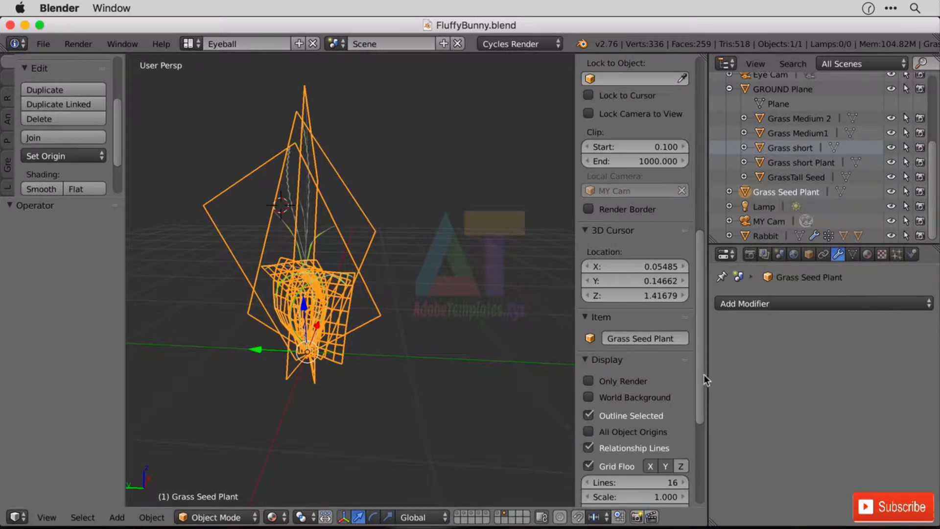
- Turn off the Outline Selected display option so the Grass Seed Plant no longer shows its orange selection wireframe
scroll(704, 374, up, 5)
scroll(703, 332, up, 8)
key(n)
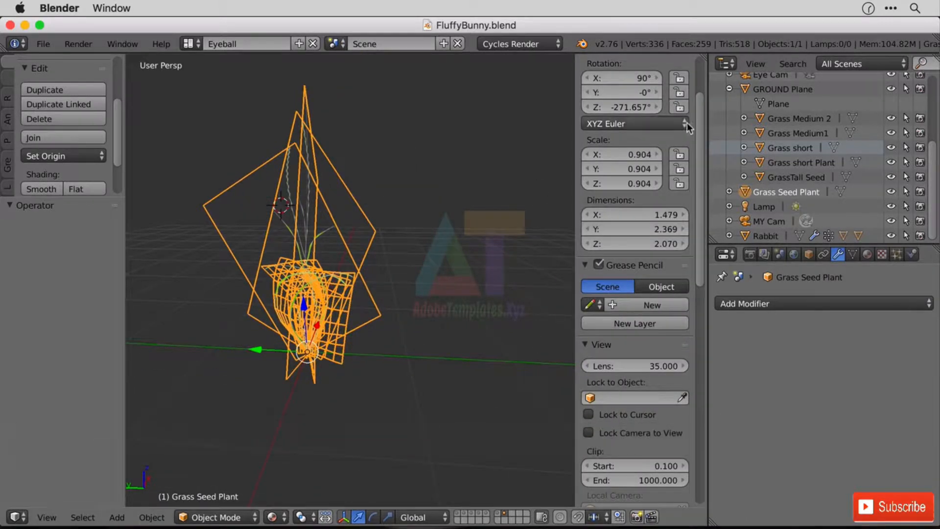
scroll(700, 147, down, 15)
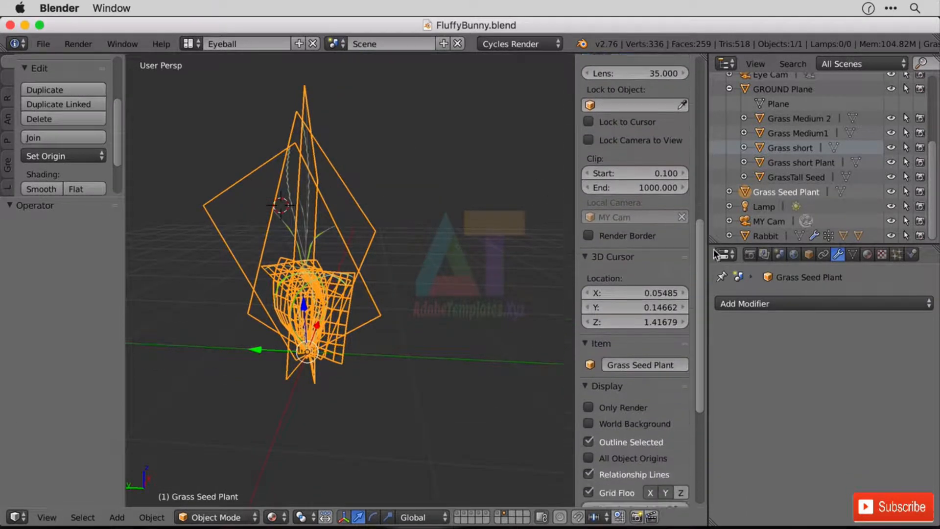
scroll(675, 283, down, 2)
click(586, 234)
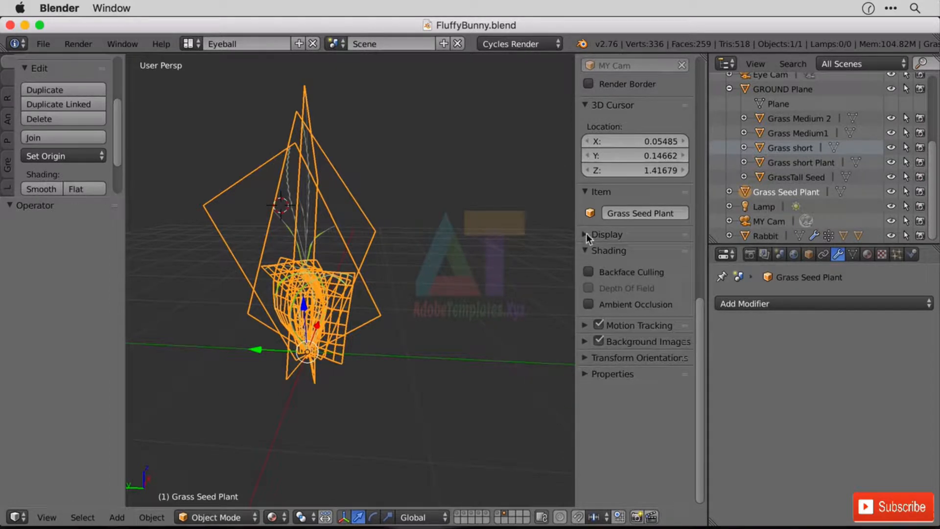
click(585, 234)
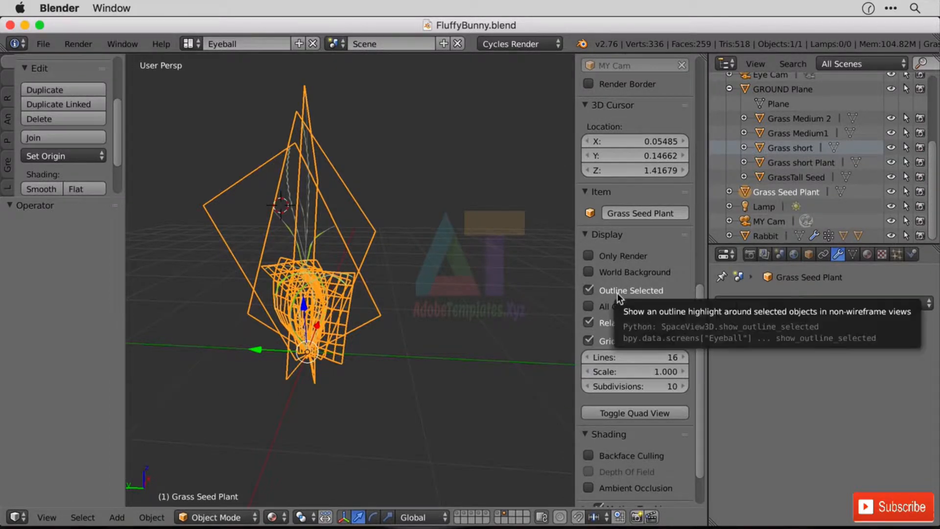
click(598, 292)
click(598, 293)
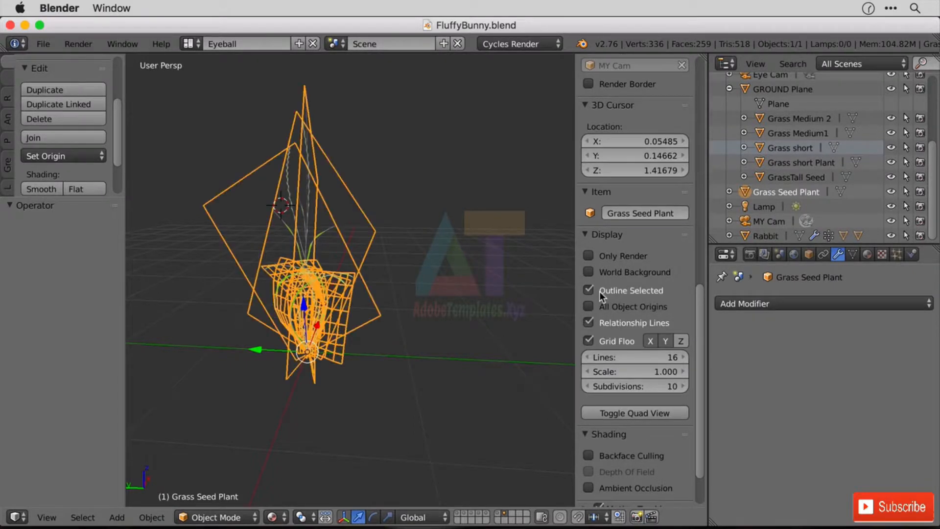
click(599, 292)
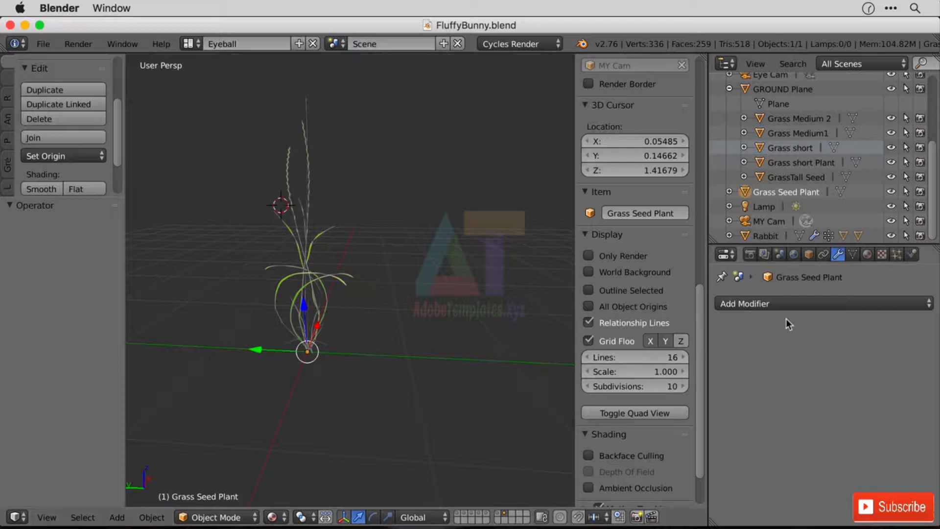
- Add a Decimate modifier to the Grass Seed Plant and set its mode to Un-Subdivide
click(823, 303)
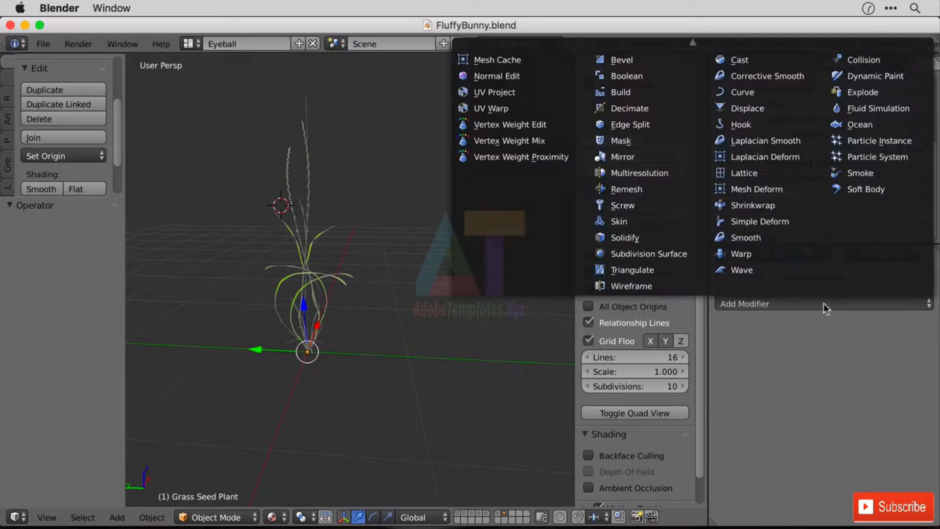
click(648, 110)
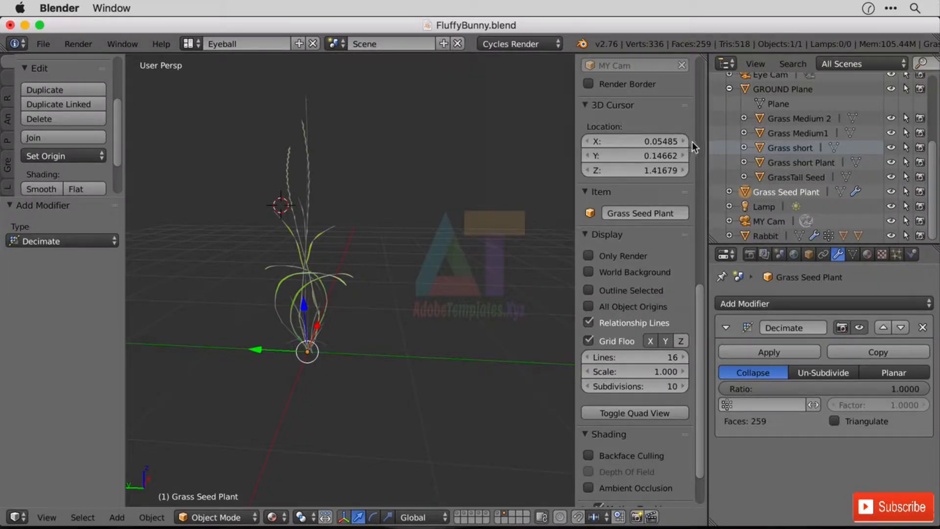
click(840, 372)
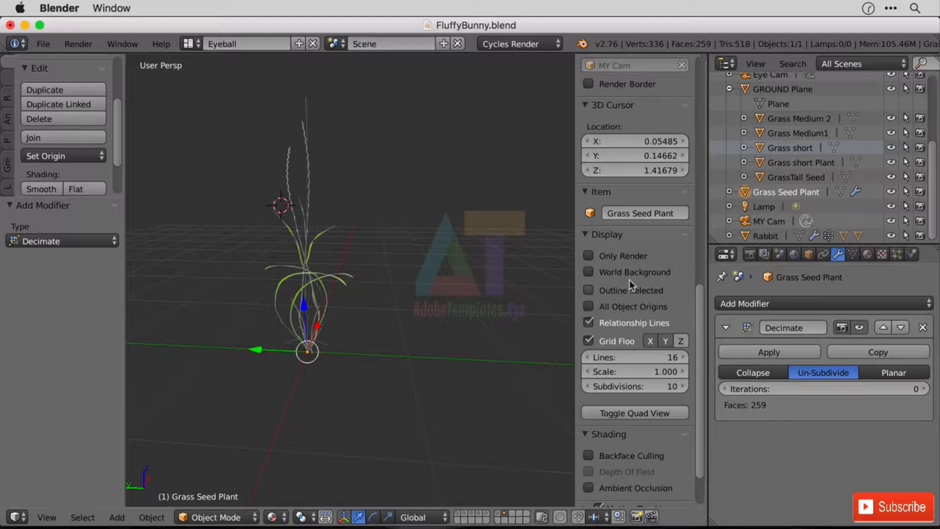
- Turn Outline Selected back on, try up to 7 Un-Subdivide iterations on the plant, and settle on 4
click(612, 292)
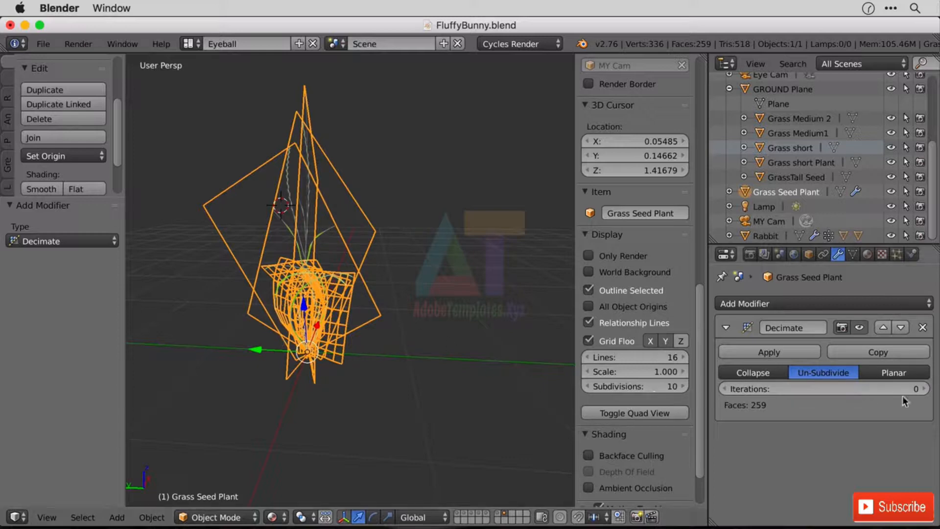
click(923, 389)
click(923, 389)
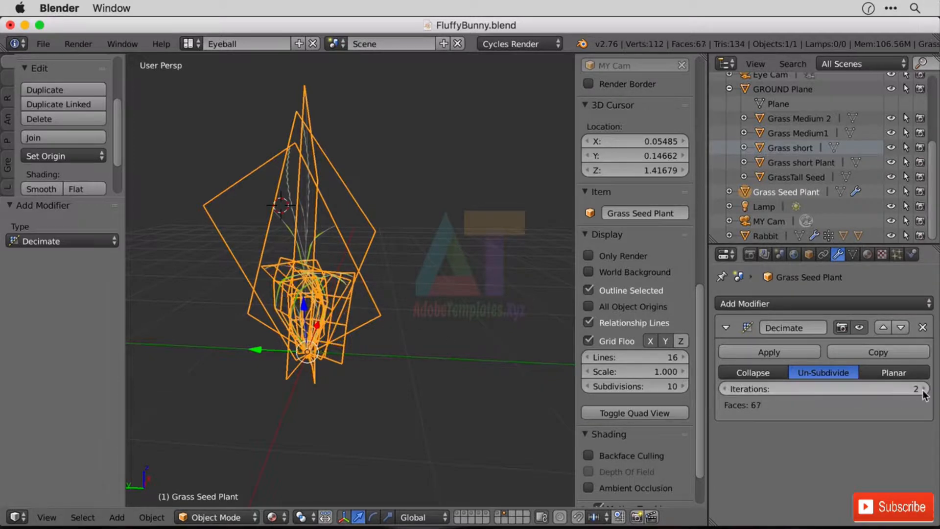
click(923, 389)
click(923, 389)
click(923, 389)
click(923, 389)
click(923, 389)
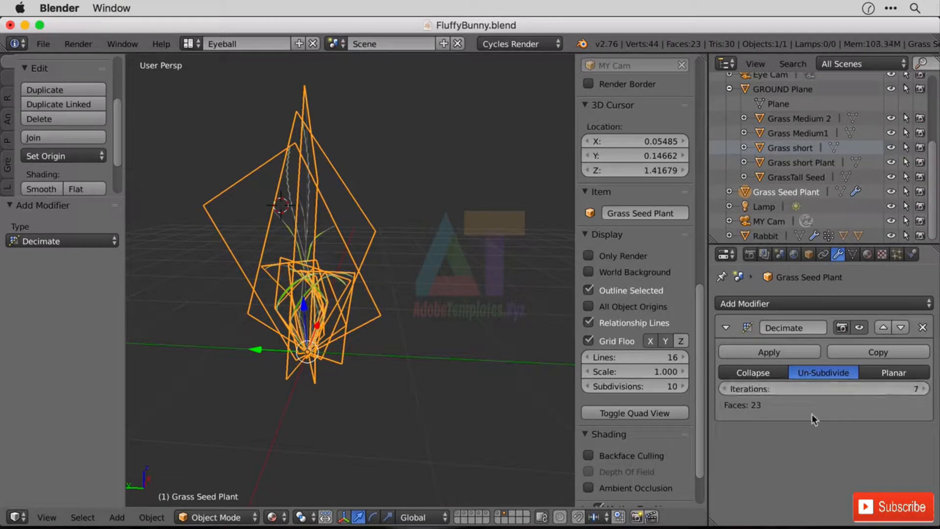
click(723, 389)
click(724, 388)
click(725, 389)
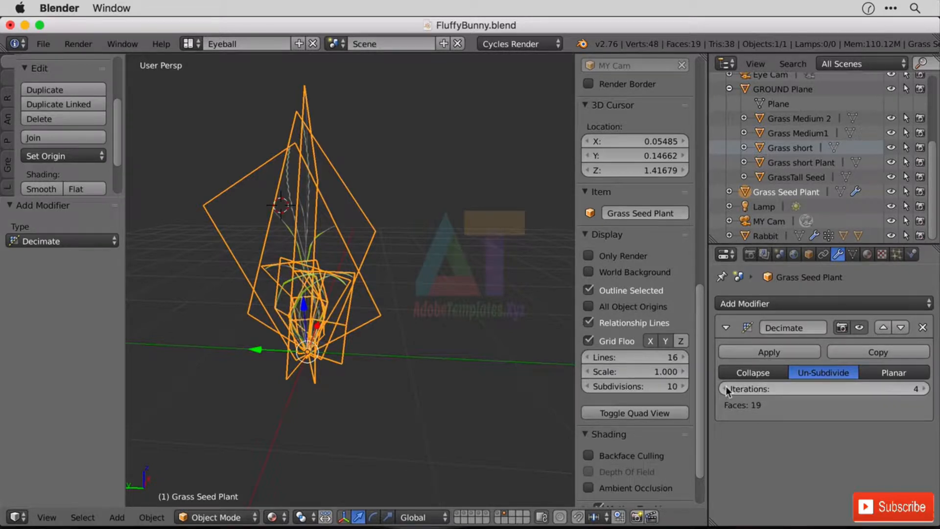
click(923, 389)
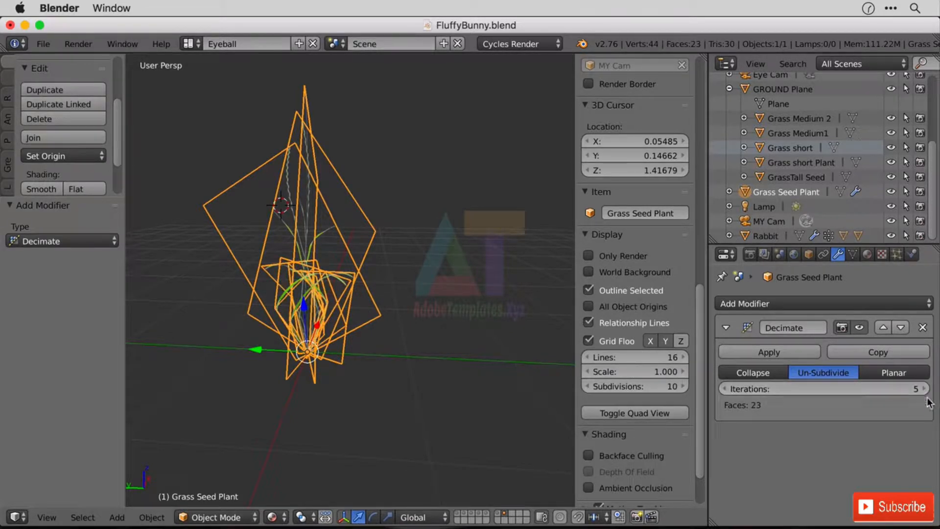
click(724, 389)
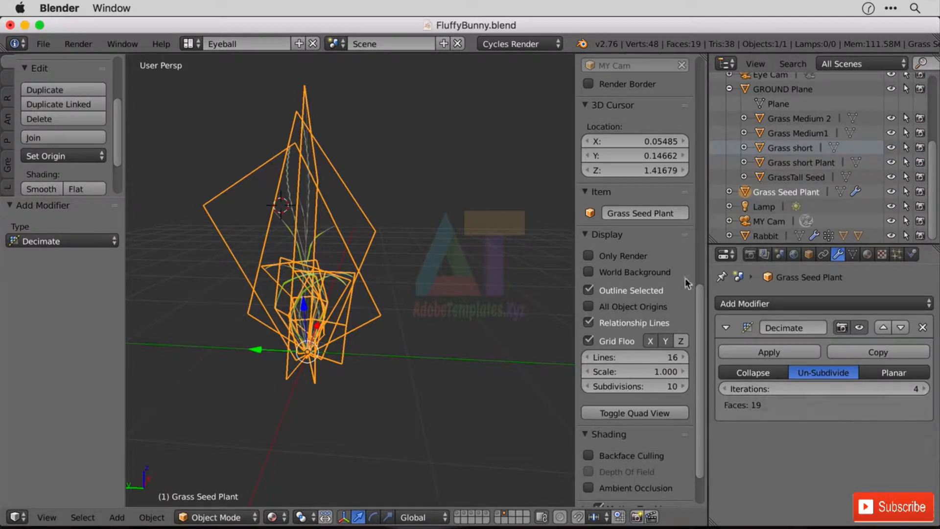
- Turn off Outline Selected and inspect the shape of the decimated leaves up close
click(611, 290)
scroll(353, 238, down, 2)
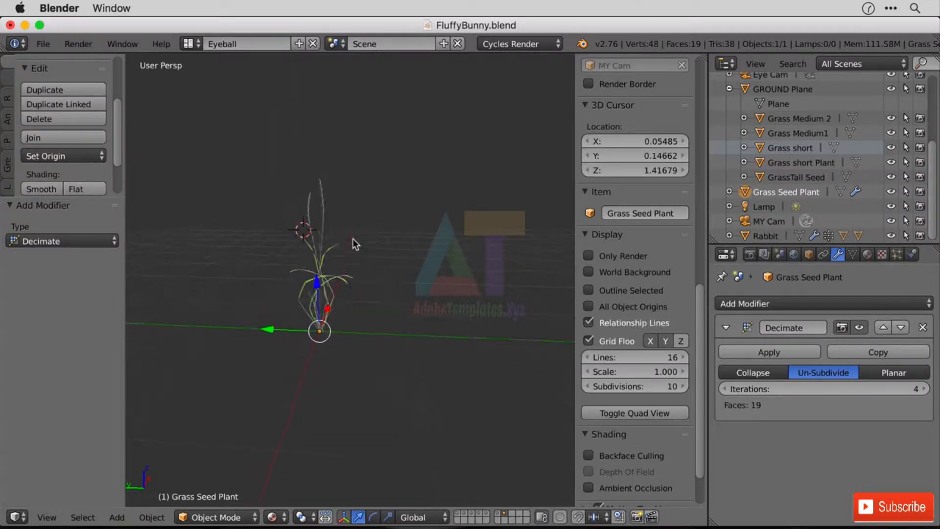
scroll(312, 313, up, 6)
shift+middle_drag(314, 313, 414, 253)
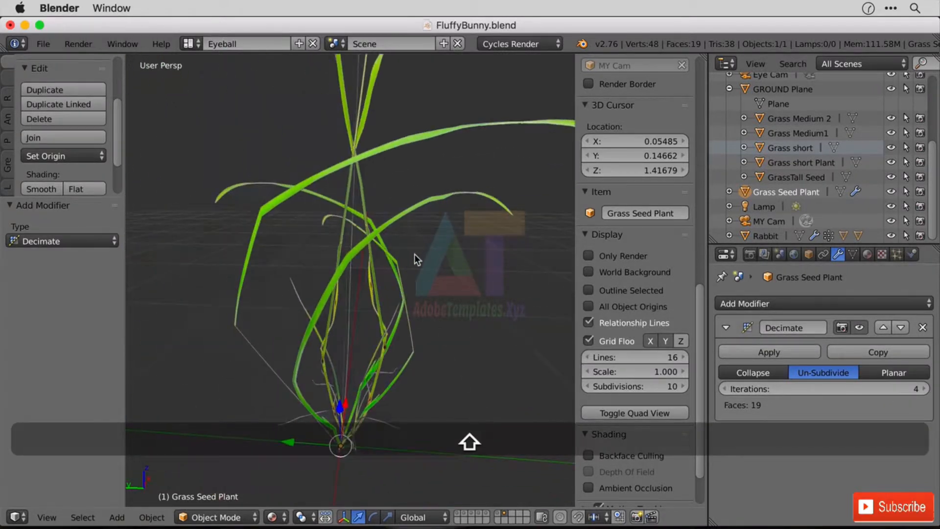
scroll(413, 255, down, 2)
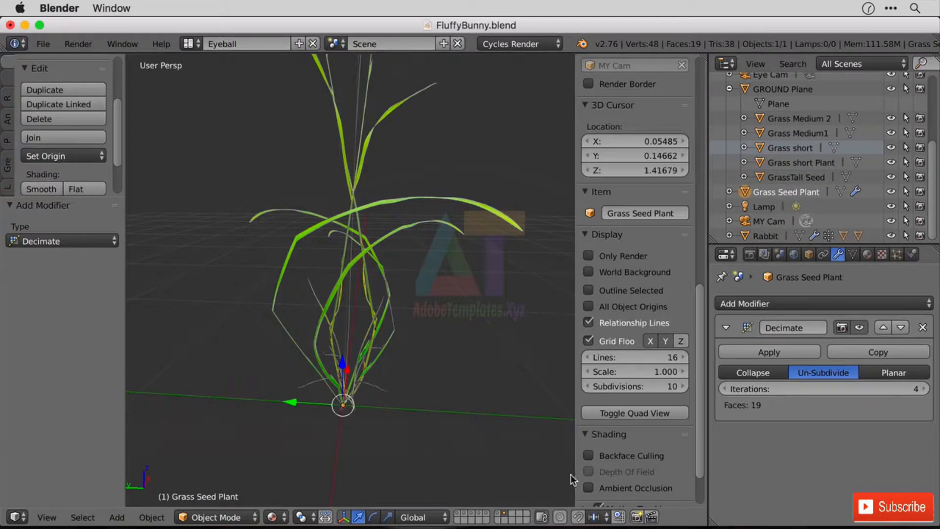
middle_drag(563, 279, 497, 287)
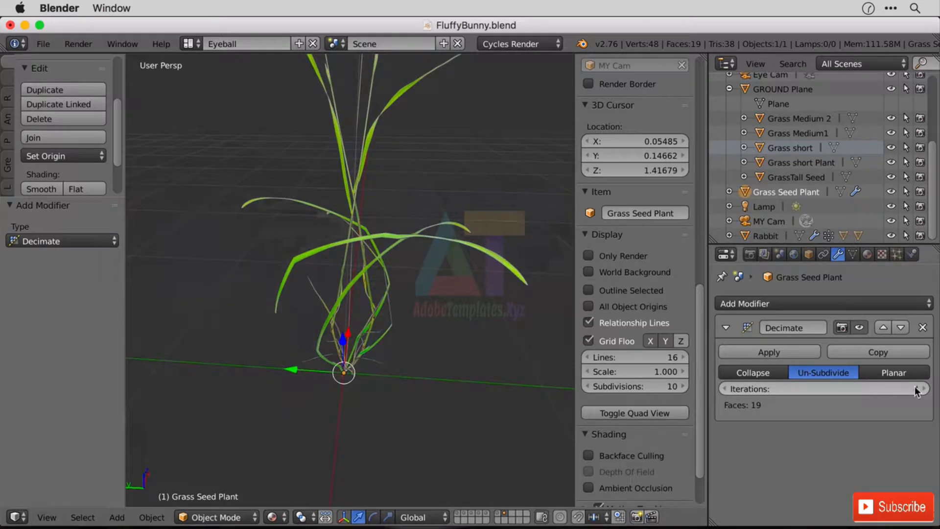
- Try 3 and 2 Un-Subdivide iterations on the plant for comparison and return the value to 4
click(727, 388)
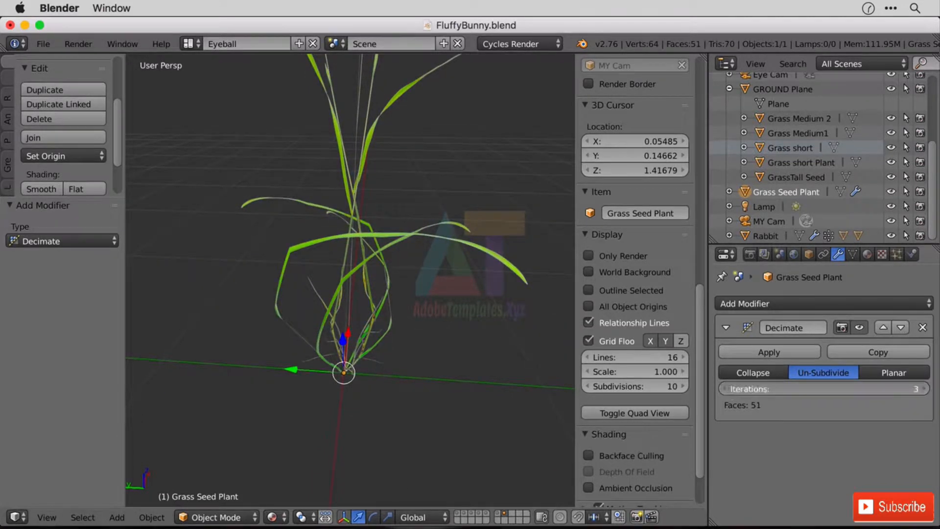
click(727, 389)
middle_drag(548, 348, 450, 251)
click(923, 388)
click(923, 388)
- Apply the Decimate modifier to the Grass Seed Plant and save the FluffyBunny.blend file
scroll(465, 295, up, 3)
scroll(430, 269, down, 6)
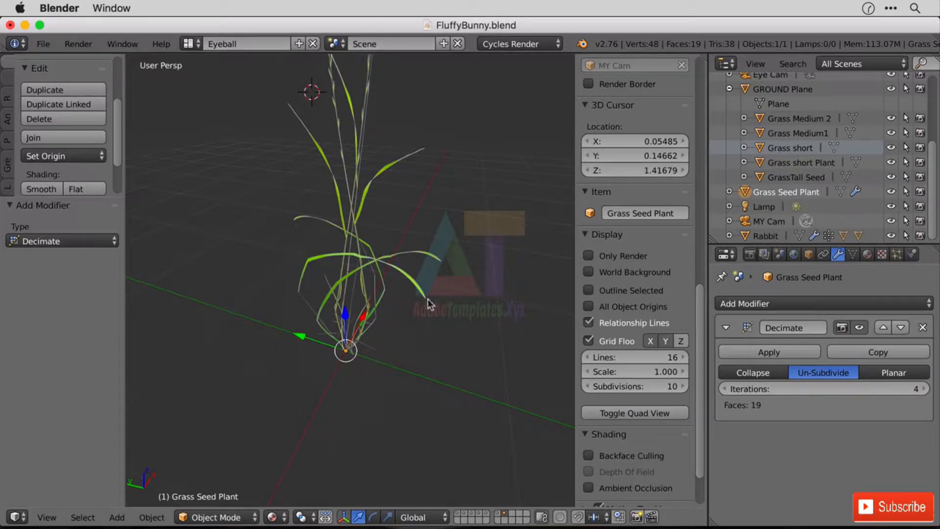
scroll(394, 279, down, 4)
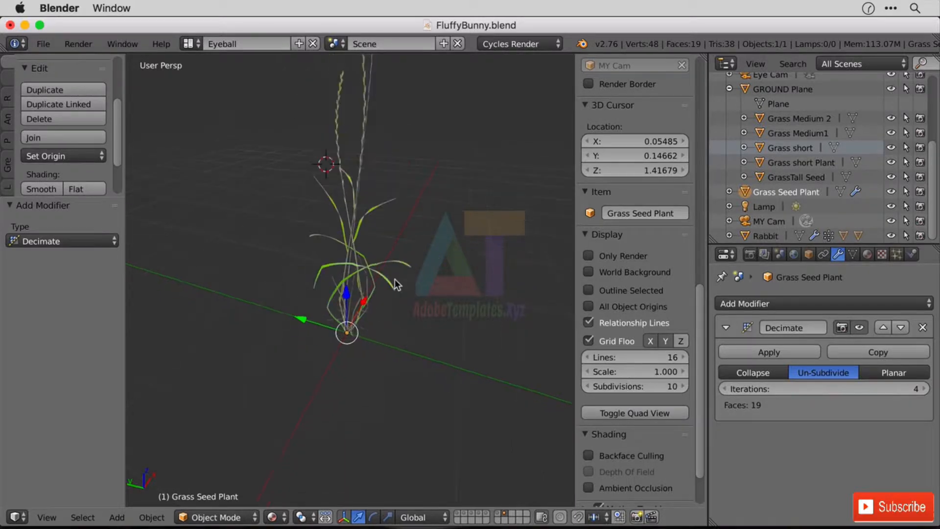
click(792, 352)
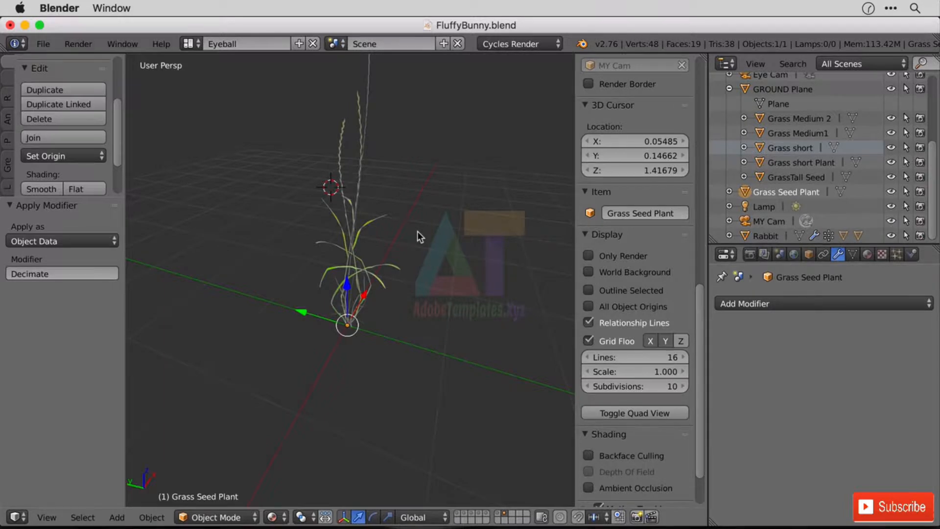
click(43, 43)
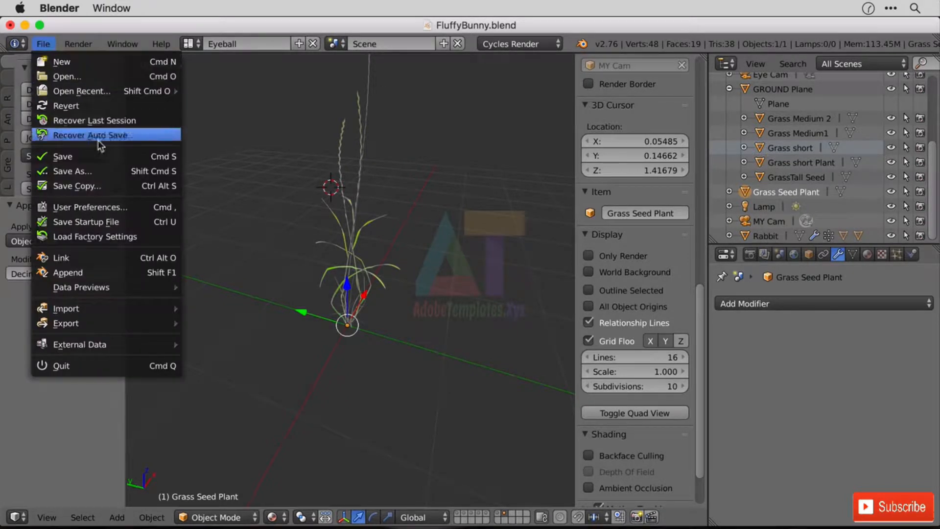
click(101, 157)
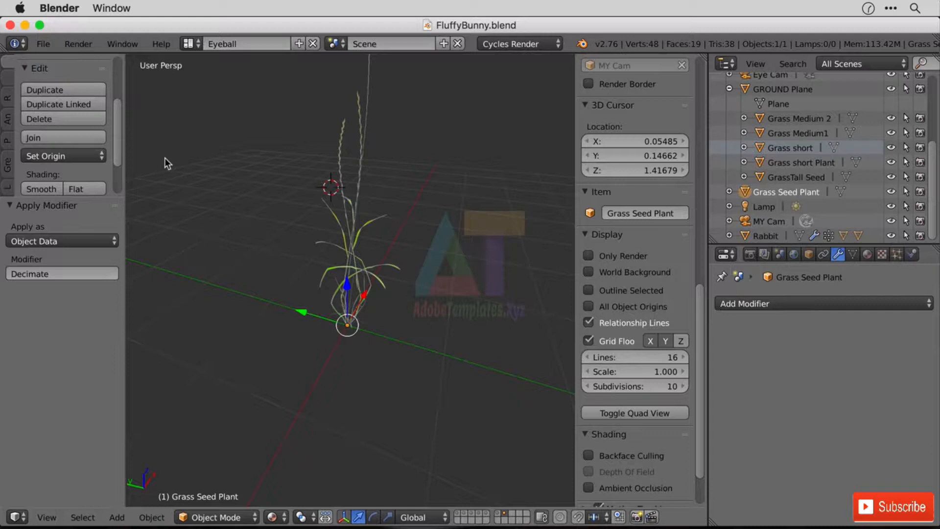
- Start a new scene by reloading the default start-up file
click(43, 44)
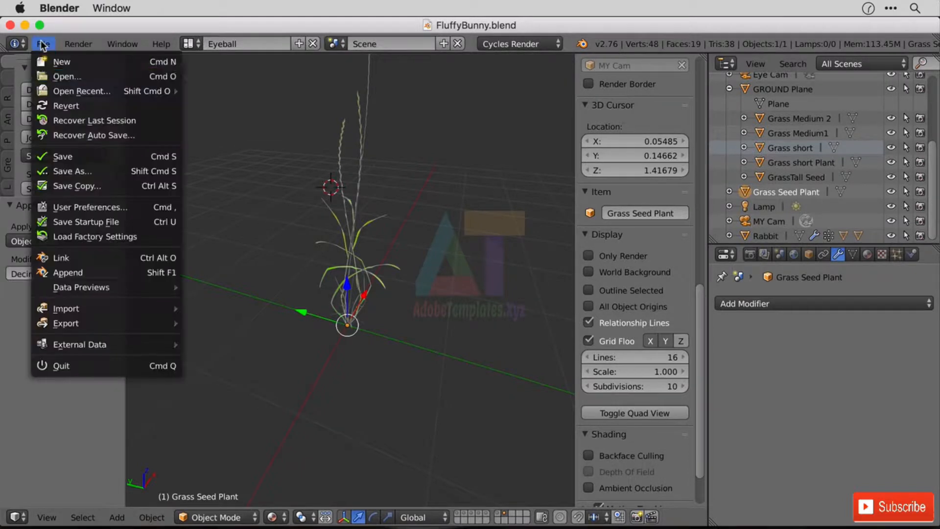
click(76, 62)
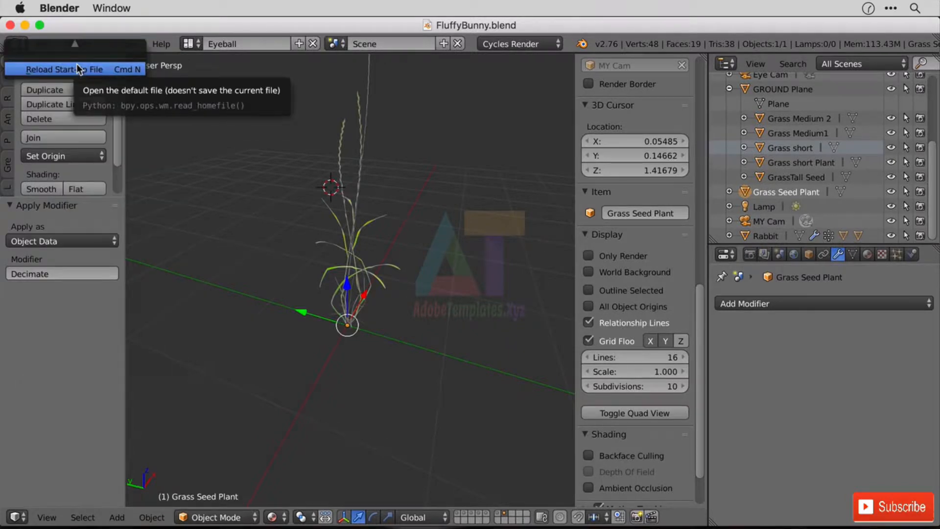
click(77, 69)
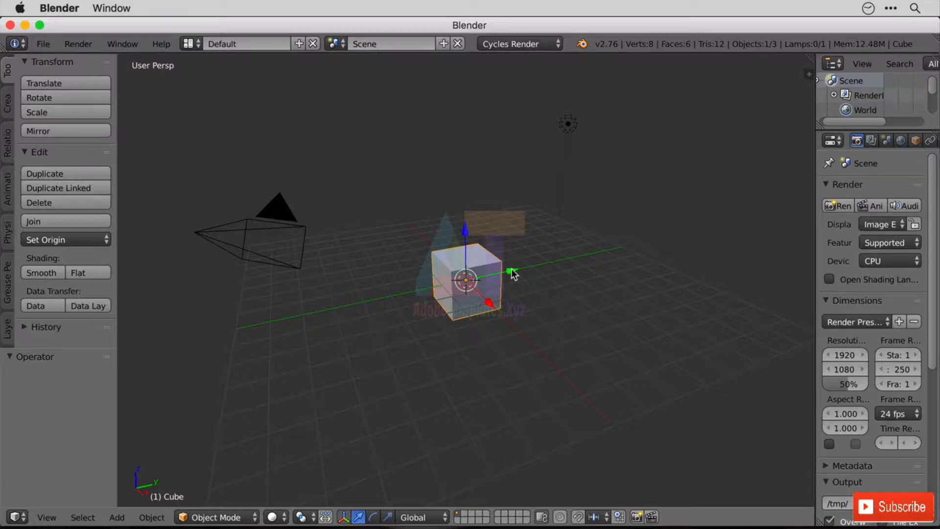
- Move the default cube about 4.2 units along the Y axis and add a cone mesh at the 3D cursor
drag(509, 272, 599, 259)
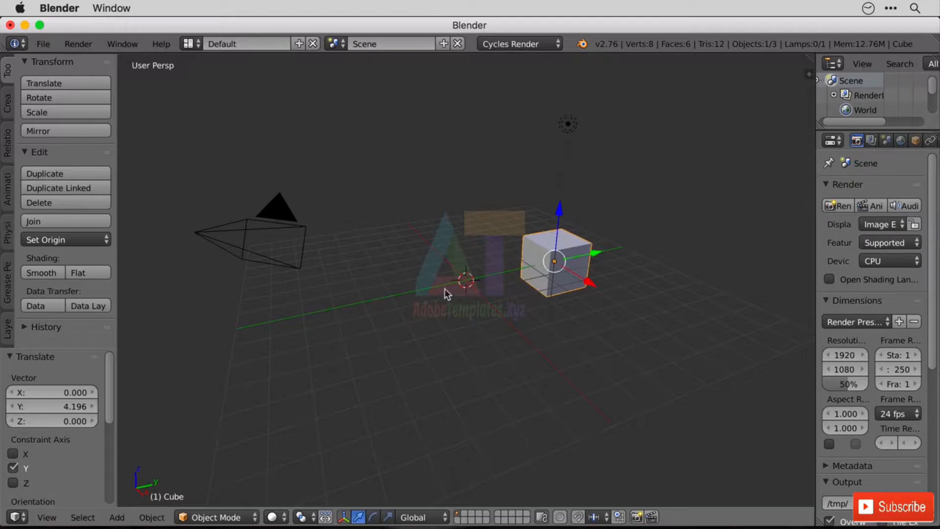
key(shift+a)
mouse_move(443, 306)
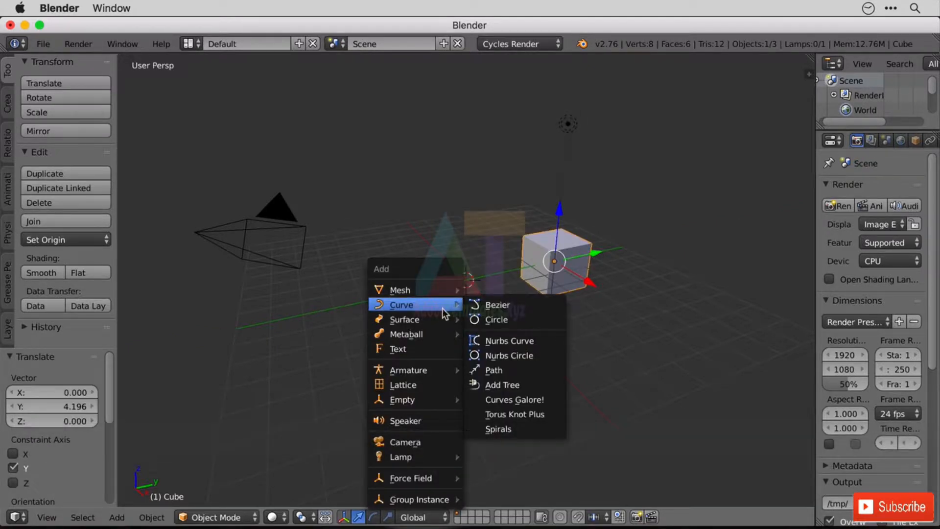
mouse_move(445, 288)
mouse_move(539, 229)
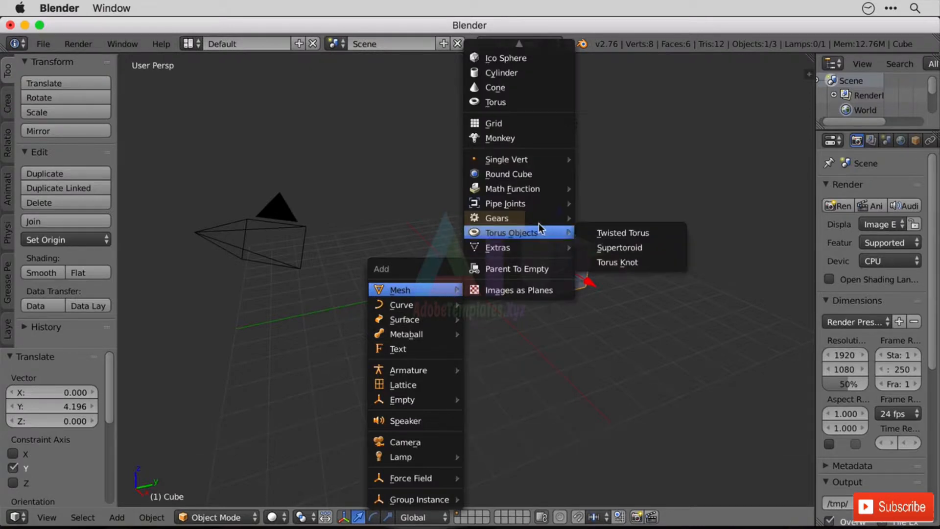
click(534, 90)
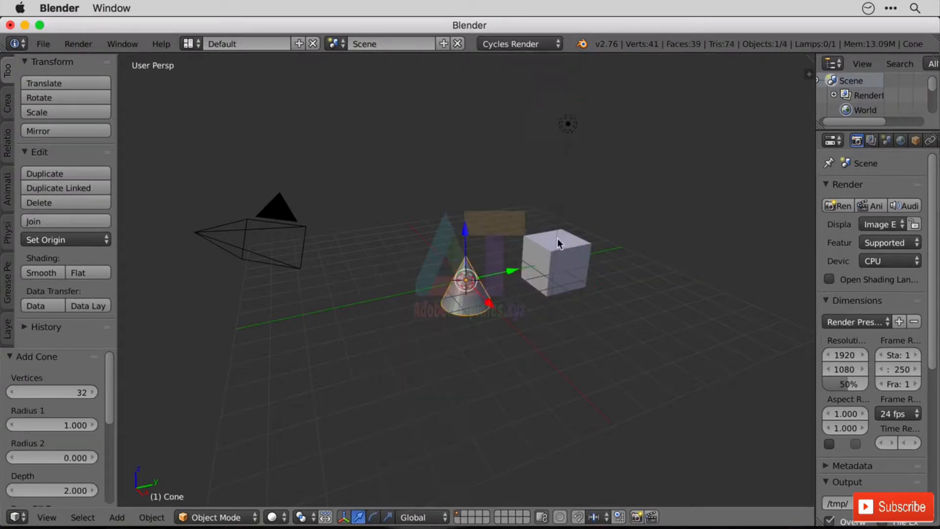
- Add a plane at the 3D cursor on layer 5 and scale it up by a factor of about 10.1
shift+right_click(568, 266)
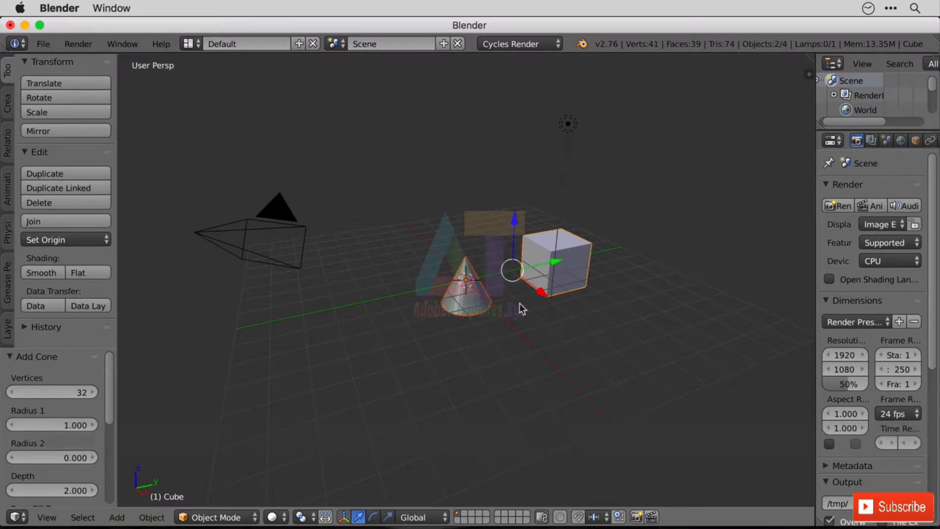
key(5)
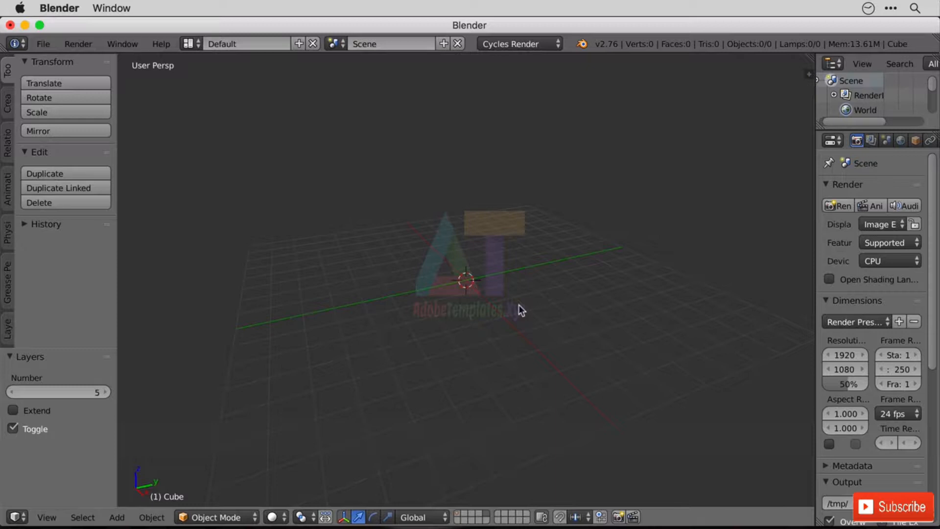
key(shift)
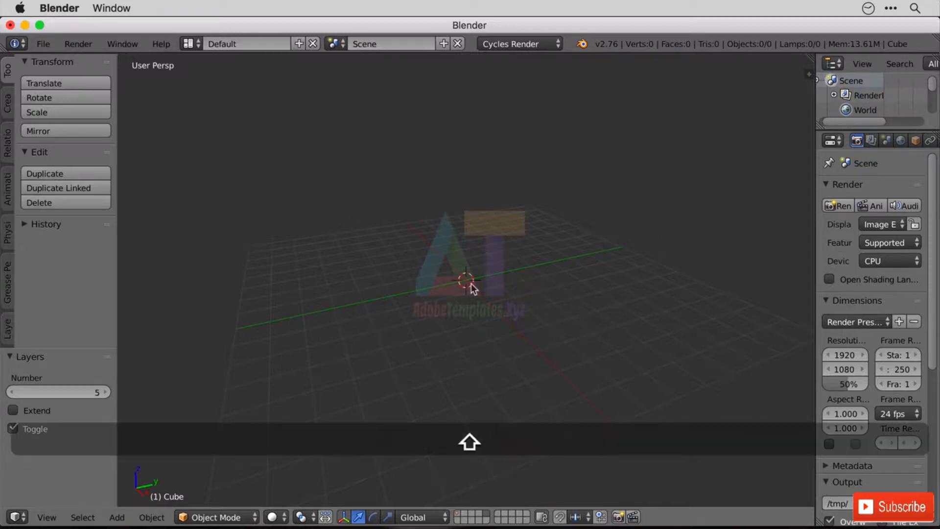
key(shift+a)
mouse_move(473, 286)
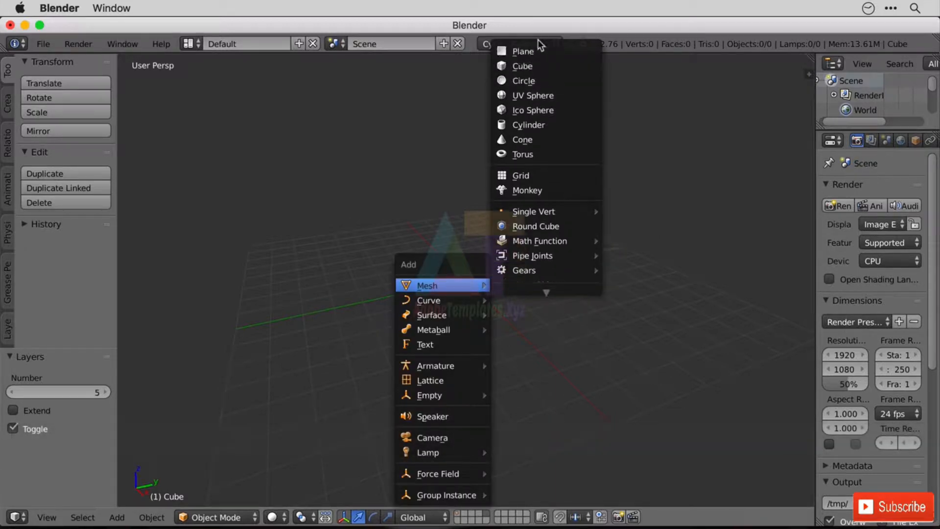
click(538, 49)
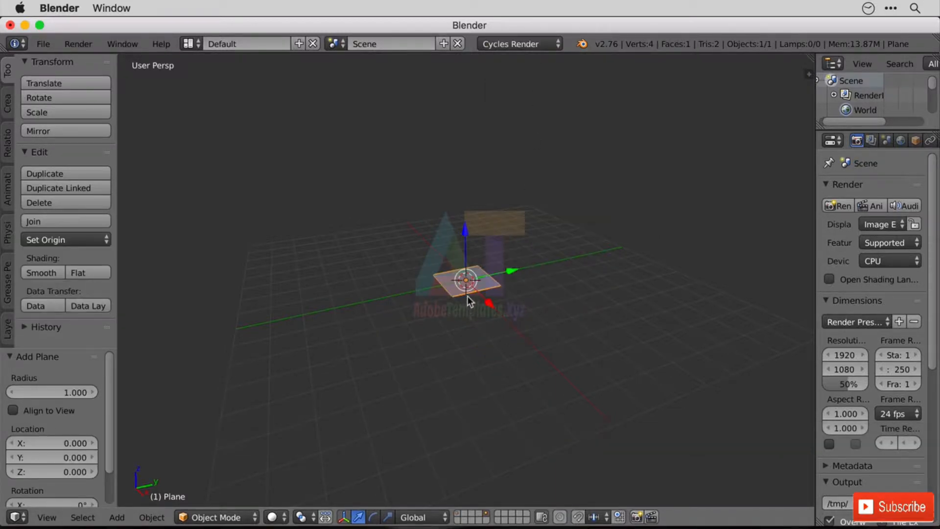
key(s)
click(633, 327)
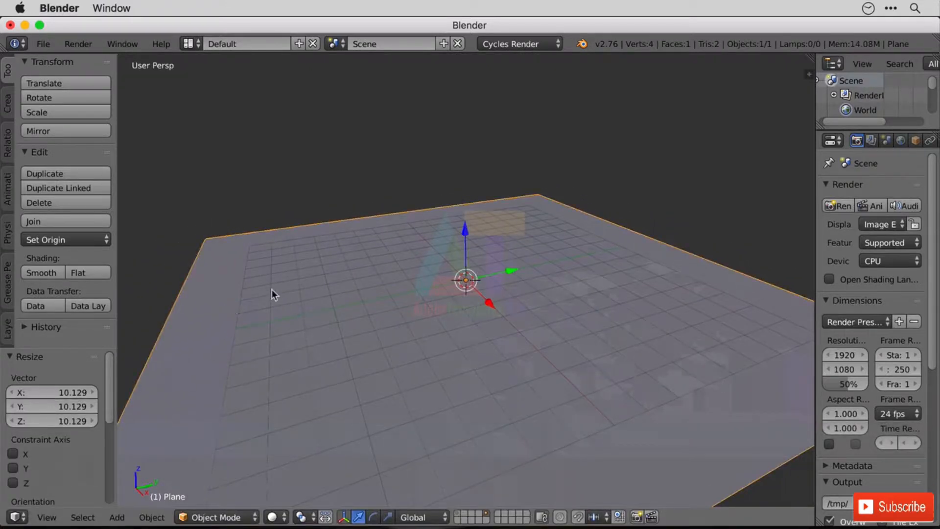
- Subdivide the plane repeatedly in Edit Mode, one cut at a time, into a dense grid of 4,096 faces
key(Tab)
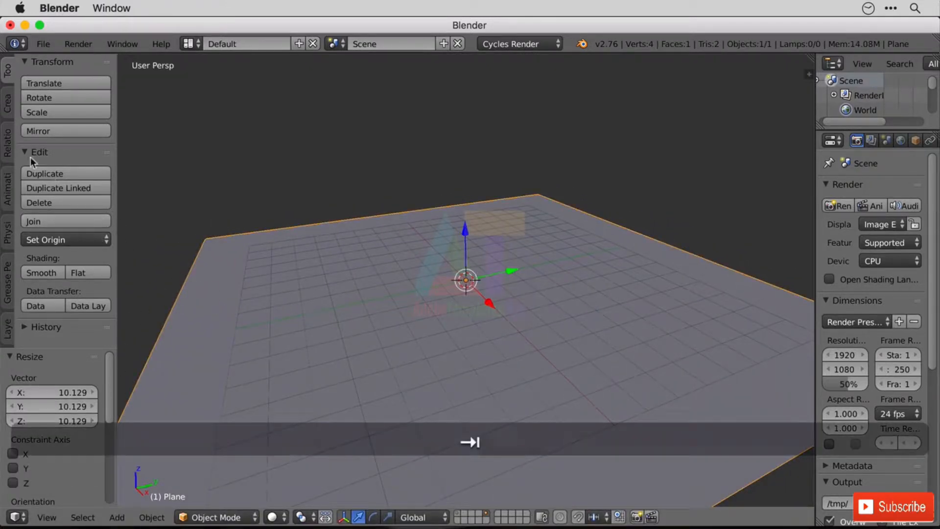
key(Tab)
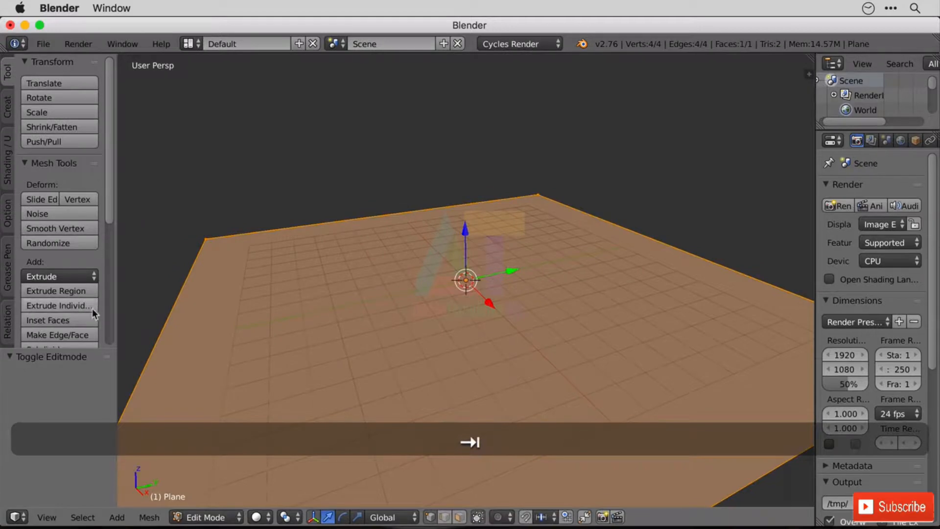
drag(112, 213, 111, 280)
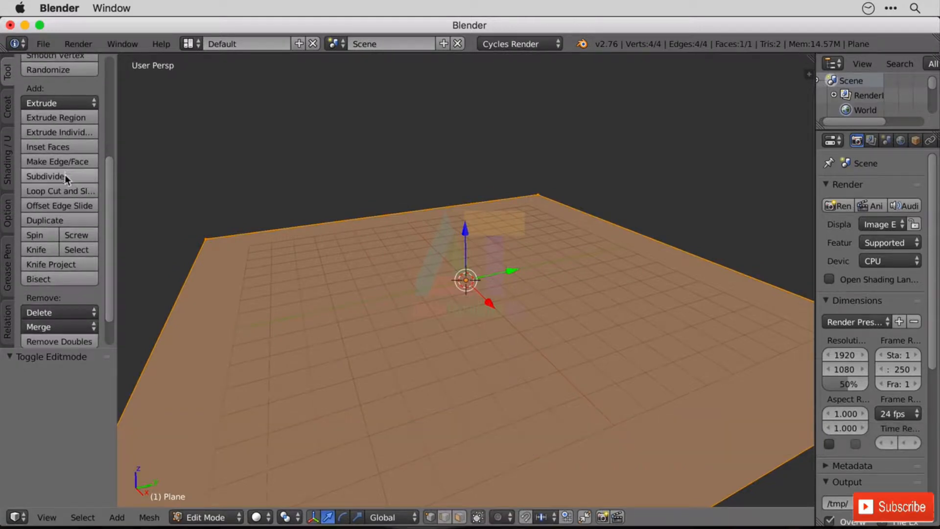
click(65, 175)
click(66, 177)
click(66, 176)
click(66, 176)
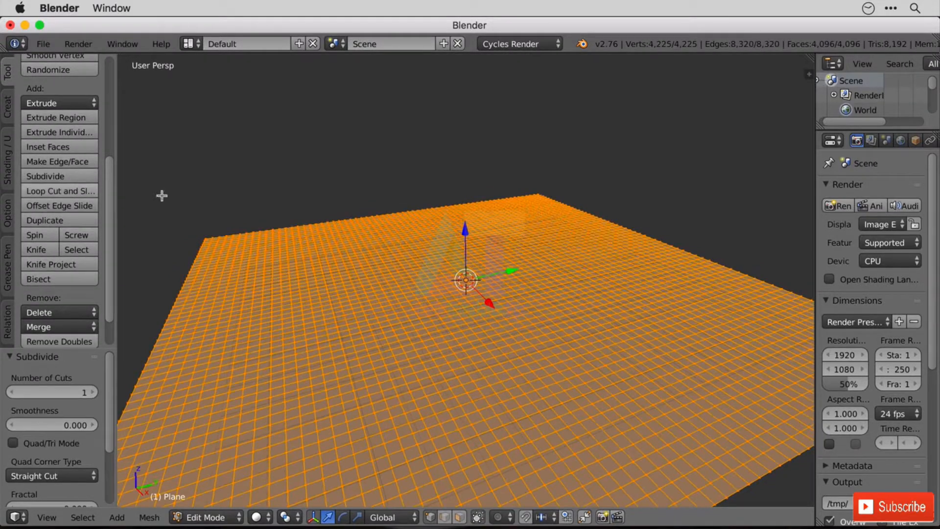
- Enable proportional editing and pull up a vertex near the plane's far corner into a hill about 3.3 units high, with an influence size of about 4.6
right_click(331, 280)
right_click(290, 258)
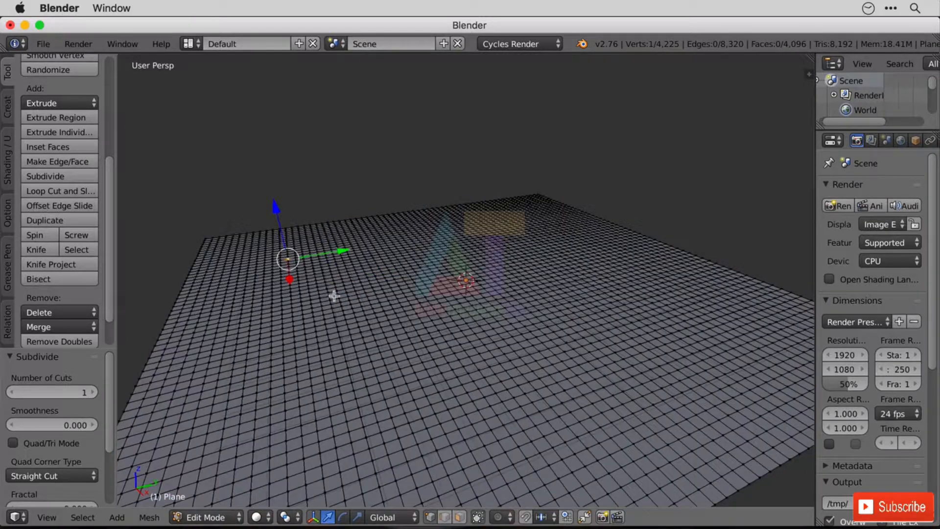
click(499, 517)
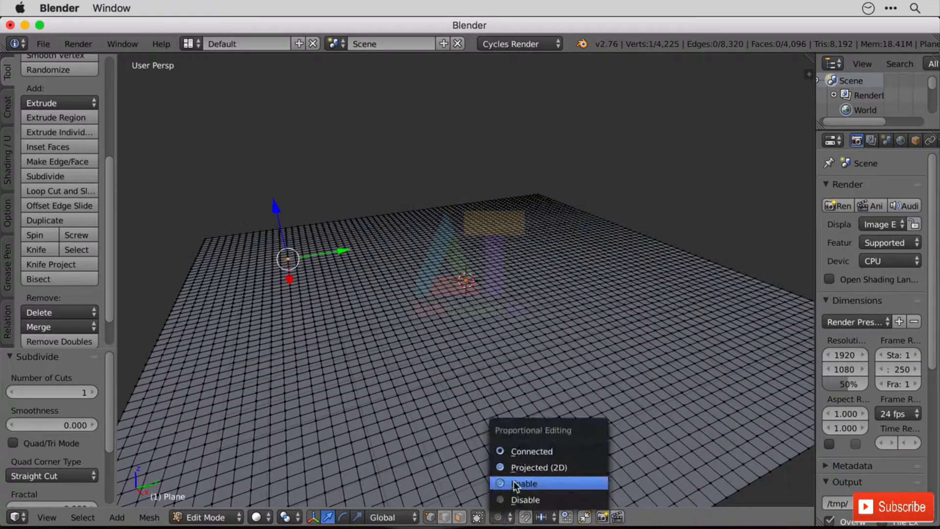
click(512, 484)
key(g)
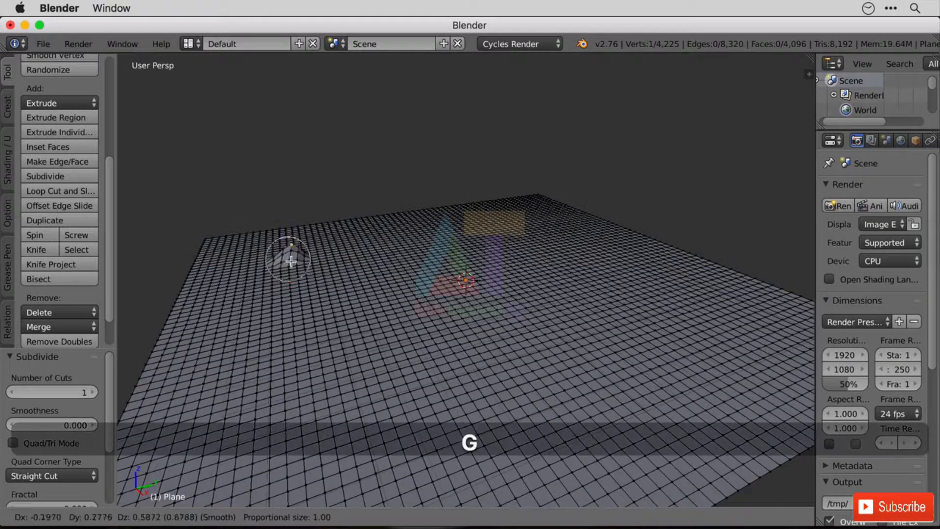
scroll(281, 235, down, 11)
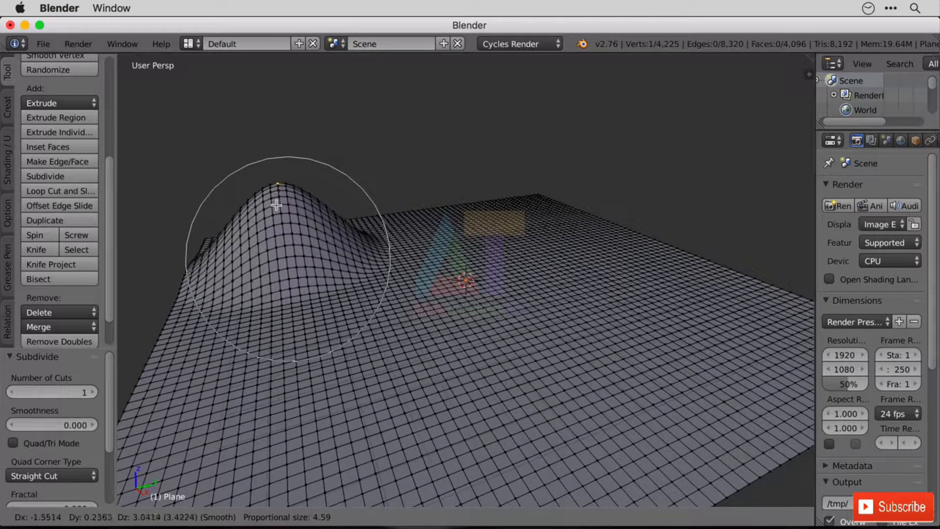
click(273, 191)
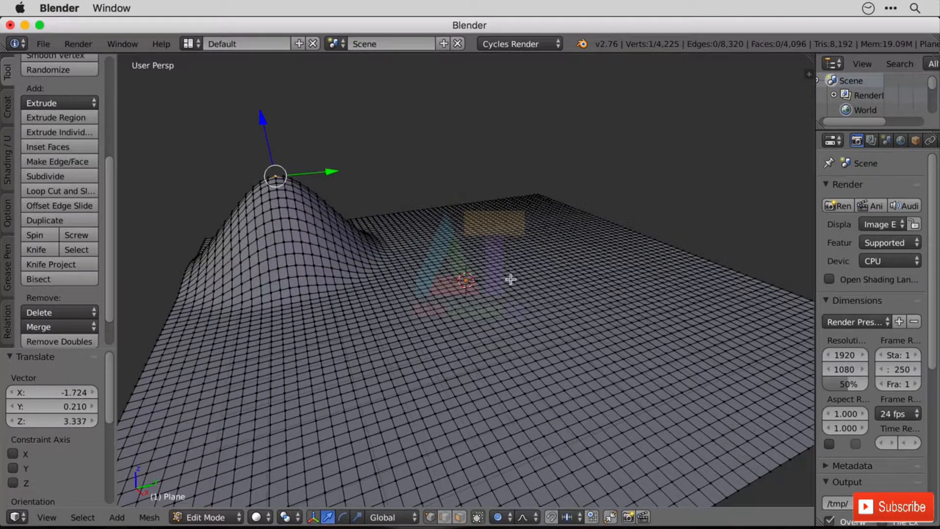
- Raise a broad hill about 1.6 units near the plane's middle and sink a dip about 1 unit deep behind it
right_click(543, 315)
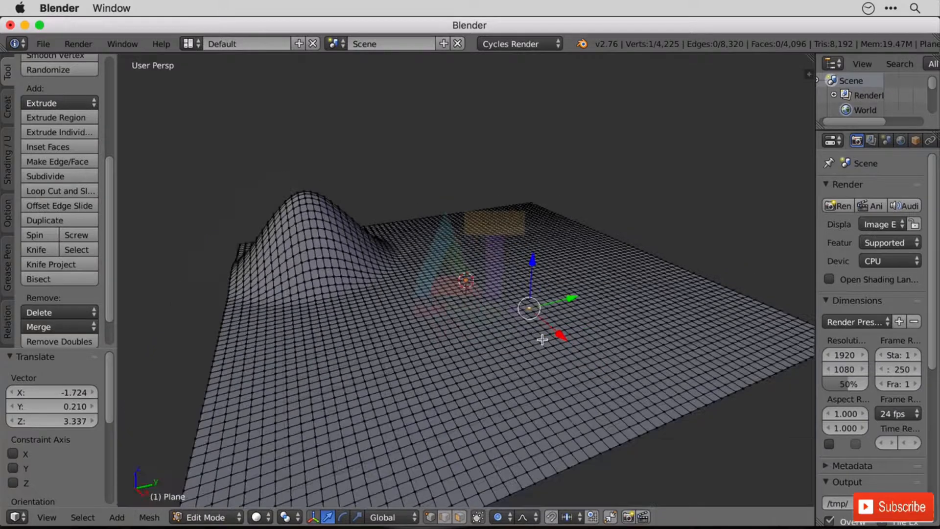
scroll(542, 337, down, 1)
key(g)
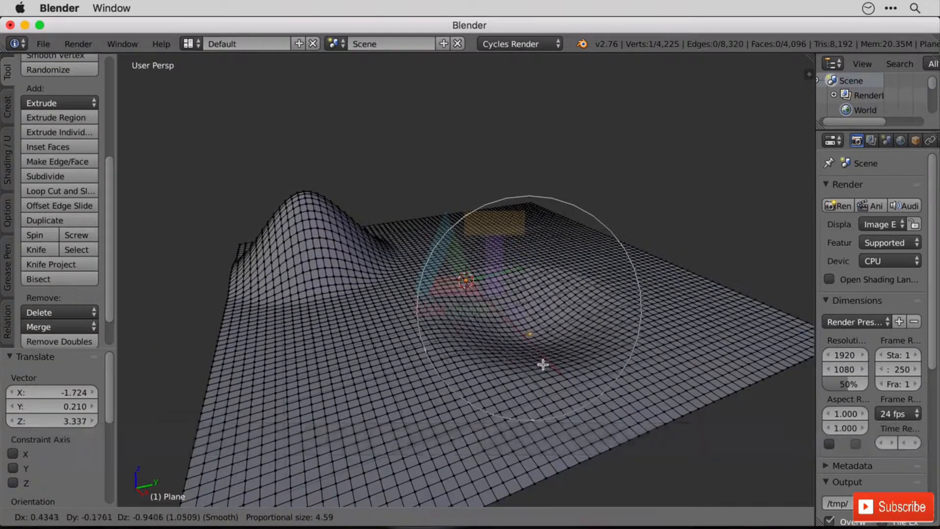
scroll(541, 365, down, 3)
click(483, 222)
key(g)
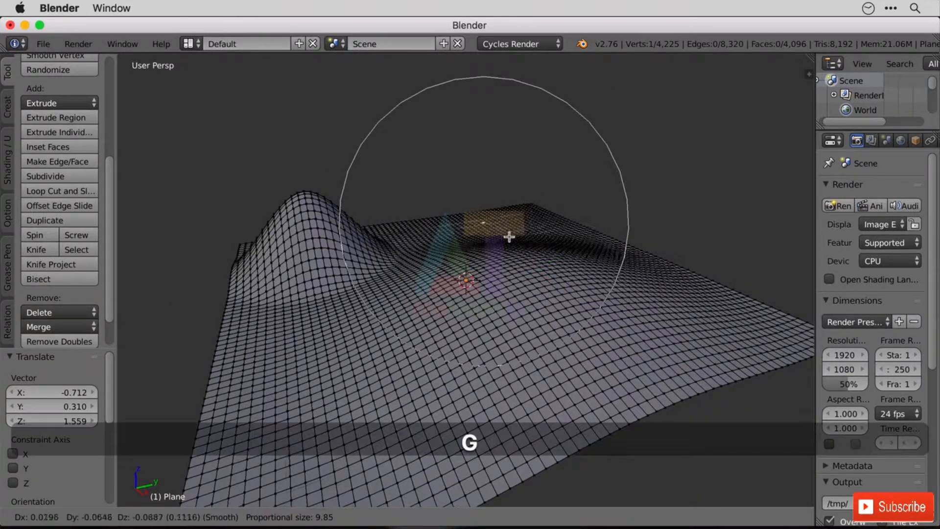
scroll(512, 252, up, 6)
click(513, 252)
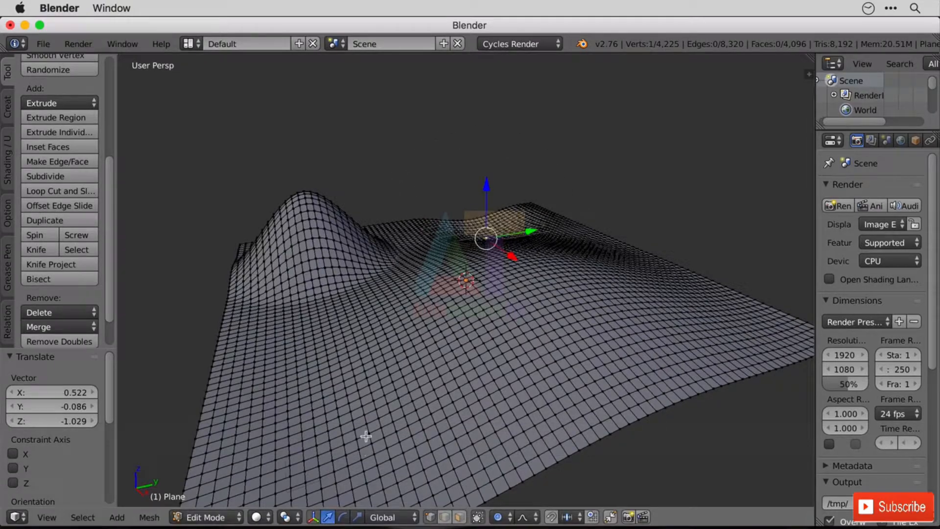
- Pull up a vertex near the plane's front edge into a hill about 1.4 units high, with a proportional size of about 3.1
right_click(362, 406)
key(g)
scroll(373, 394, up, 2)
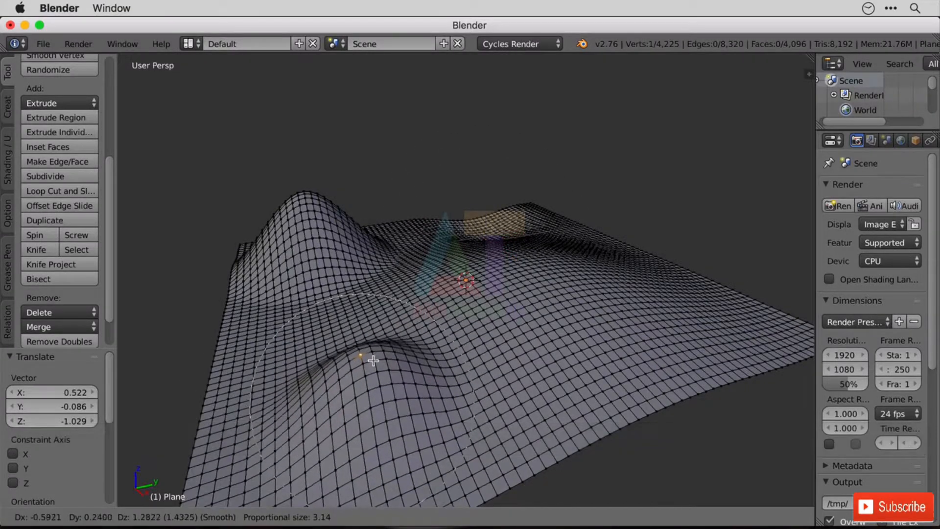
click(372, 357)
- Push a vertex on the opposite part of the plane down along Z to form a hollow about 2 units deep
middle_drag(568, 325, 436, 338)
key(r)
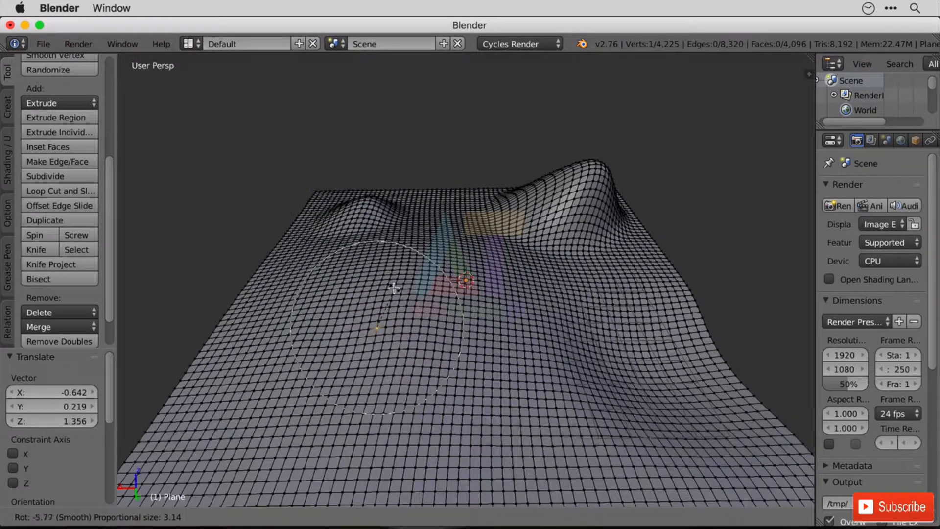
key(Escape)
key(g)
key(z)
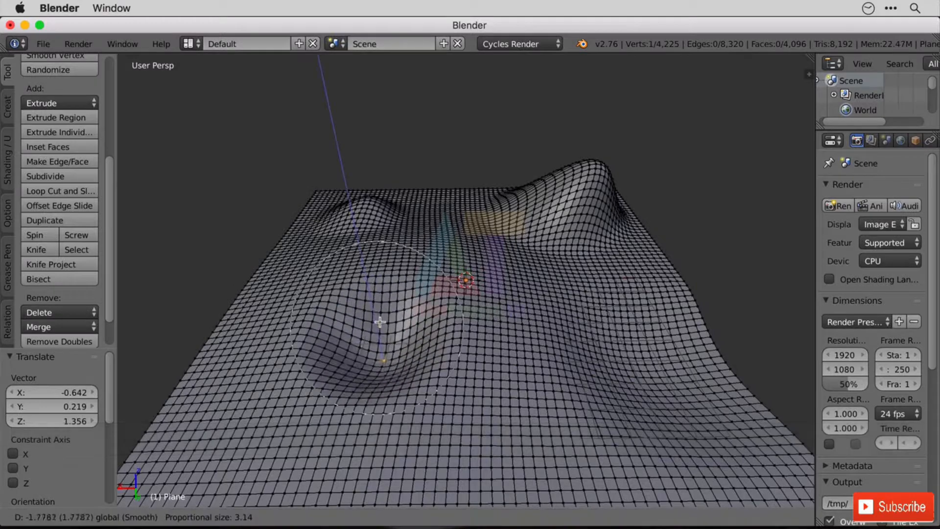
click(380, 324)
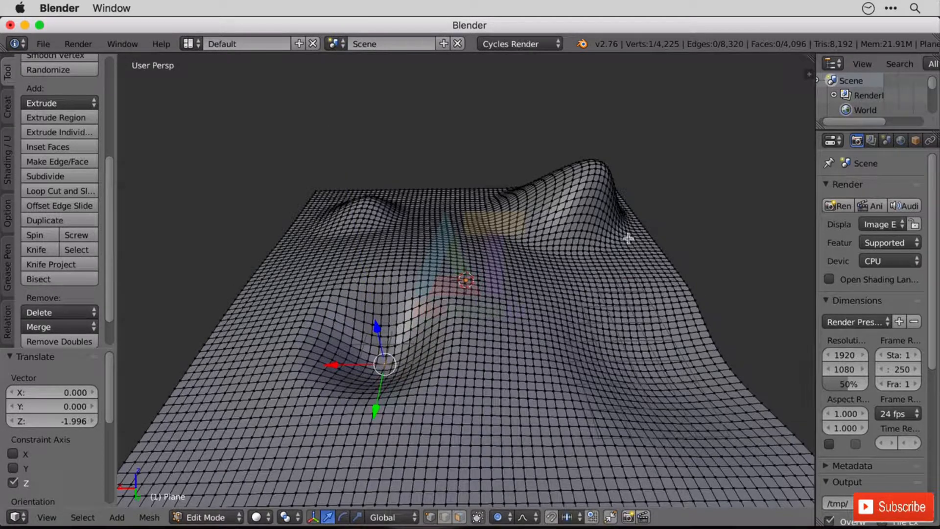
- Return to Object Mode and apply smooth shading to the landscape plane
scroll(559, 343, up, 5)
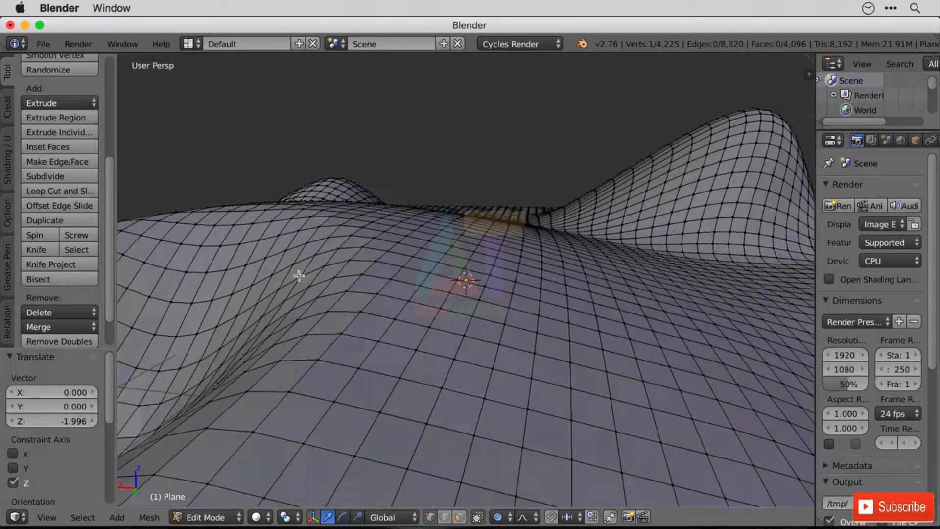
key(Tab)
click(43, 100)
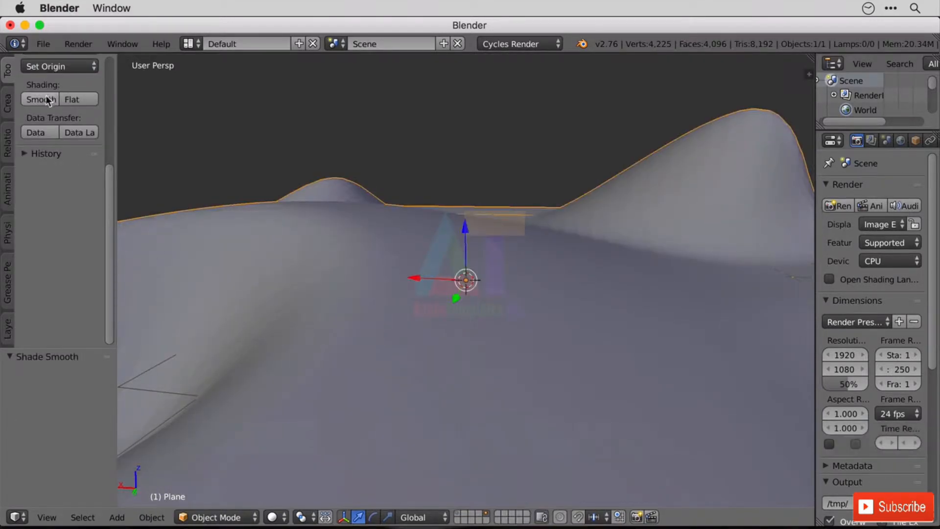
scroll(491, 353, down, 5)
mouse_move(492, 353)
middle_down()
mouse_move(612, 351)
mouse_move(643, 337)
mouse_move(577, 326)
mouse_move(566, 342)
middle_up()
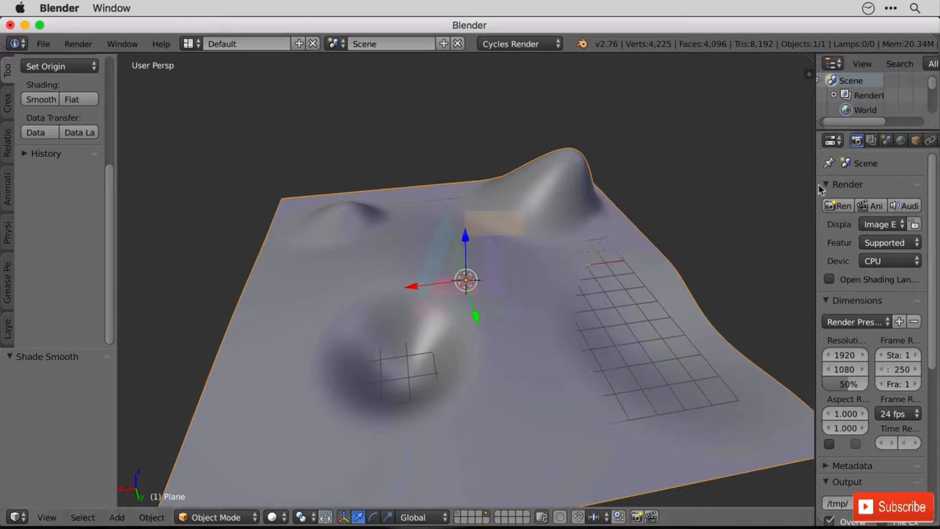
- Widen the properties area, then add a particle system to the plane and name it Cones
drag(813, 182, 622, 184)
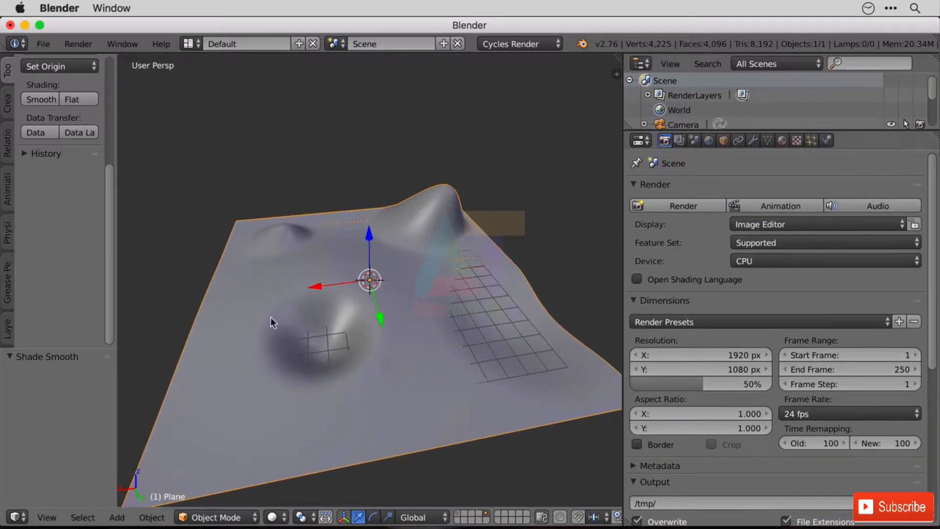
click(814, 141)
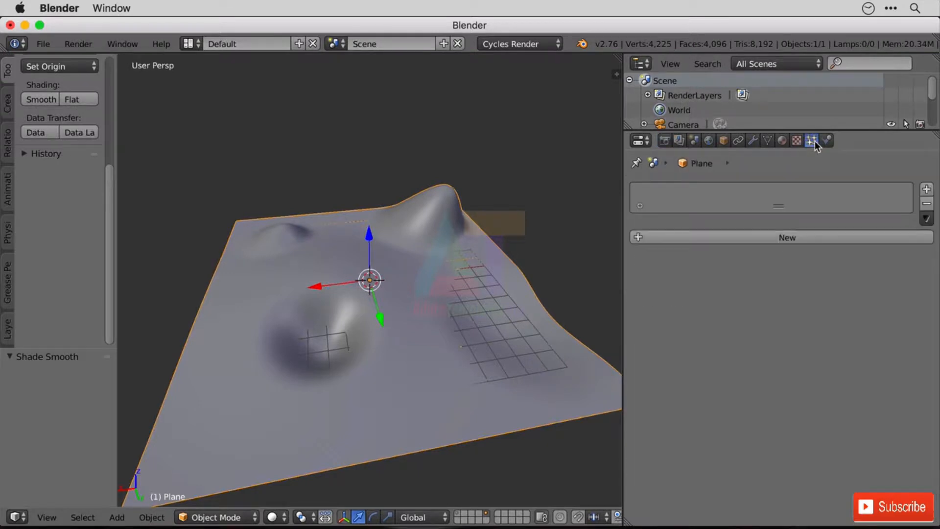
click(928, 189)
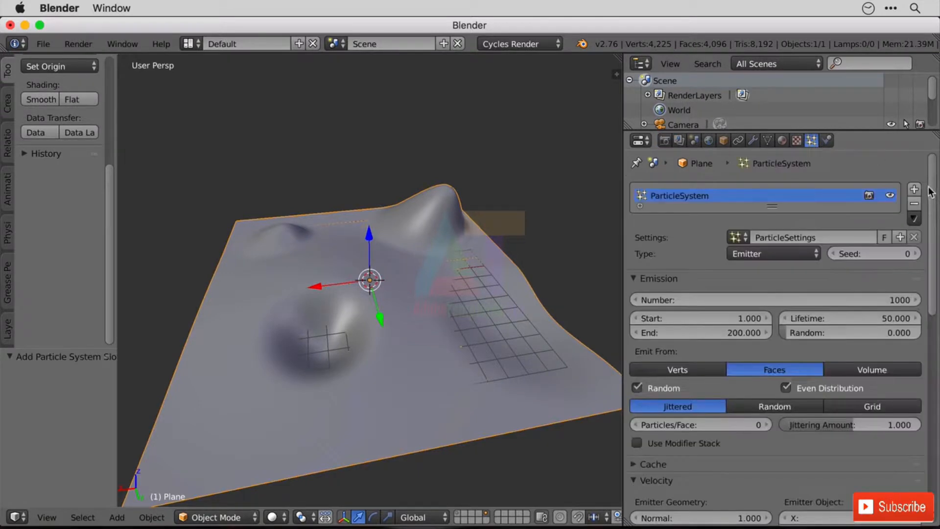
double_click(720, 194)
text(Cone)
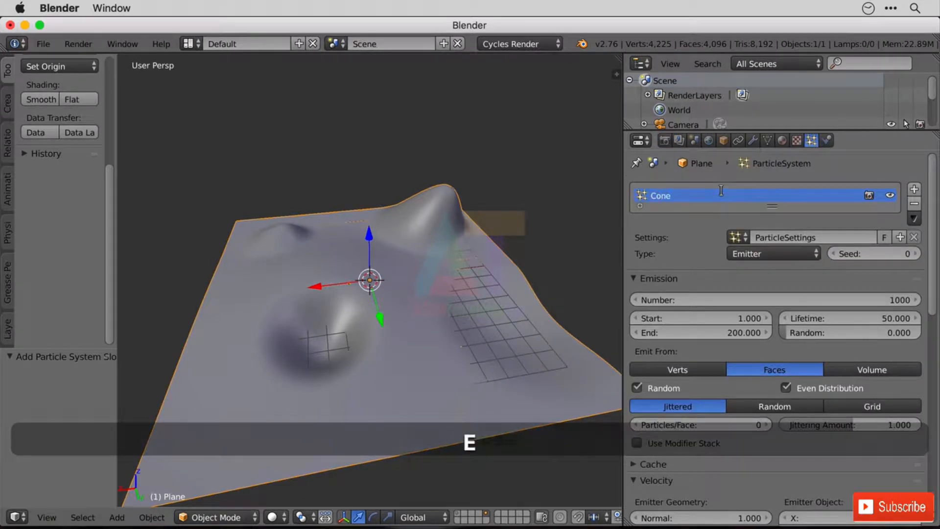
text(s)
key(Return)
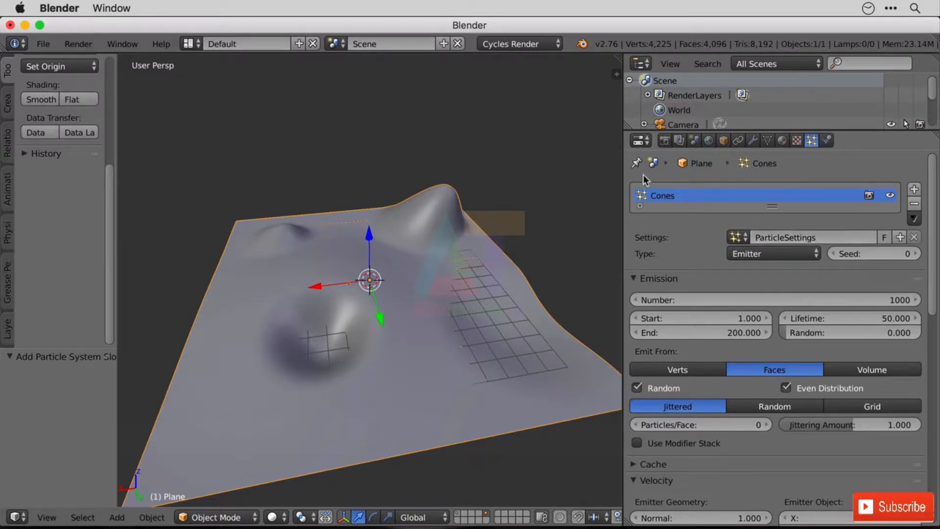
- Rename the particle settings to Cones and set the particle system's type to Hair
click(785, 238)
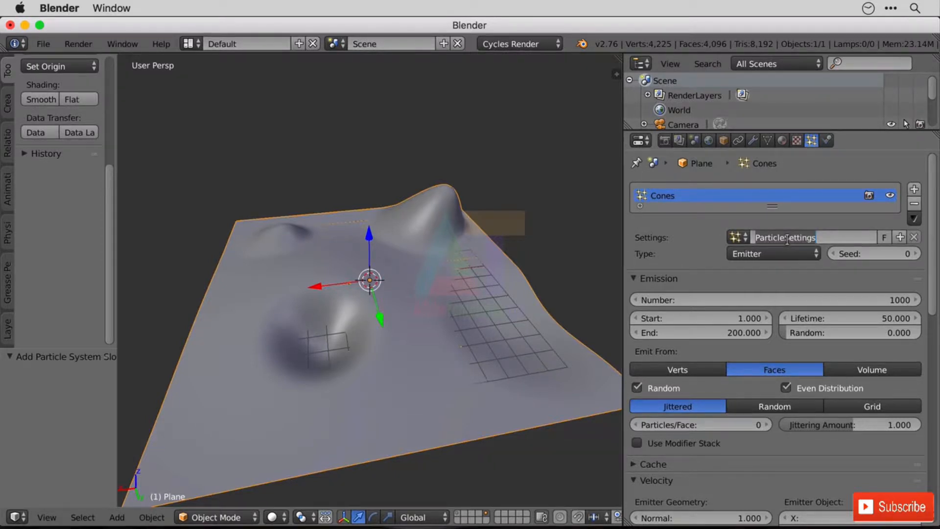
text(Cones)
key(Return)
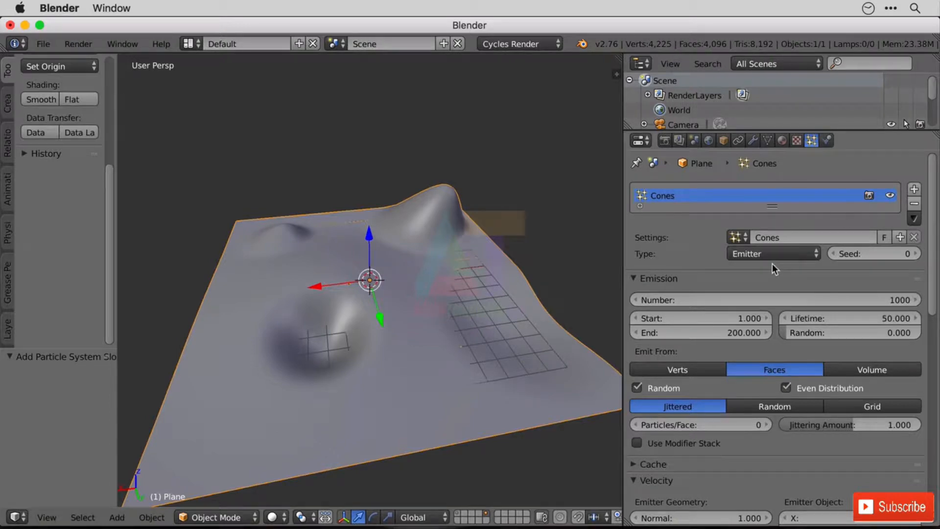
click(774, 255)
click(753, 220)
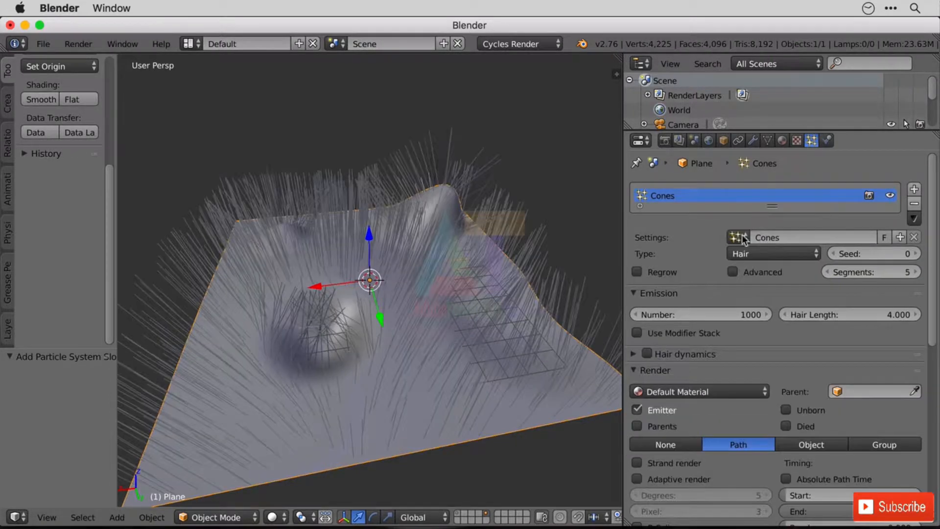
mouse_move(543, 412)
middle_down()
mouse_move(554, 389)
mouse_move(537, 374)
mouse_move(533, 402)
mouse_move(548, 399)
middle_up()
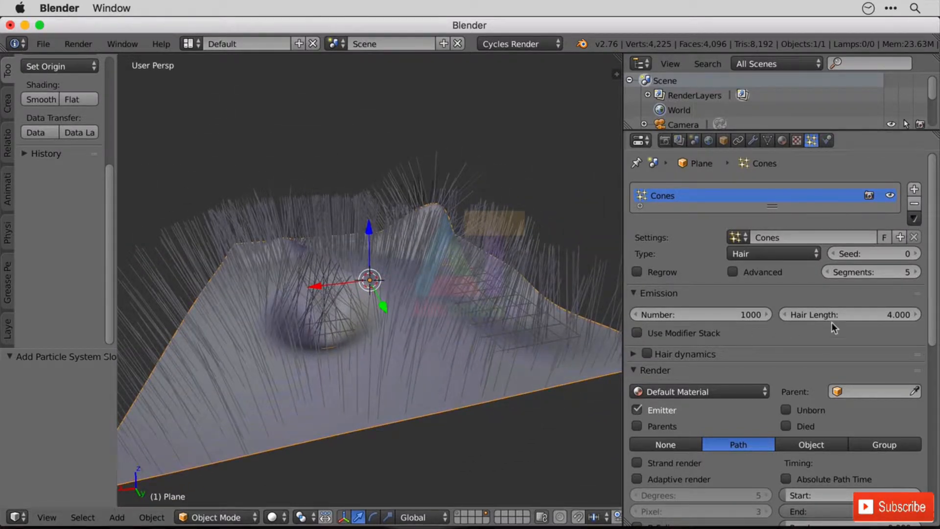
- Set the Cones particle system's emission number to 50 and its hair length to 1
click(750, 314)
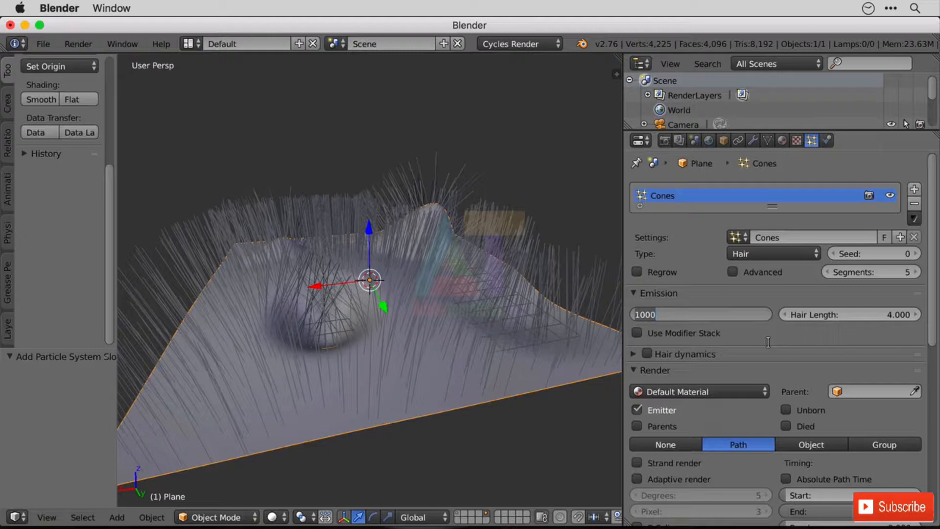
text(50)
key(Return)
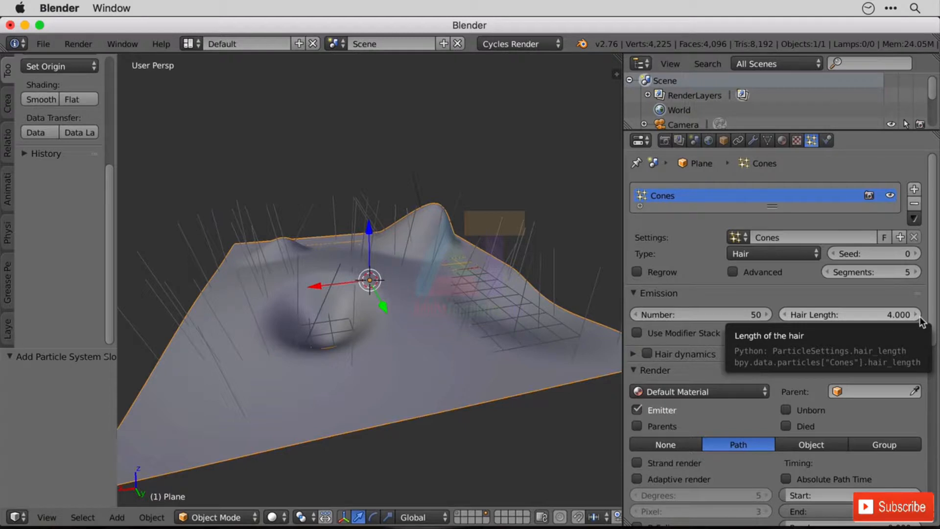
click(876, 314)
text(1)
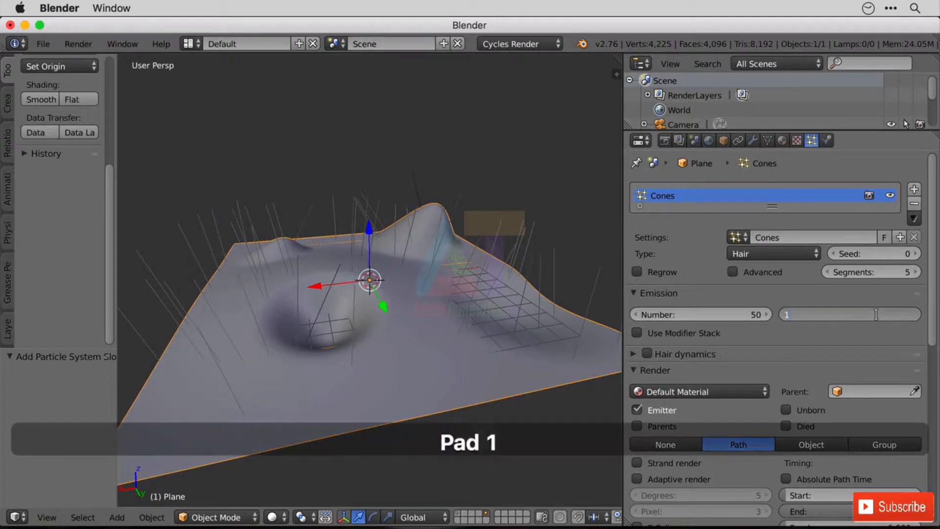
key(Return)
- Set the Cones particles to render as Object and give them a size of 1
scroll(796, 379, down, 1)
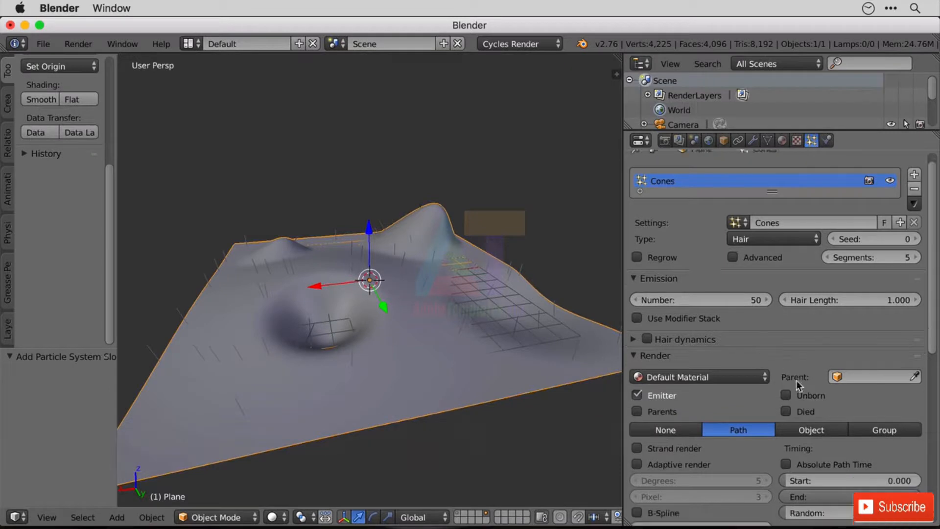
scroll(795, 380, down, 10)
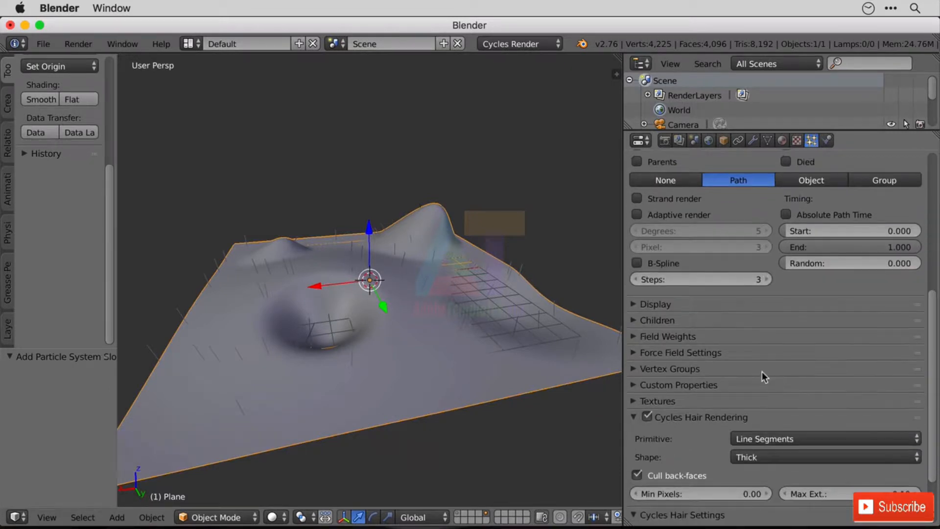
scroll(762, 372, down, 1)
scroll(752, 360, up, 3)
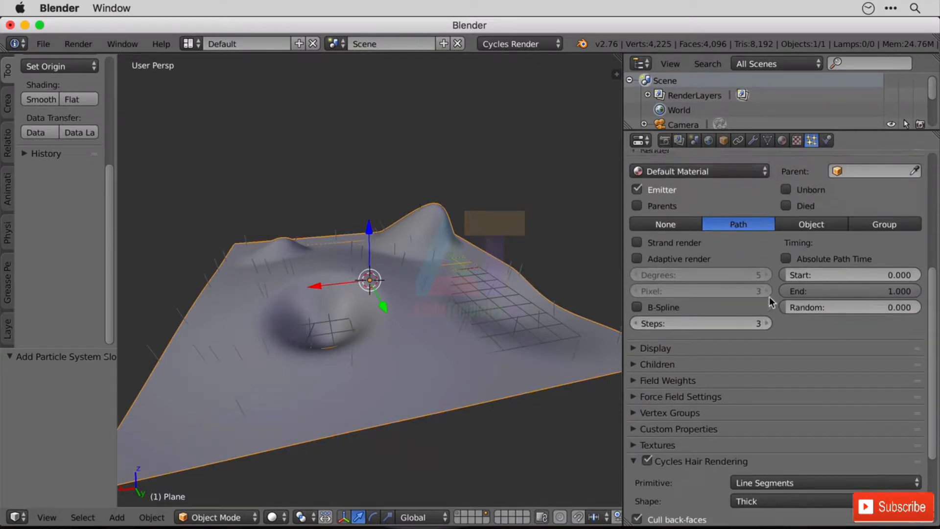
scroll(769, 297, down, 2)
scroll(793, 264, up, 3)
click(811, 239)
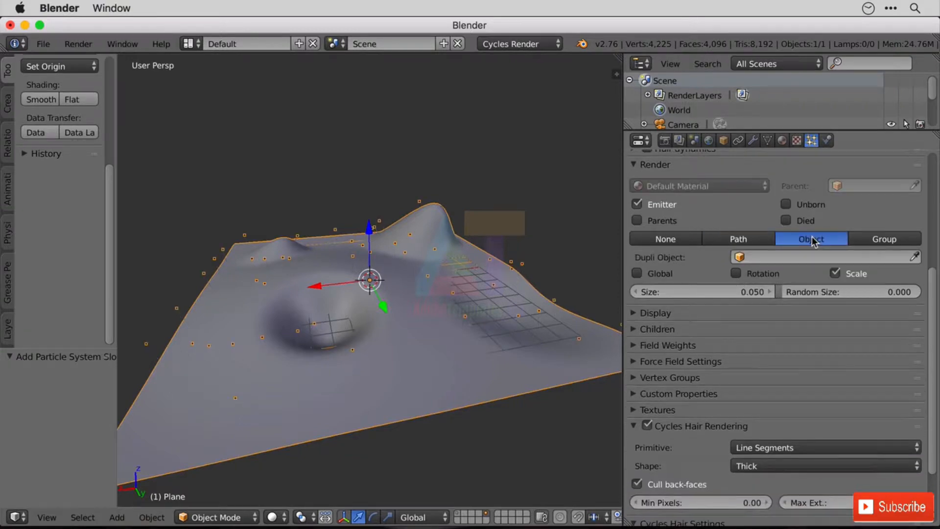
click(751, 292)
text(1)
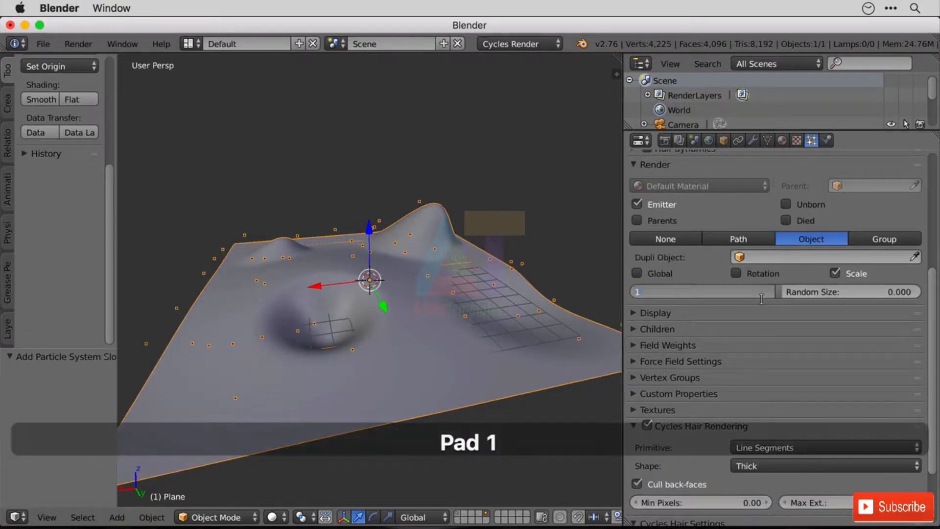
key(Return)
- Assign the Cone object as the dupli object of the Cones particle system
scroll(807, 275, up, 8)
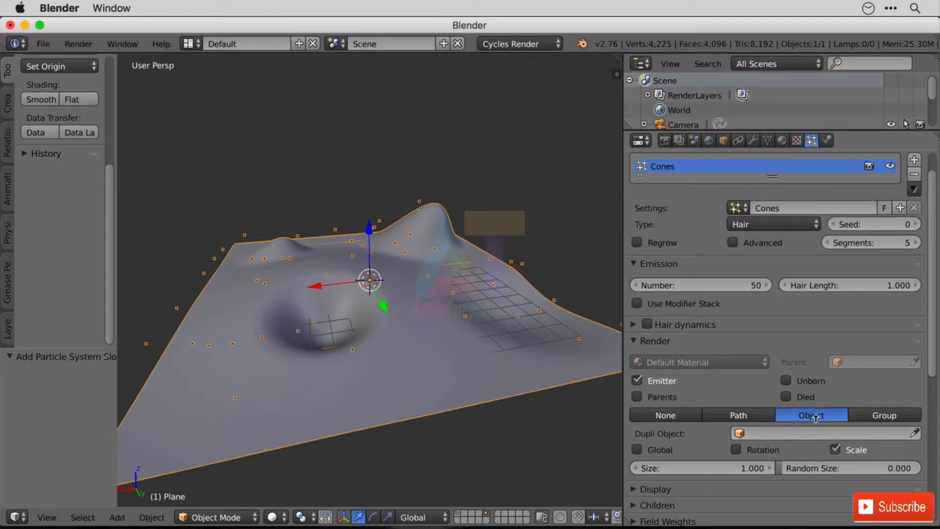
click(761, 433)
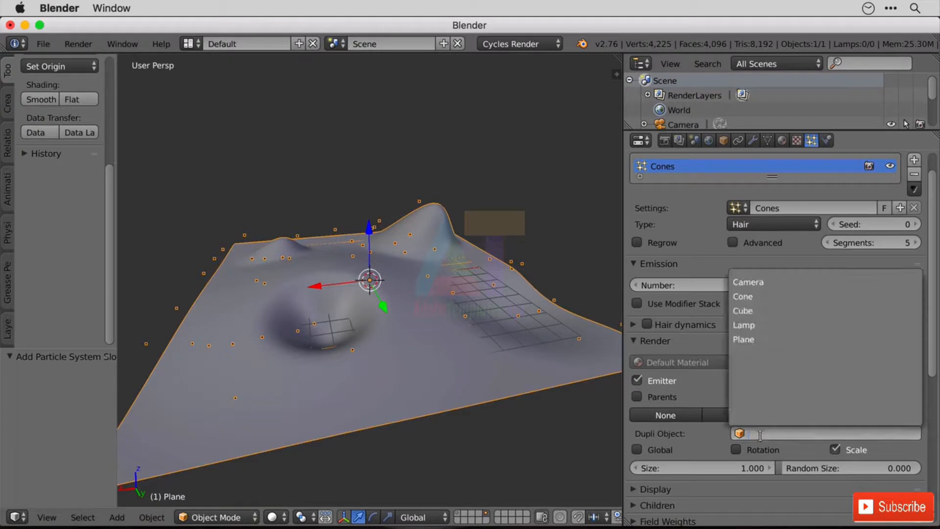
click(783, 296)
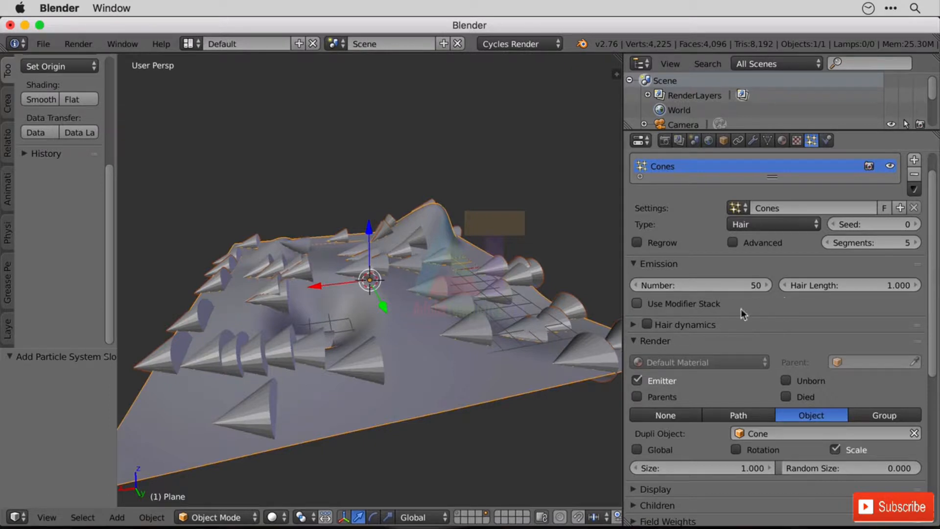
- Check the original objects' layer, return to the landscape layer and examine how the cones are oriented on the plane
click(457, 517)
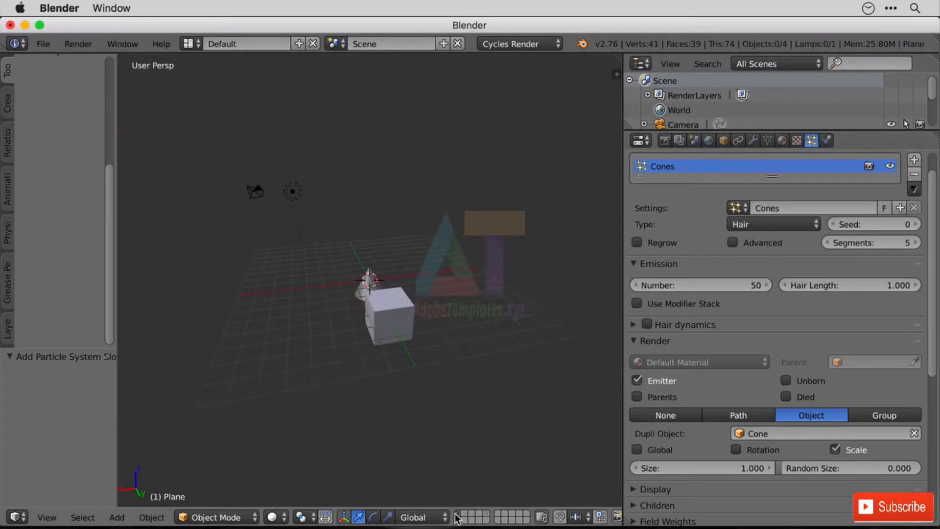
click(487, 513)
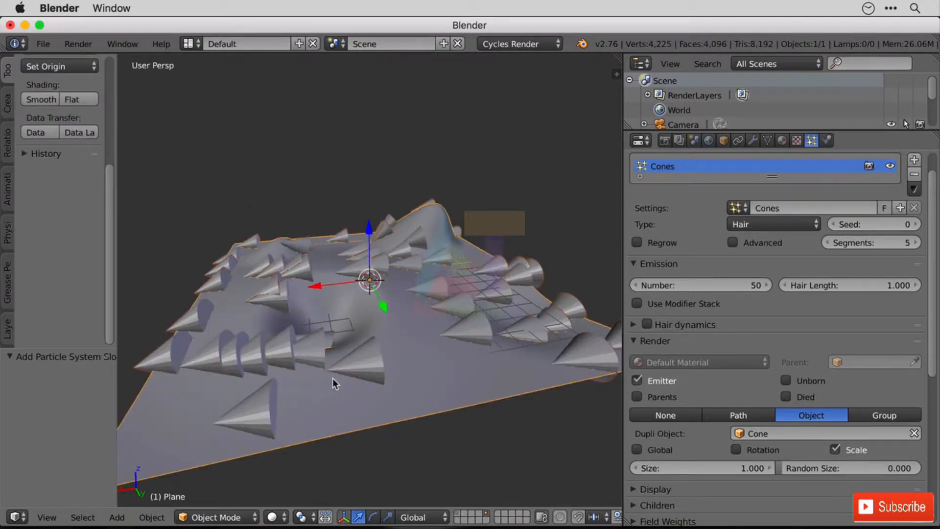
middle_drag(333, 379, 371, 406)
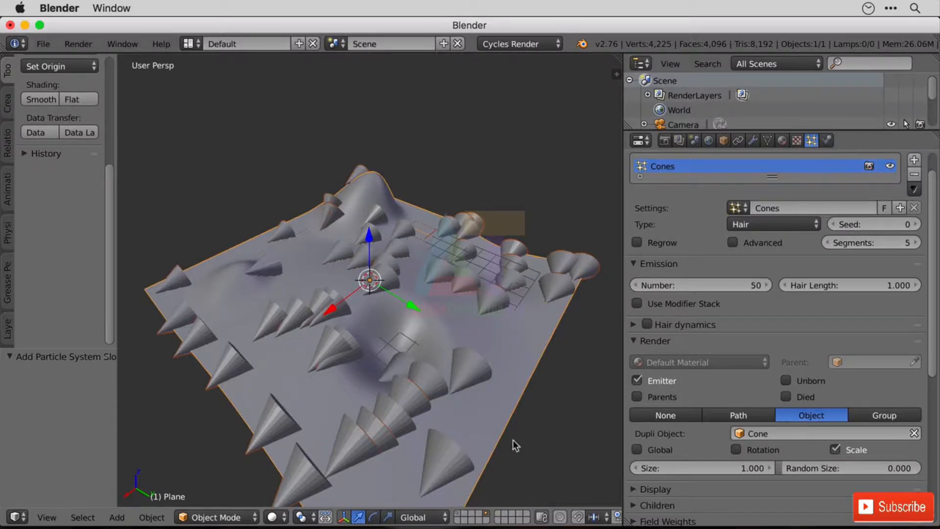
middle_drag(513, 439, 496, 389)
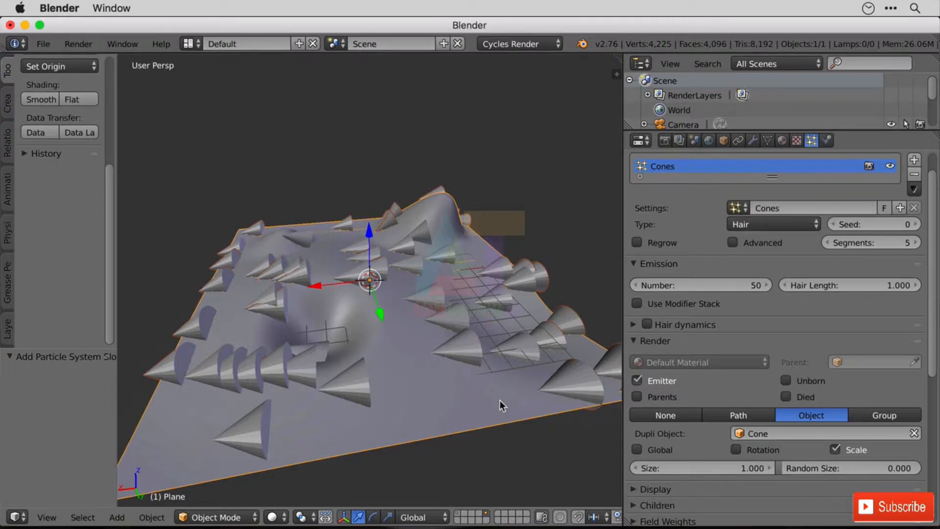
- Show the first layer together with the landscape layer, enlarge the outliner and select the Cone object
shift+click(458, 515)
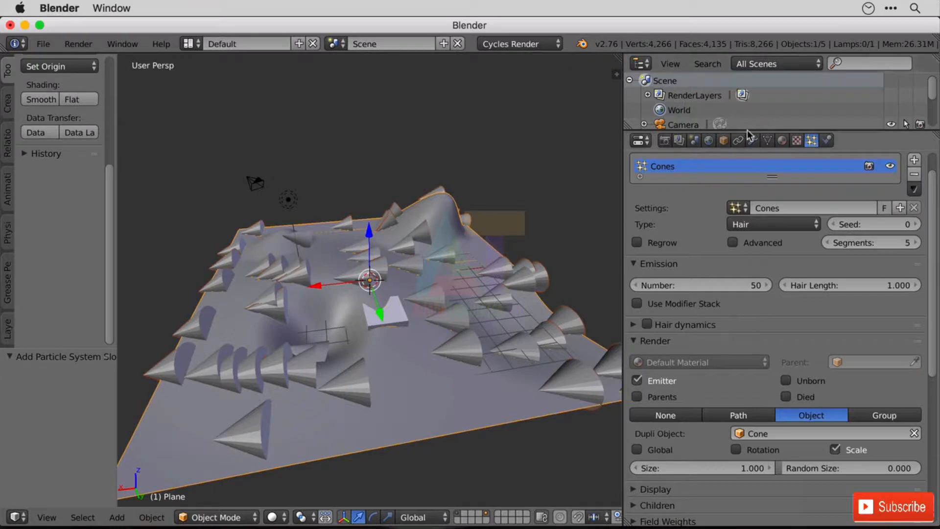
drag(748, 131, 763, 259)
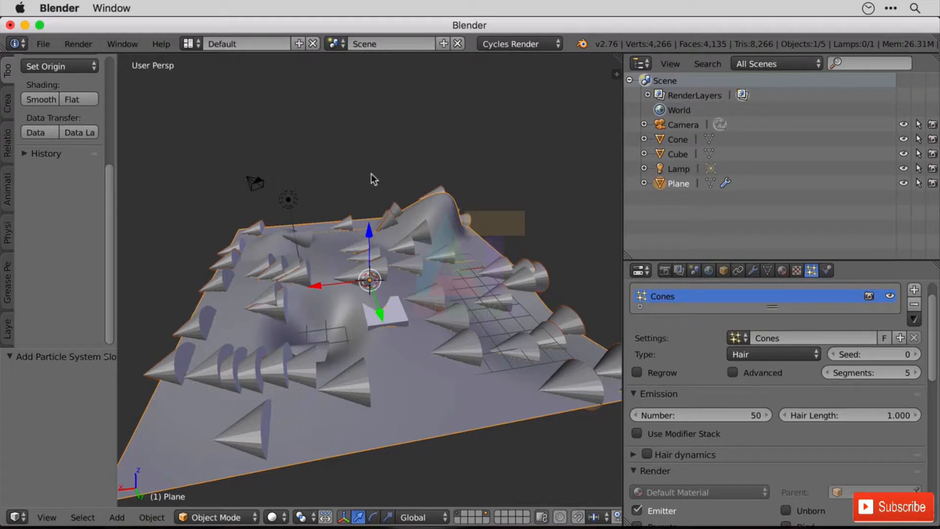
right_click(661, 140)
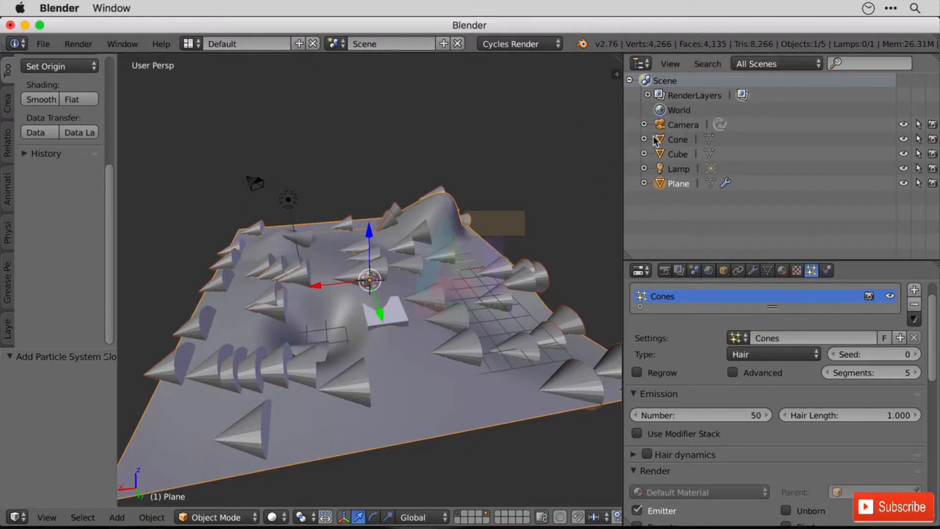
click(678, 139)
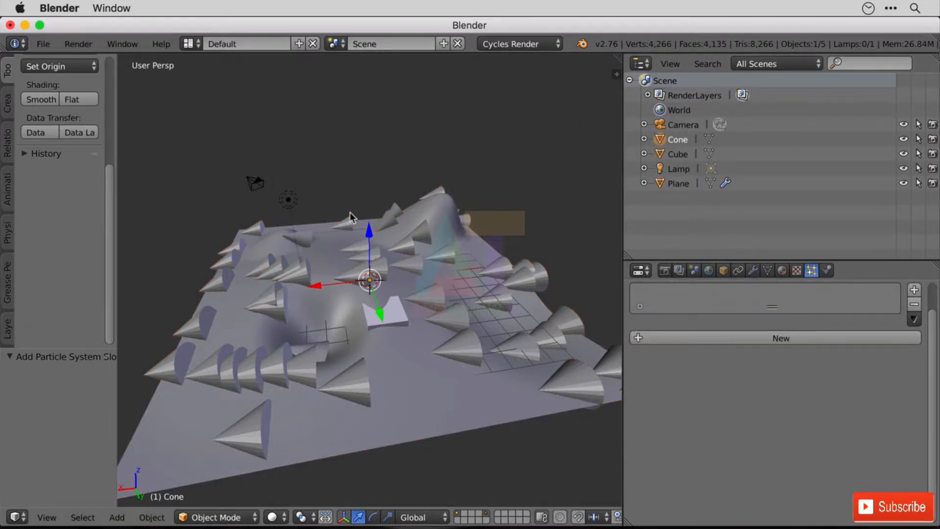
key(r)
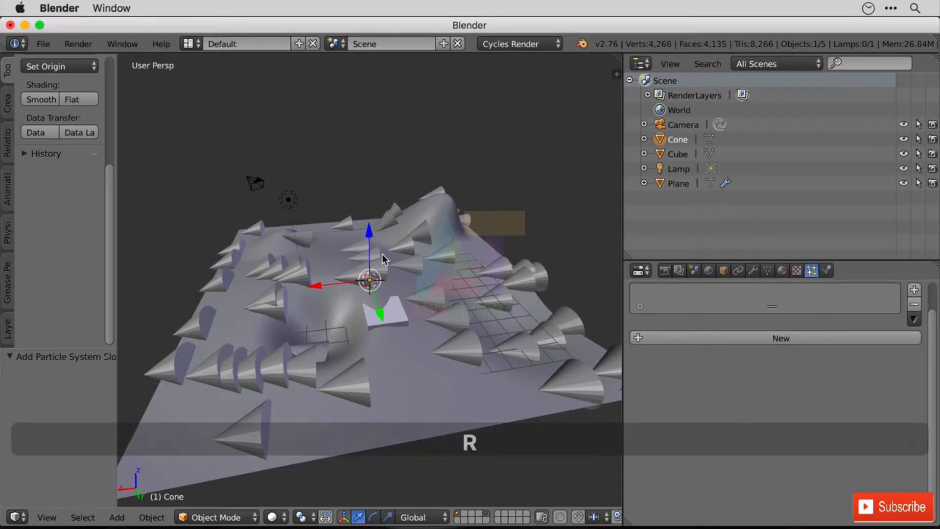
key(y)
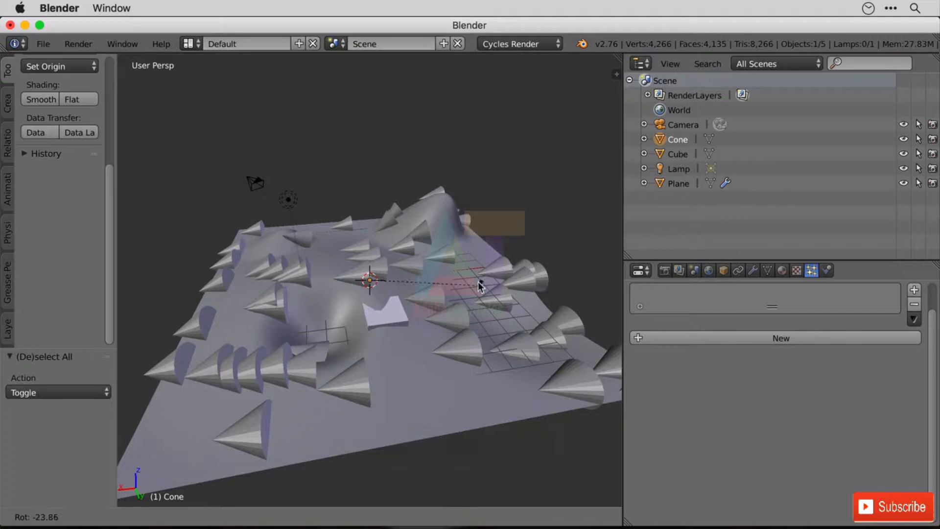
key(Escape)
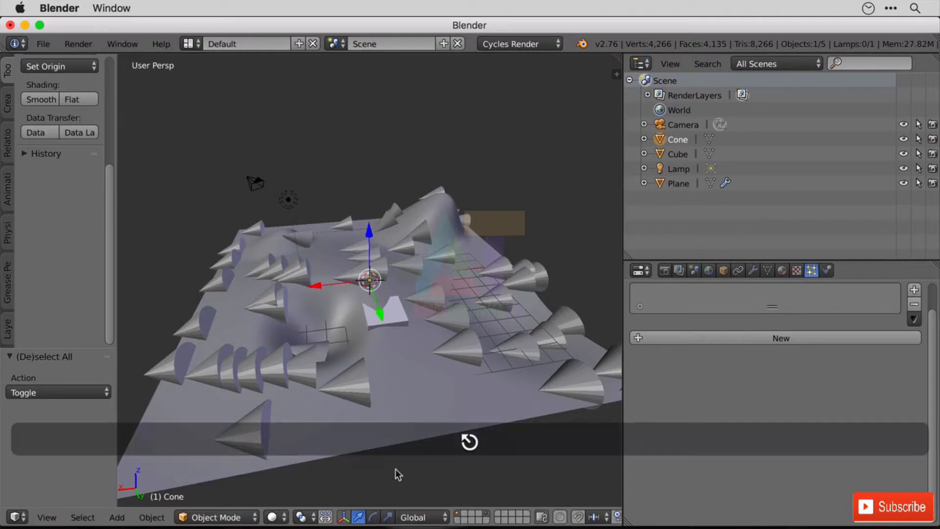
- Show only the first layer and freely rotate the Cone object by about -49 degrees
click(458, 513)
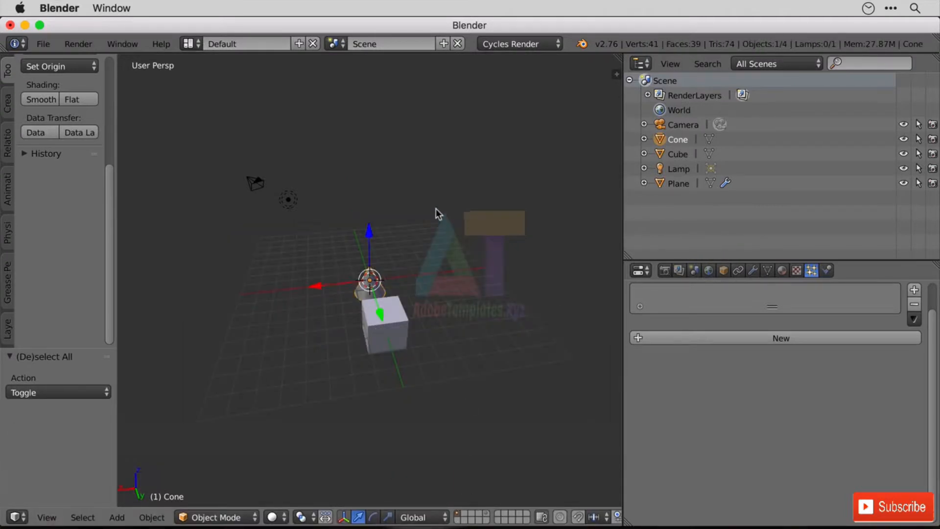
key(r)
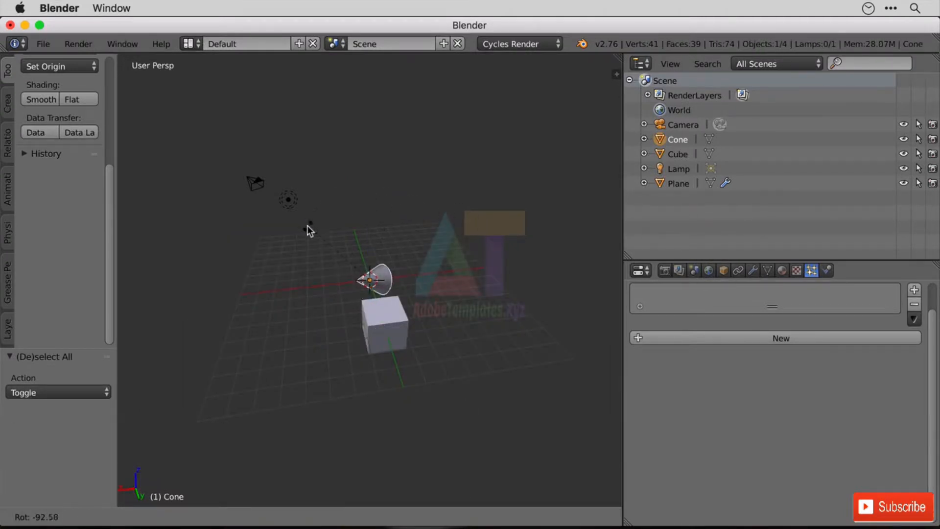
click(391, 294)
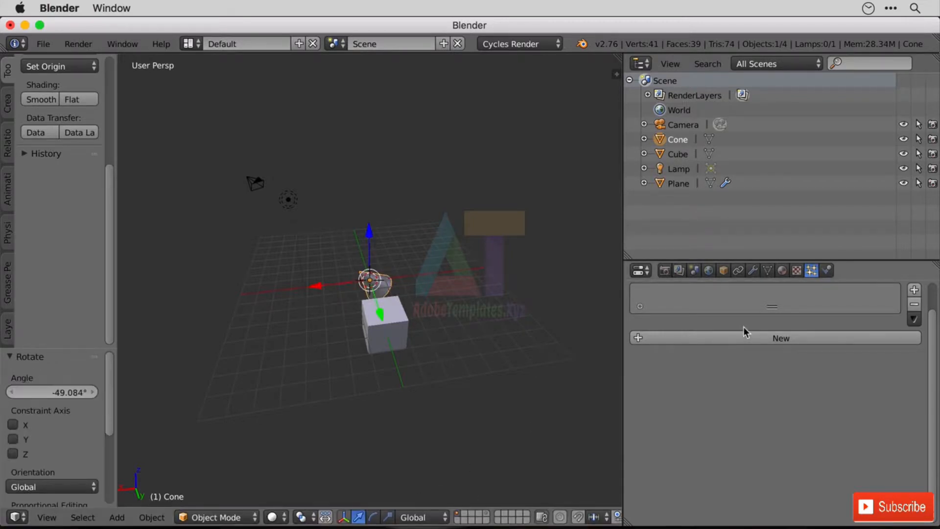
- Try the Rotation option on the plane's Cones particles with both layers shown, and undo it together with the Cone's free rotation
click(677, 185)
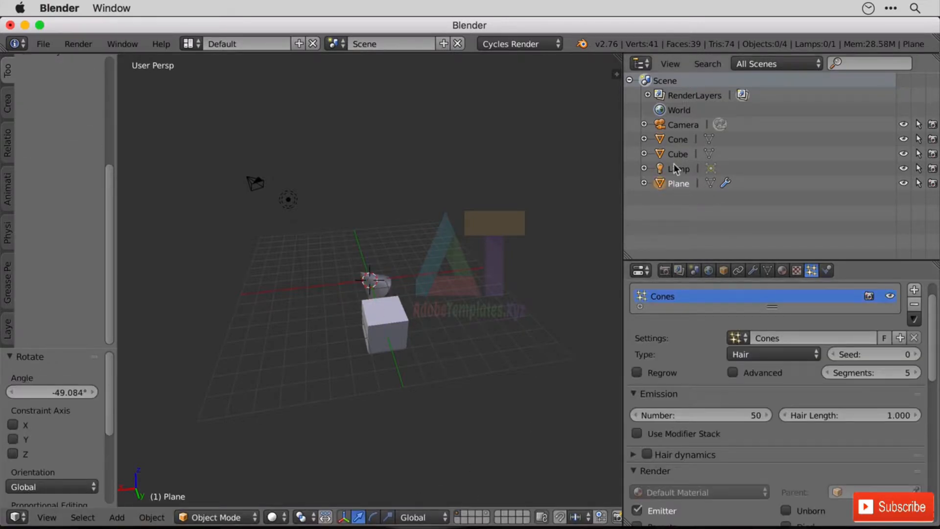
scroll(824, 422, down, 8)
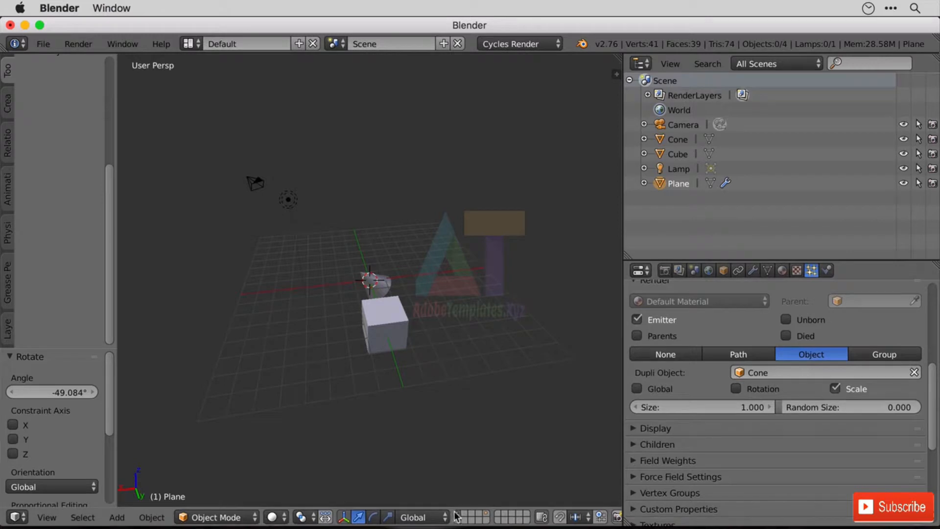
shift+click(497, 514)
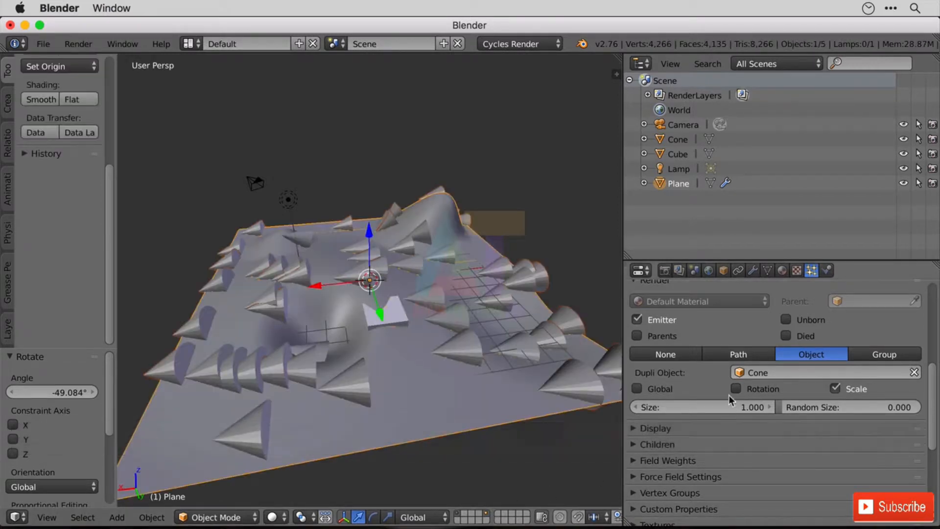
click(764, 390)
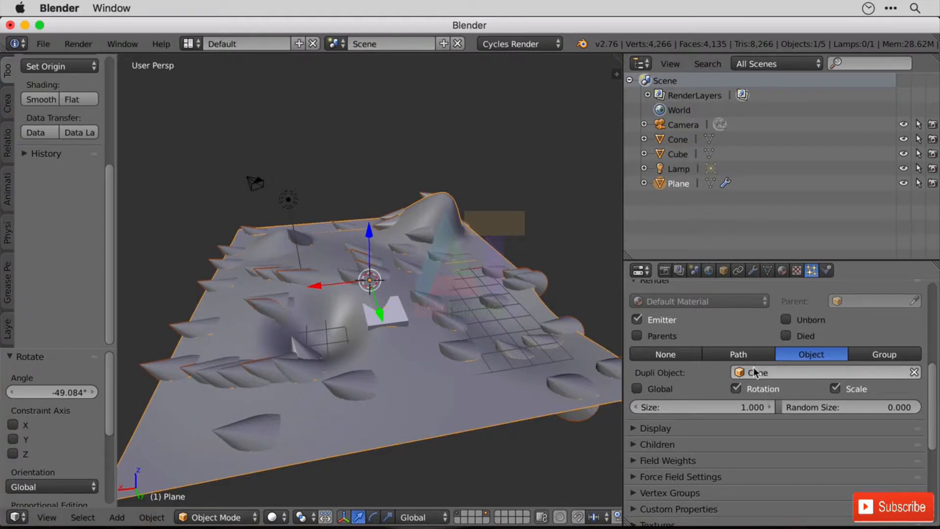
key(super+z)
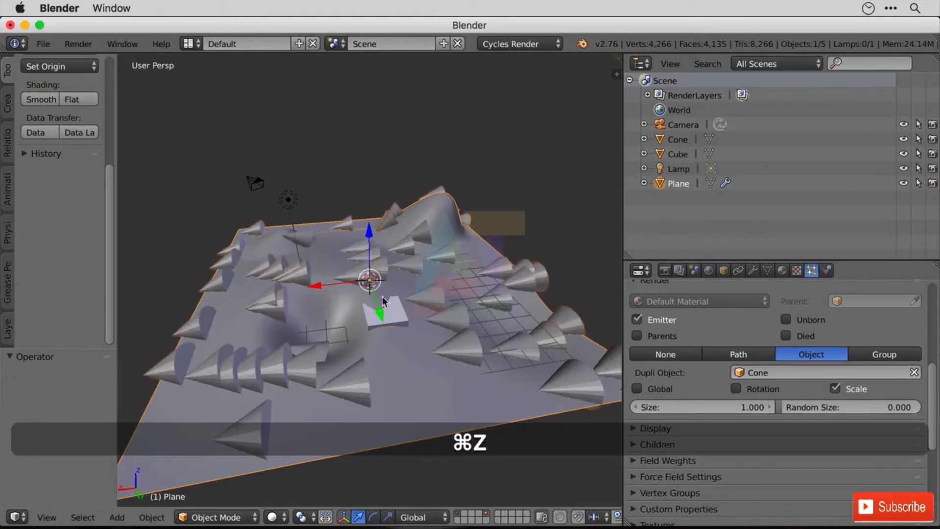
key(super+z)
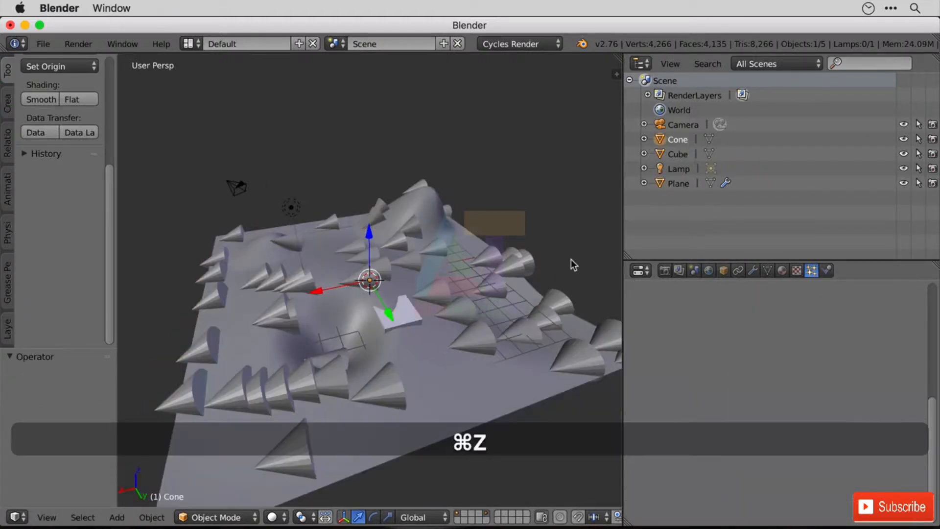
- Rotate the Cone object 90 degrees about the global Y axis
click(676, 184)
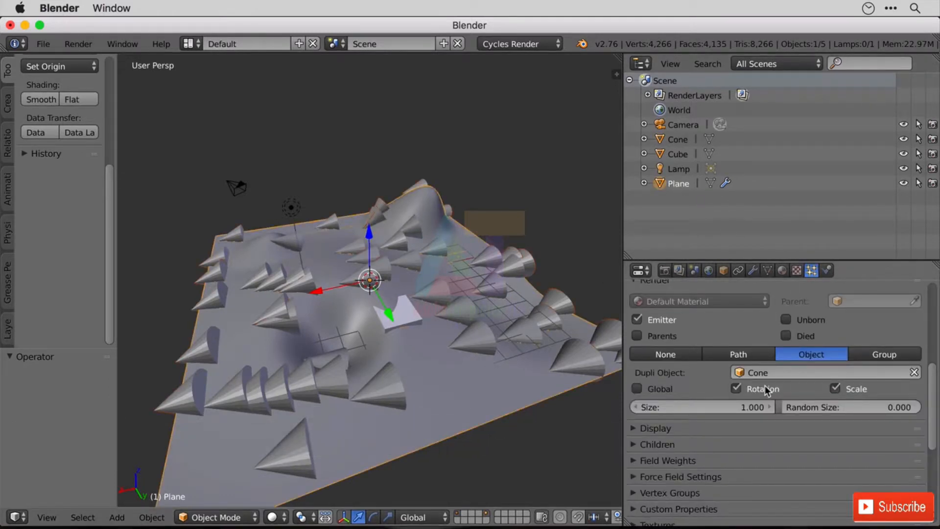
click(662, 141)
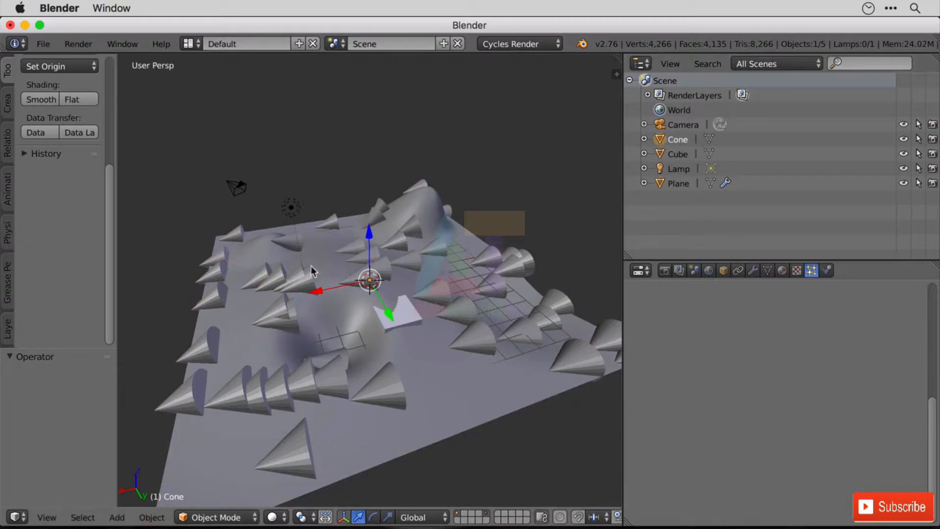
key(r)
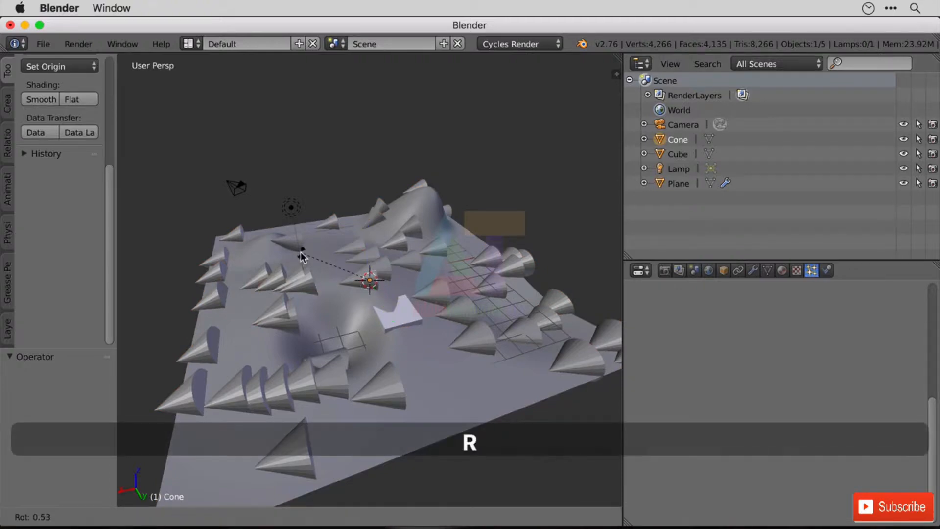
key(y)
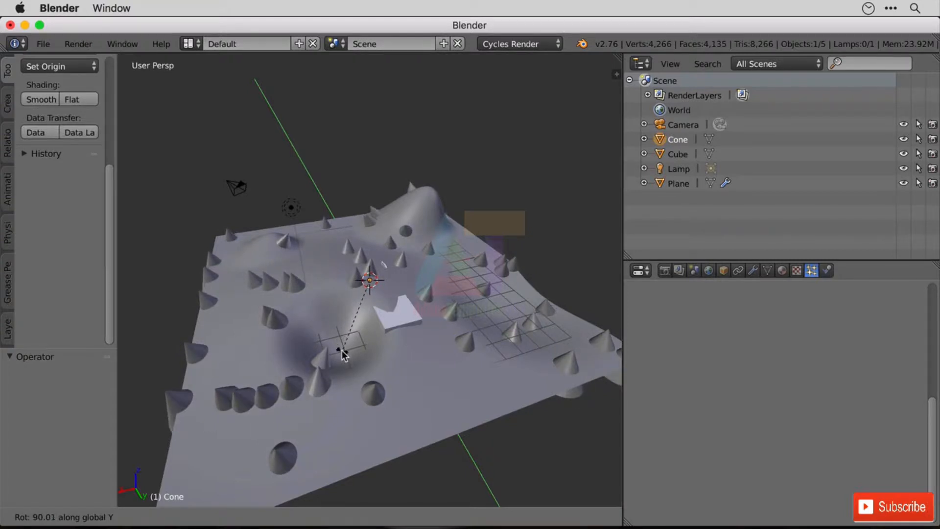
text(90)
key(Return)
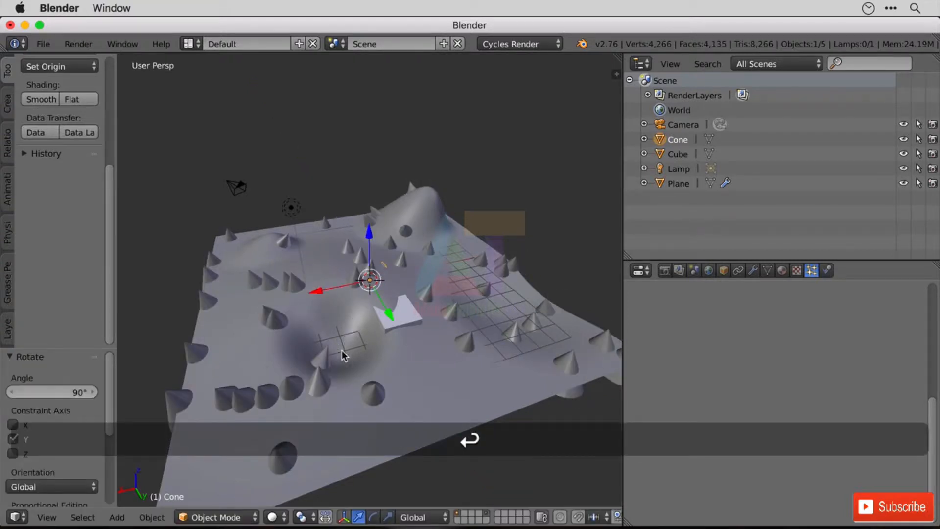
- Examine from above and below the landscape how the scattered cones point and sit relative to the plane's surface
scroll(363, 315, up, 5)
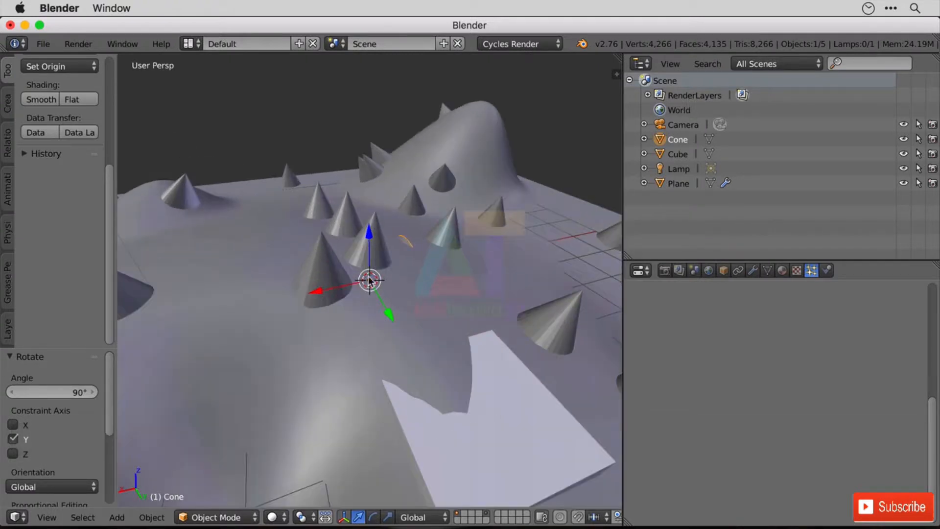
middle_drag(507, 237, 594, 231)
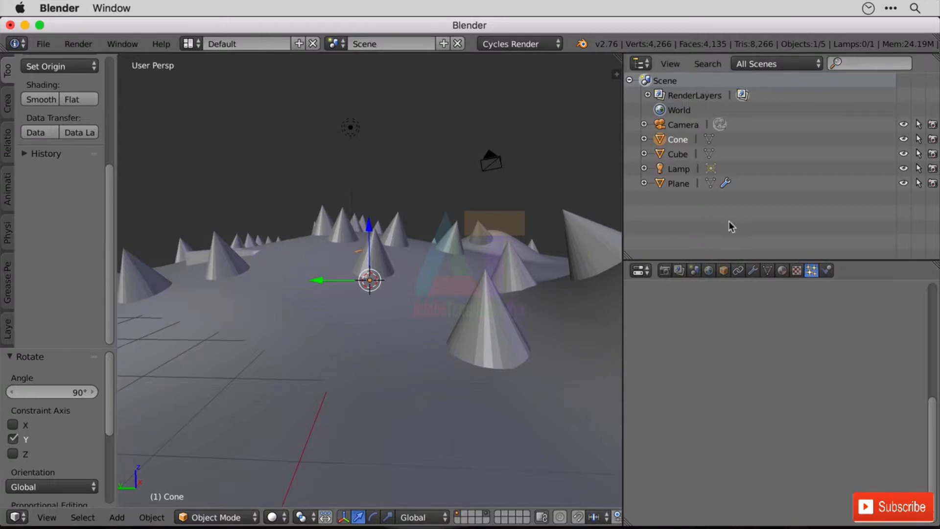
middle_drag(133, 263, 393, 306)
scroll(393, 307, down, 2)
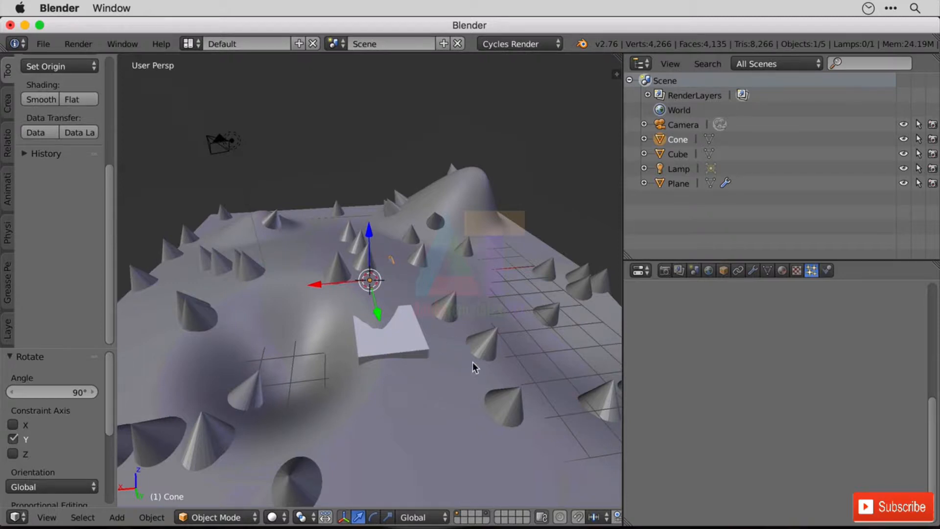
middle_drag(489, 440, 497, 400)
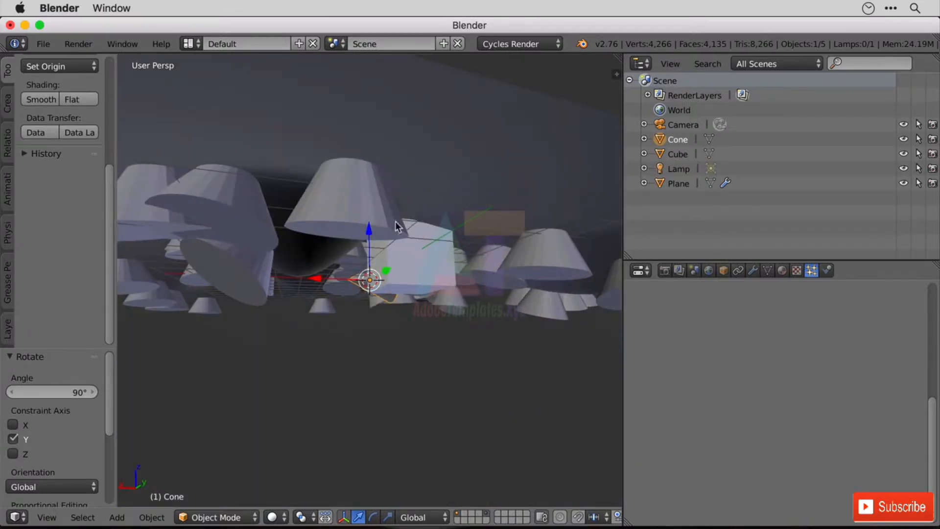
middle_drag(446, 208, 434, 254)
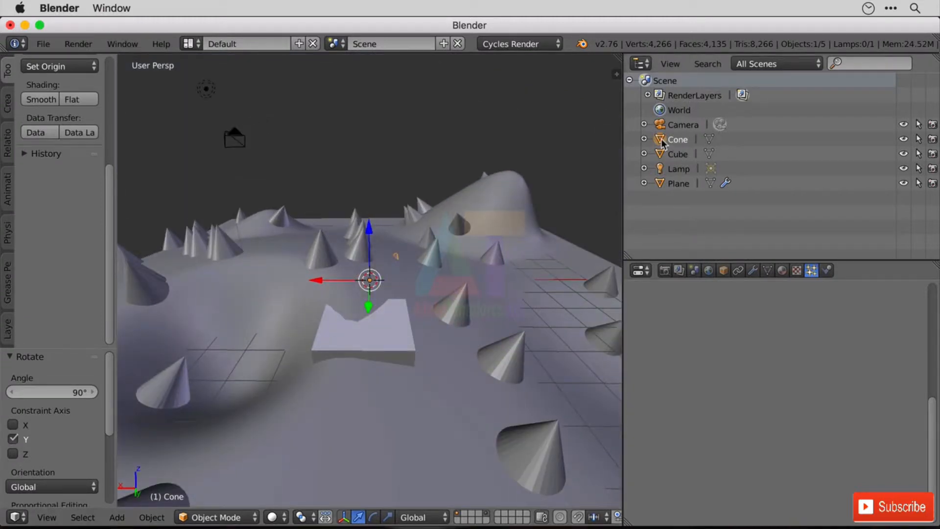
key(Tab)
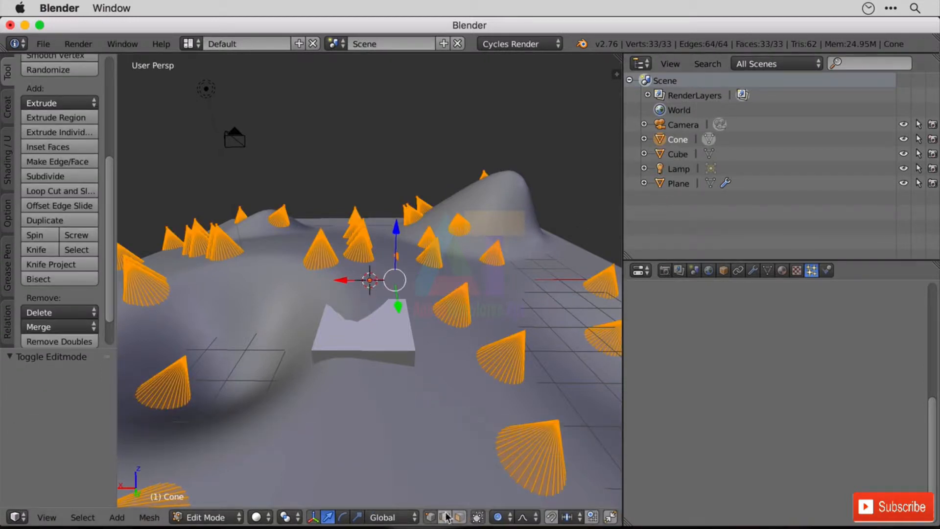
key(Tab)
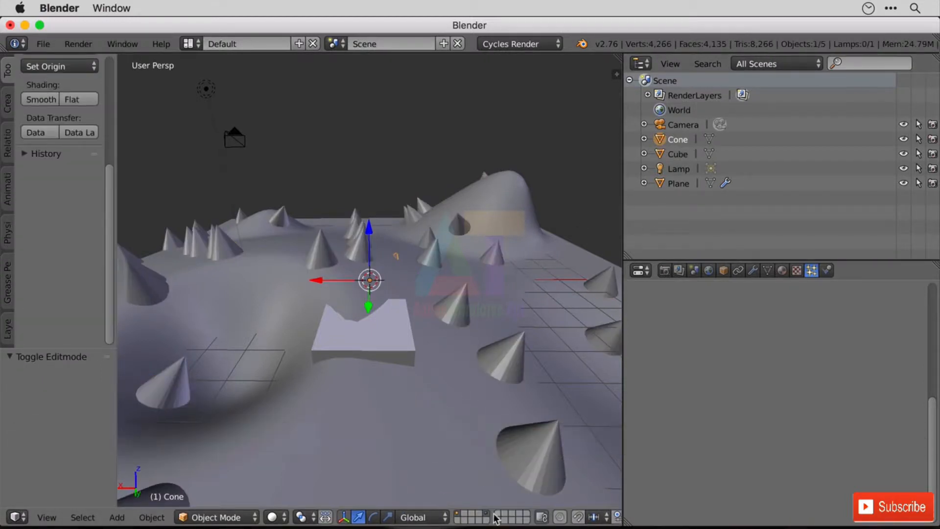
- Show only the first layer and set the Cone object's origin to the 3D cursor
click(457, 515)
click(458, 515)
middle_drag(470, 439, 417, 225)
scroll(372, 304, up, 5)
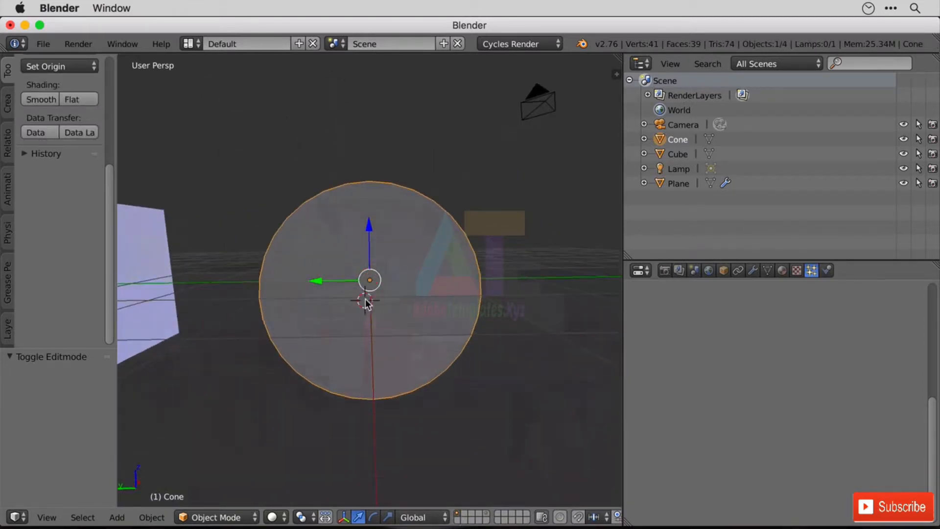
right_drag(380, 296, 370, 295)
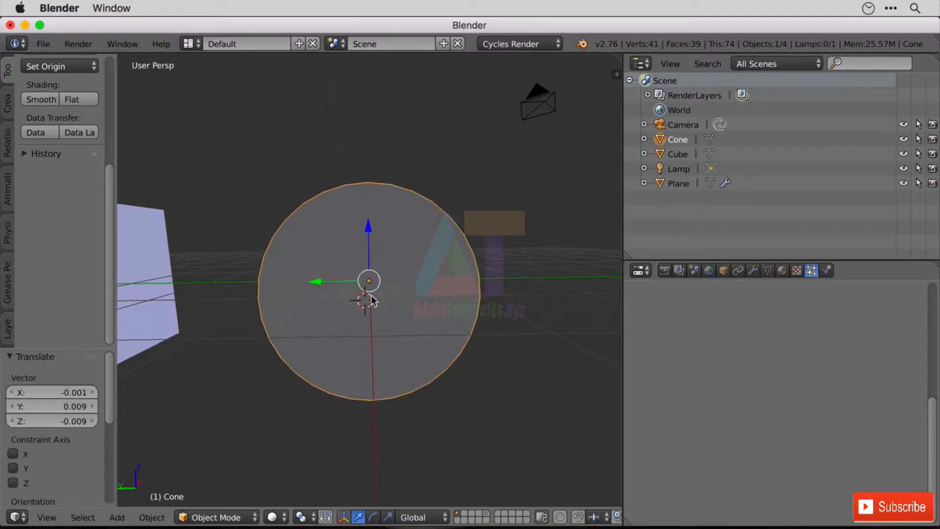
middle_drag(375, 300, 341, 297)
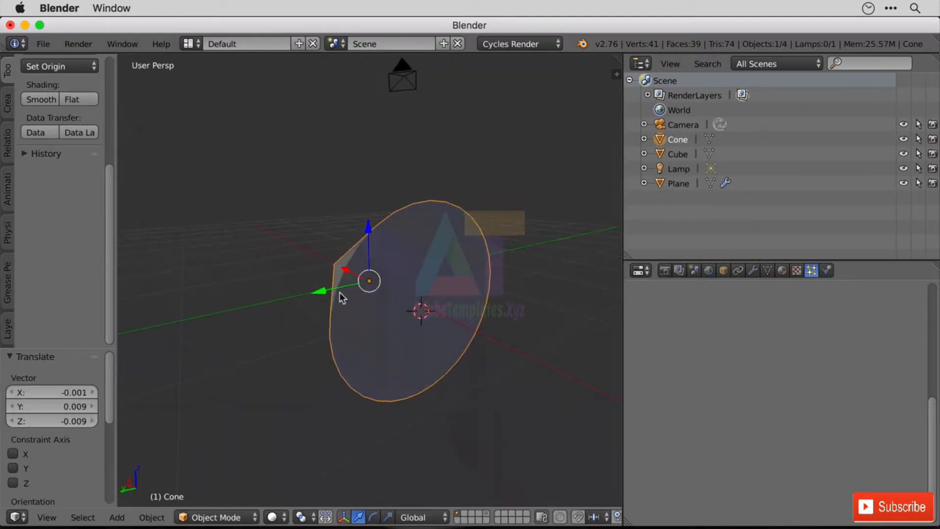
click(57, 67)
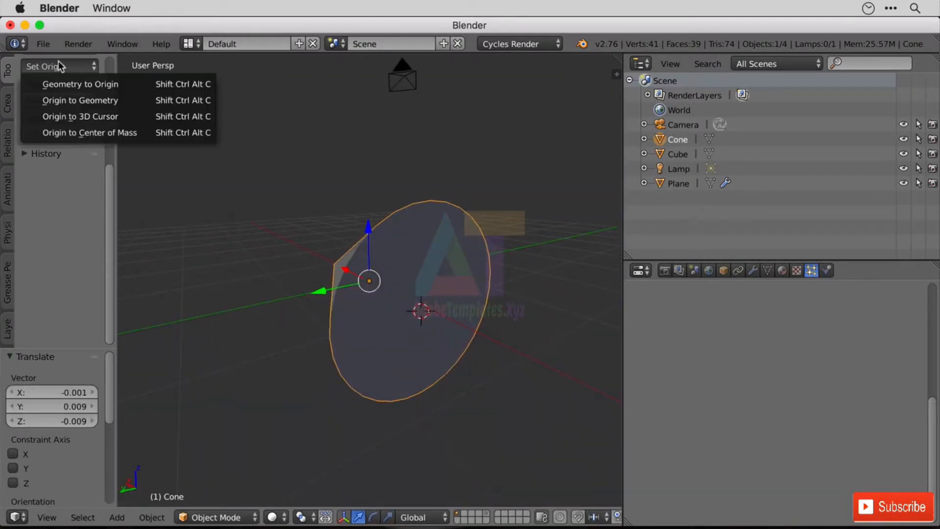
click(95, 115)
middle_drag(236, 242, 318, 352)
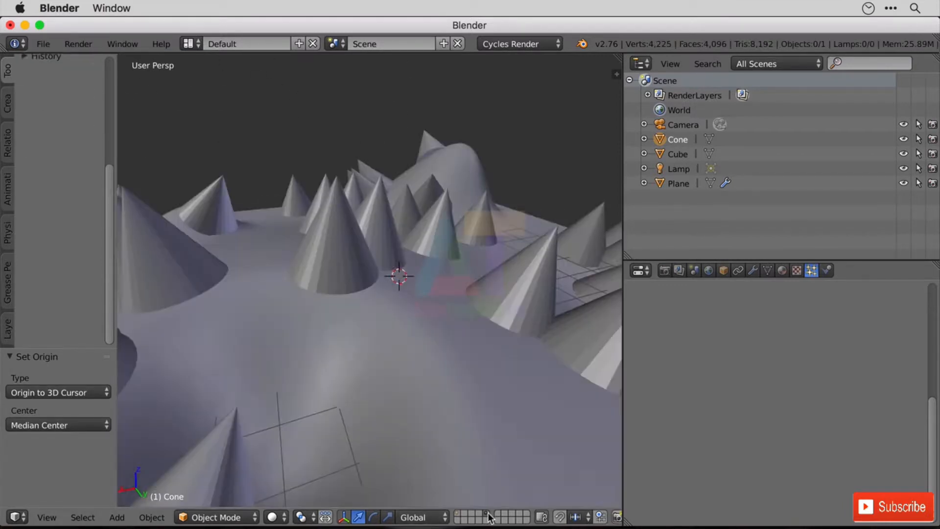
- Show only the landscape layer, check the cones' placement and select the plane to display its Cones particle settings
click(486, 514)
scroll(460, 299, down, 4)
middle_drag(458, 303, 477, 360)
scroll(476, 359, up, 4)
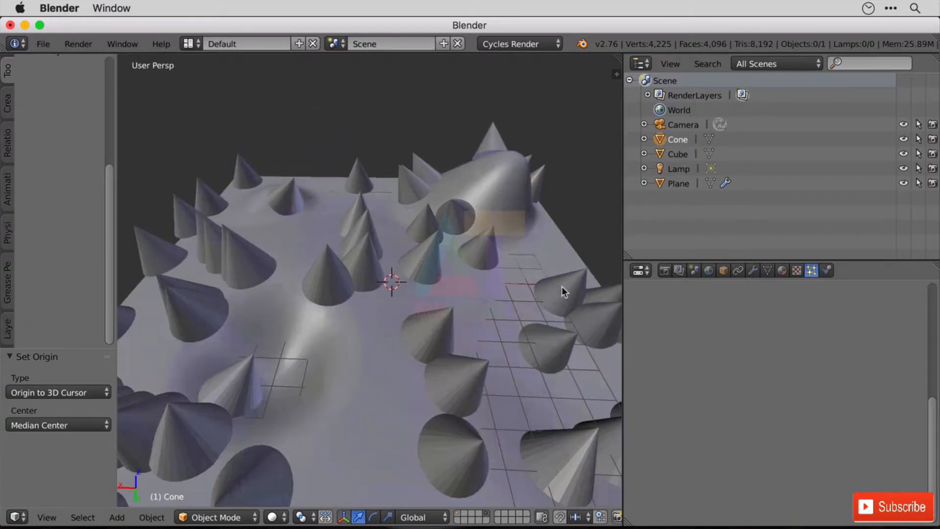
click(808, 270)
scroll(914, 344, up, 6)
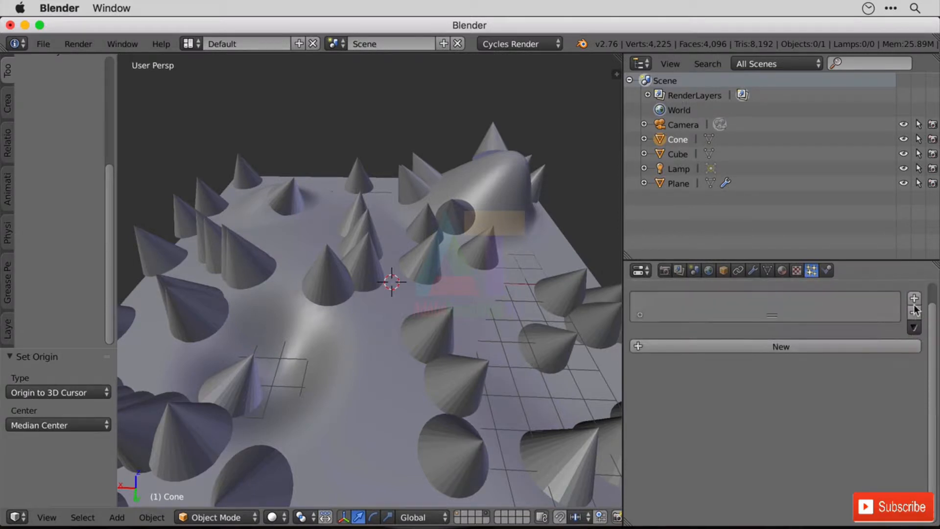
right_click(494, 344)
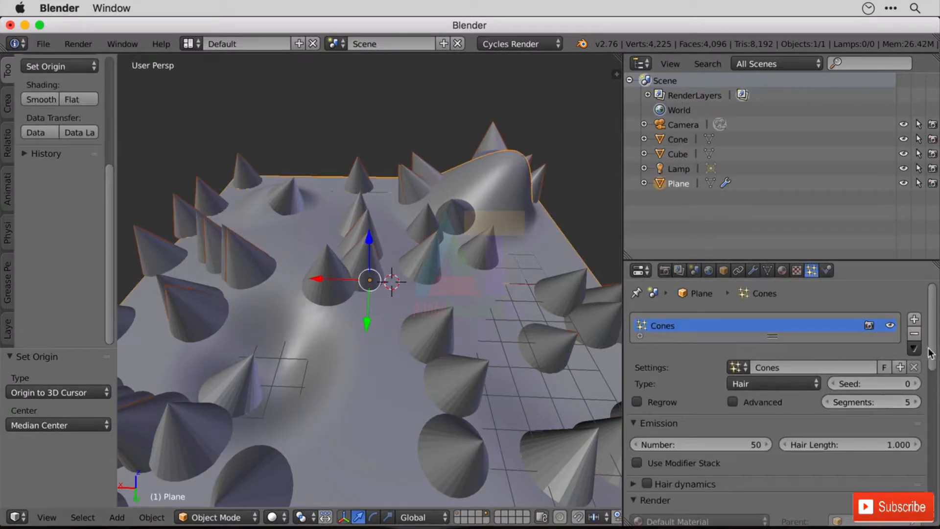
- Try Interpolated children on the plane's Cones particles with a Uniform roughness of 0.106
scroll(783, 391, down, 8)
scroll(937, 455, down, 6)
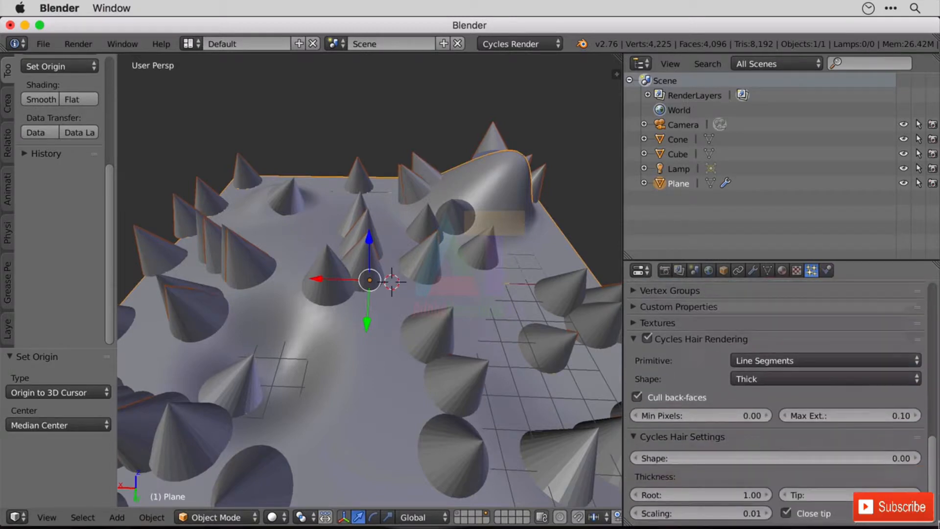
scroll(938, 455, up, 12)
scroll(937, 456, down, 2)
scroll(937, 451, down, 1)
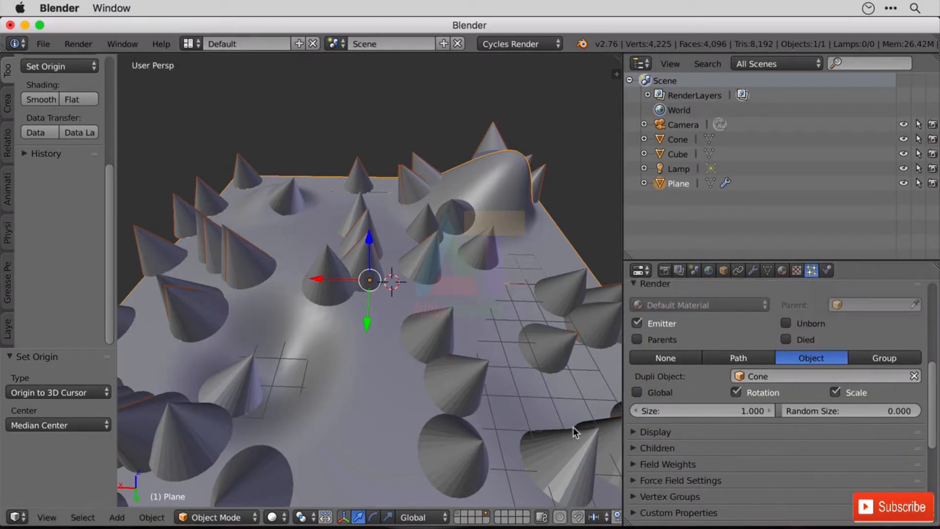
click(636, 448)
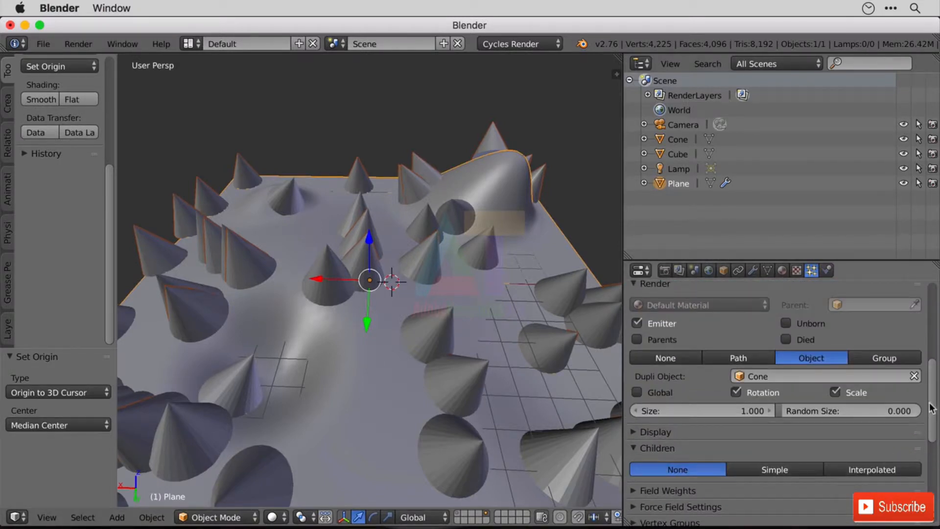
scroll(879, 451, down, 8)
click(864, 310)
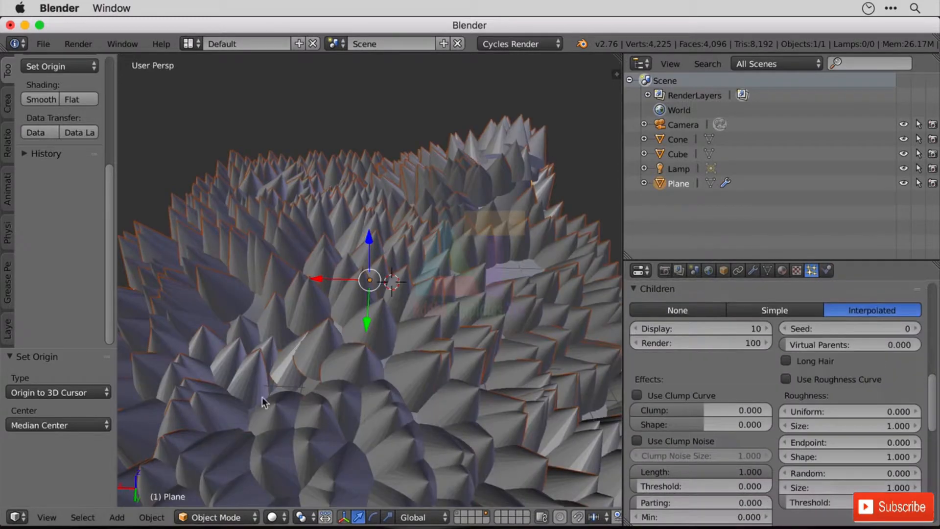
middle_drag(486, 362, 459, 359)
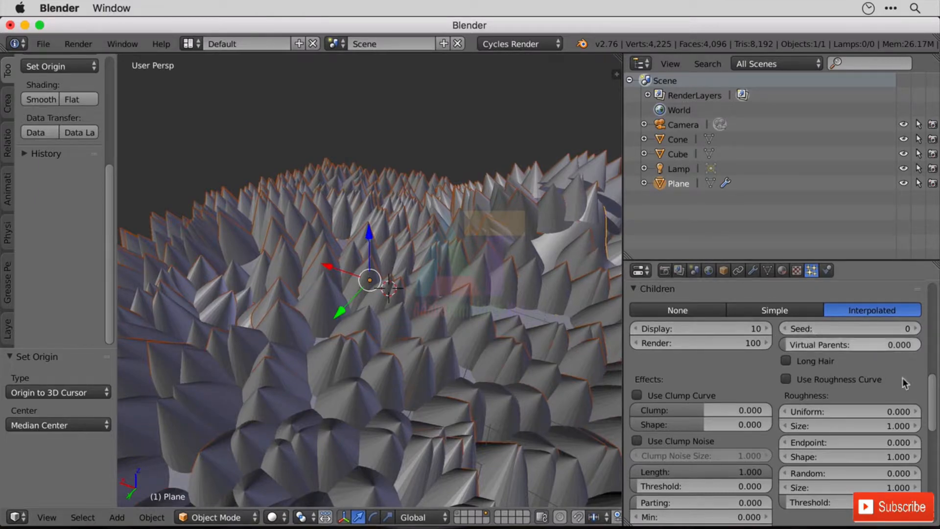
drag(835, 413, 875, 413)
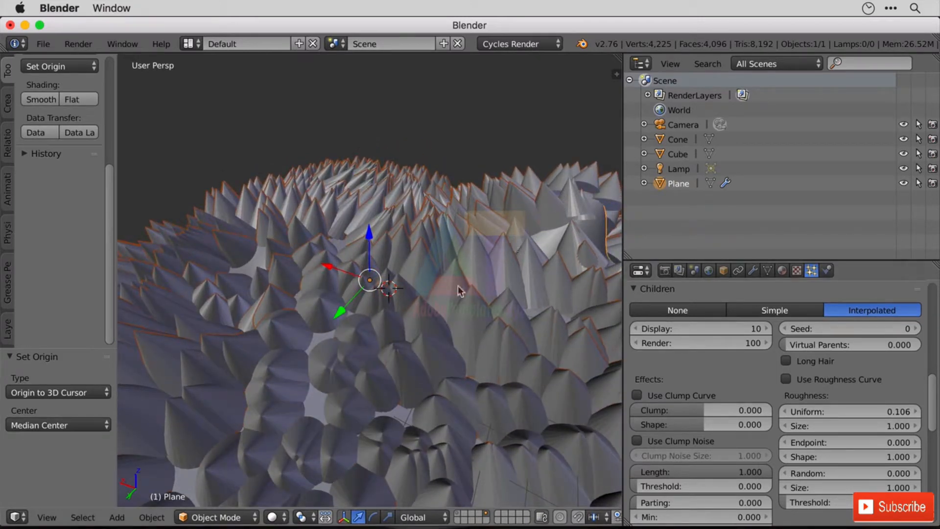
- Review the dense cone coverage over the whole plane and set the Cones particles' children back to None
drag(934, 407, 929, 350)
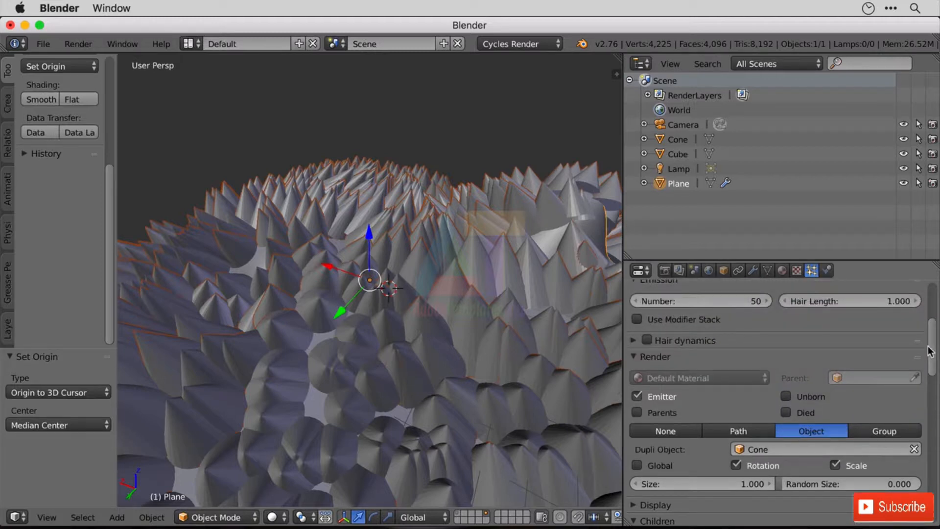
scroll(407, 350, down, 5)
middle_drag(406, 351, 544, 329)
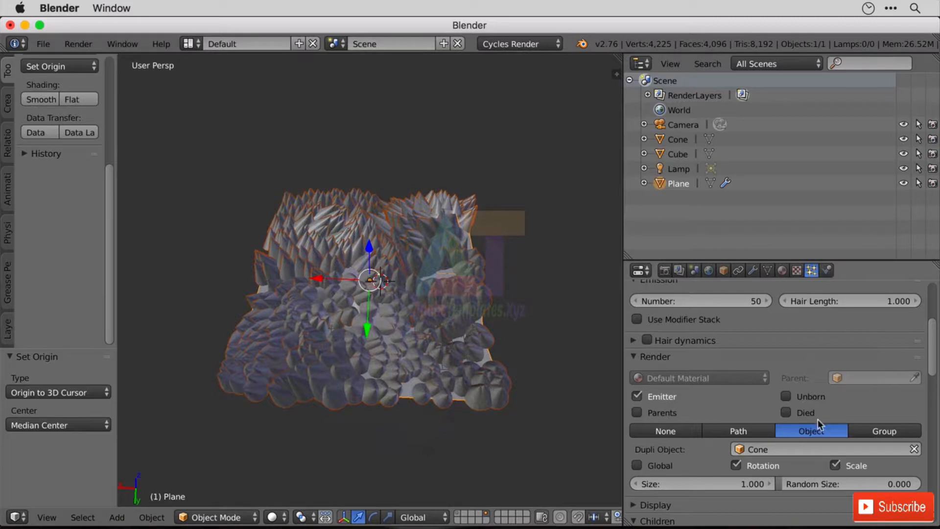
scroll(773, 417, down, 5)
click(682, 394)
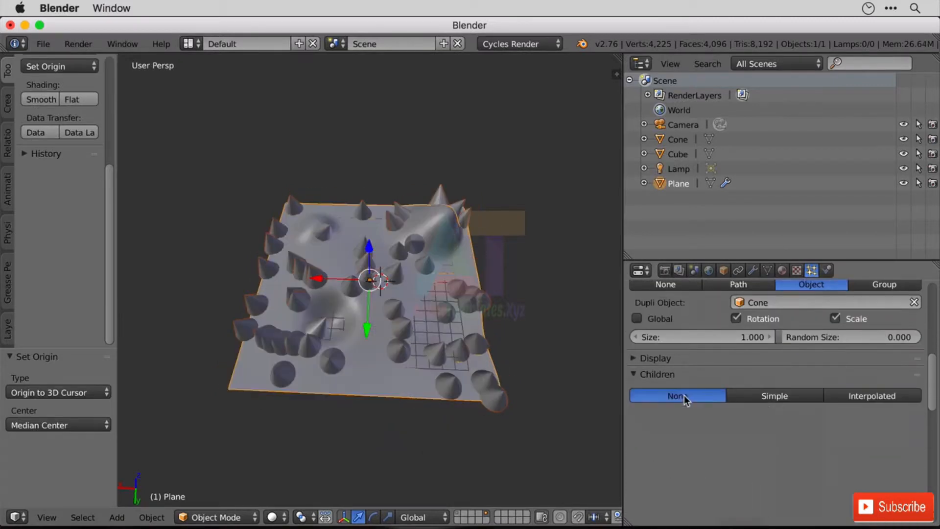
scroll(431, 301, up, 6)
scroll(490, 332, down, 2)
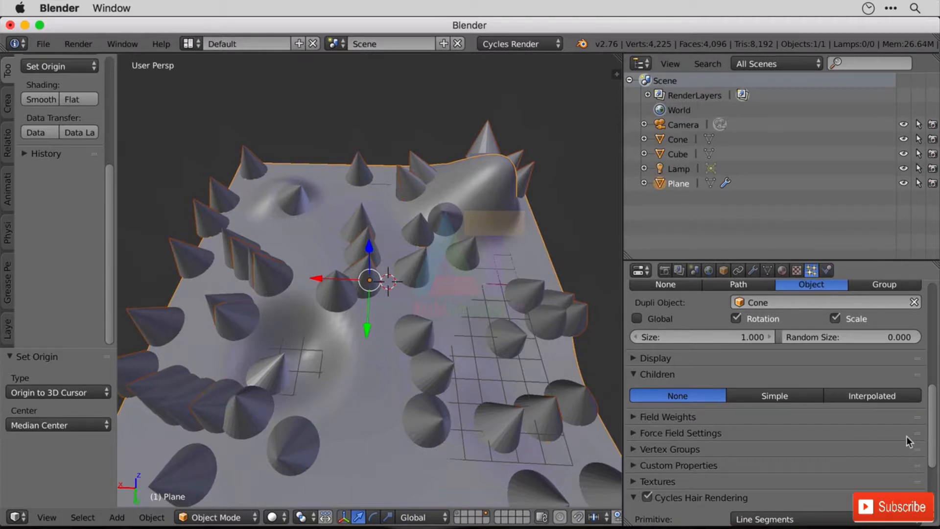
- Add a second particle system to the plane and name it Cubes
drag(932, 435, 931, 315)
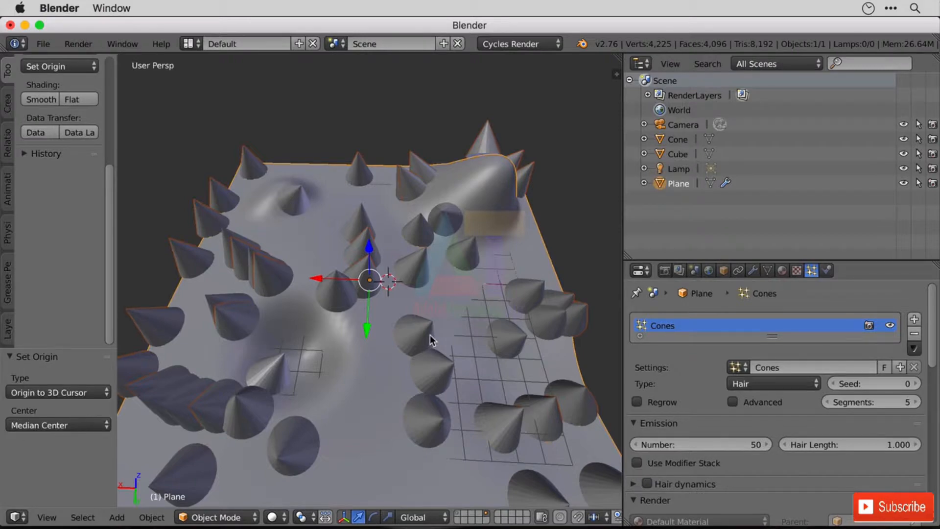
scroll(751, 367, down, 10)
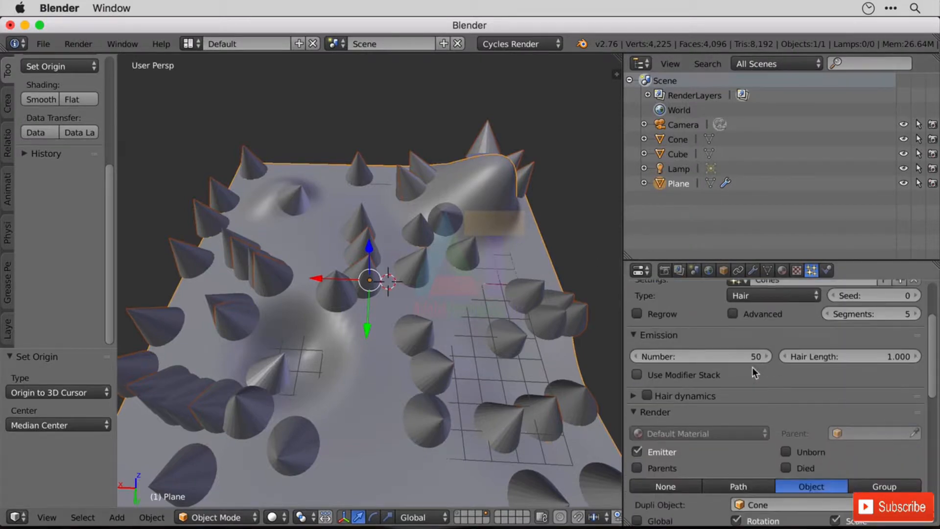
scroll(752, 366, down, 4)
scroll(752, 366, up, 12)
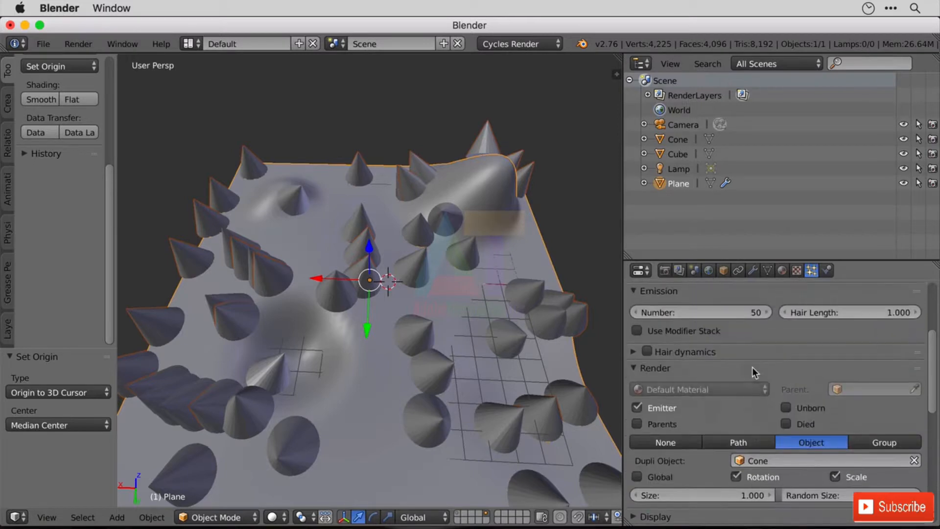
scroll(752, 368, up, 3)
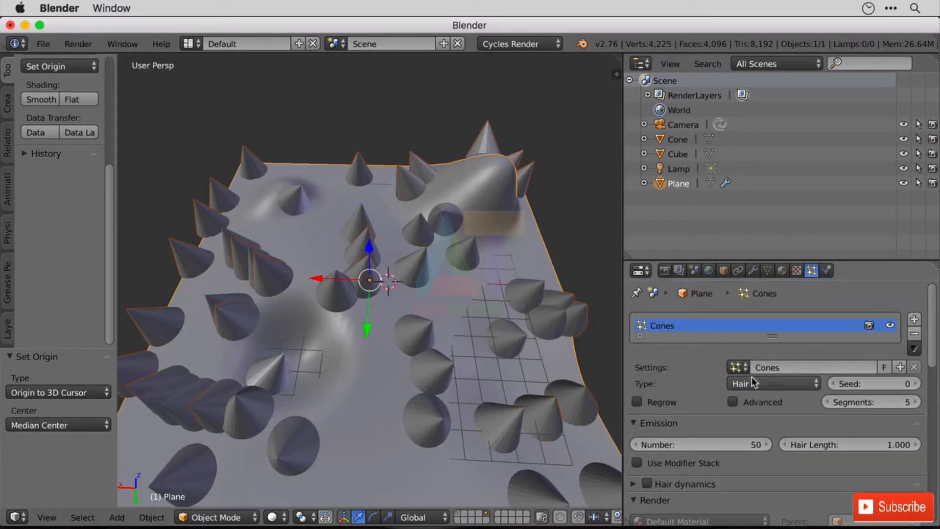
click(913, 318)
double_click(694, 339)
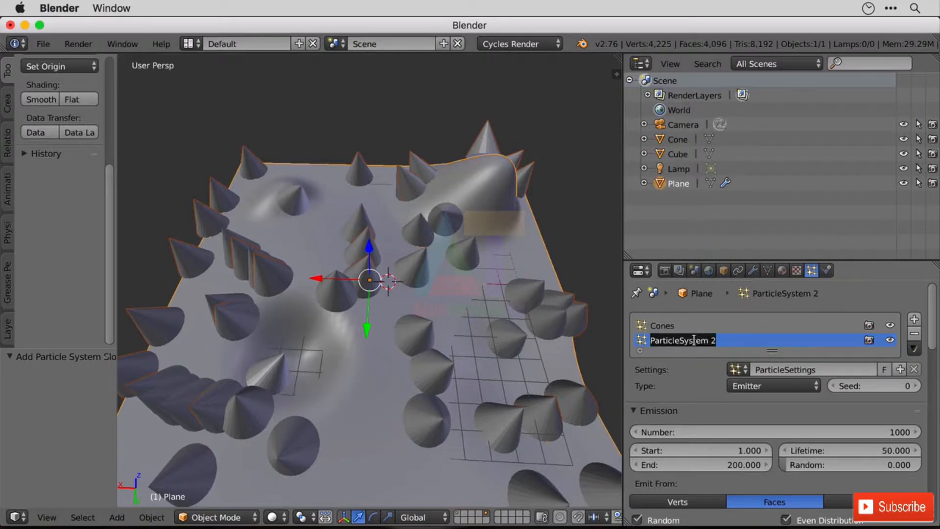
text(Cubes)
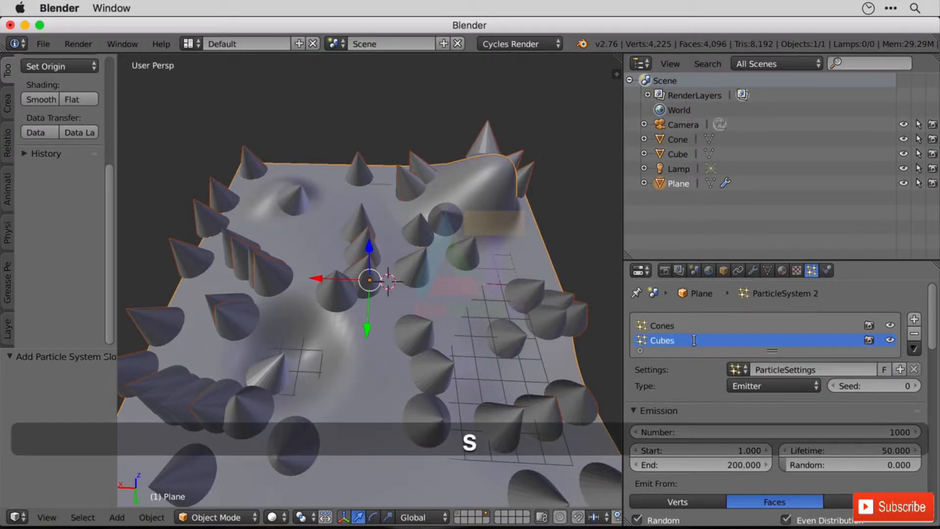
key(Return)
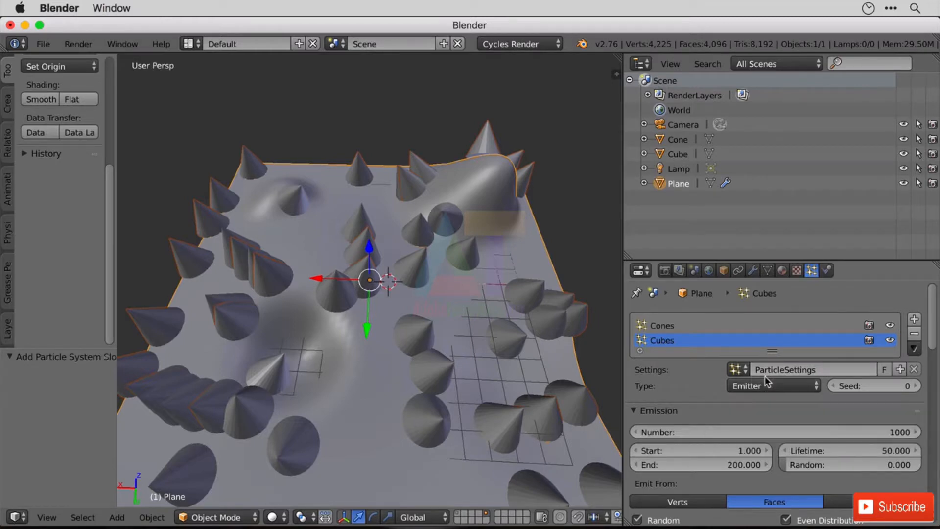
- Assign the existing Cones particle settings to the Cubes system and review their emission and render options
click(740, 369)
click(766, 219)
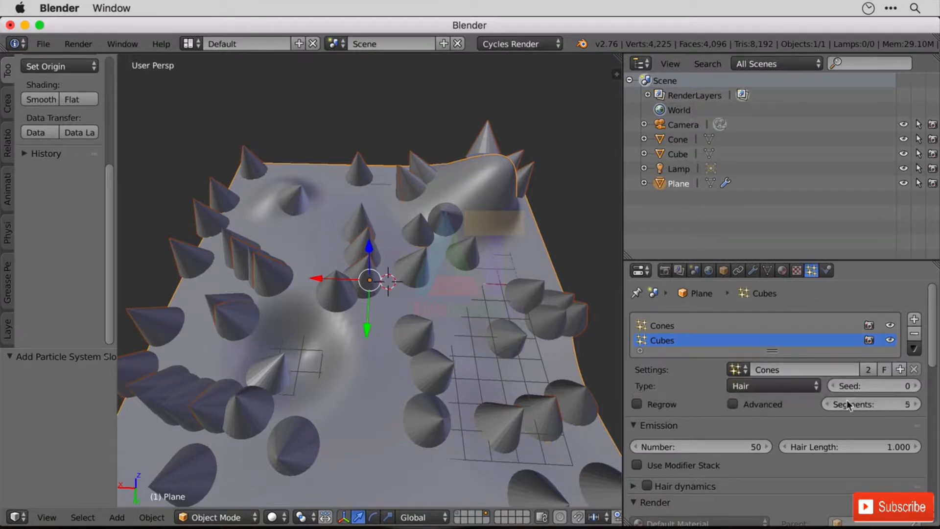
scroll(831, 431, down, 8)
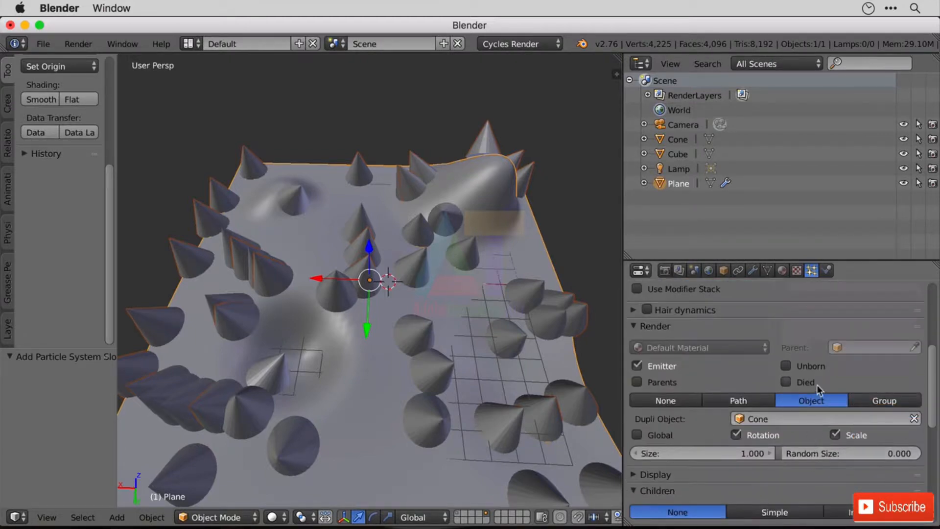
scroll(816, 383, up, 6)
scroll(814, 391, up, 3)
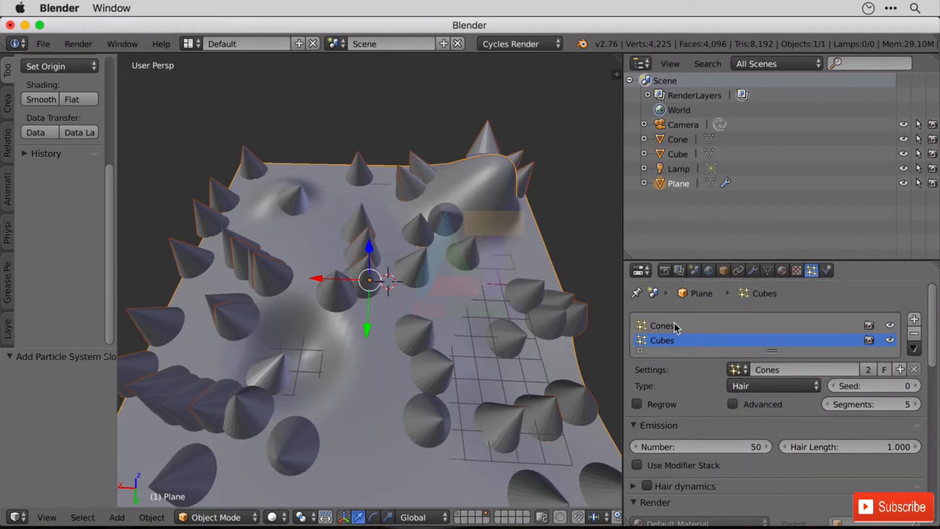
- Make the Cubes system's shared settings single-user and rename the copy Cubes
click(874, 370)
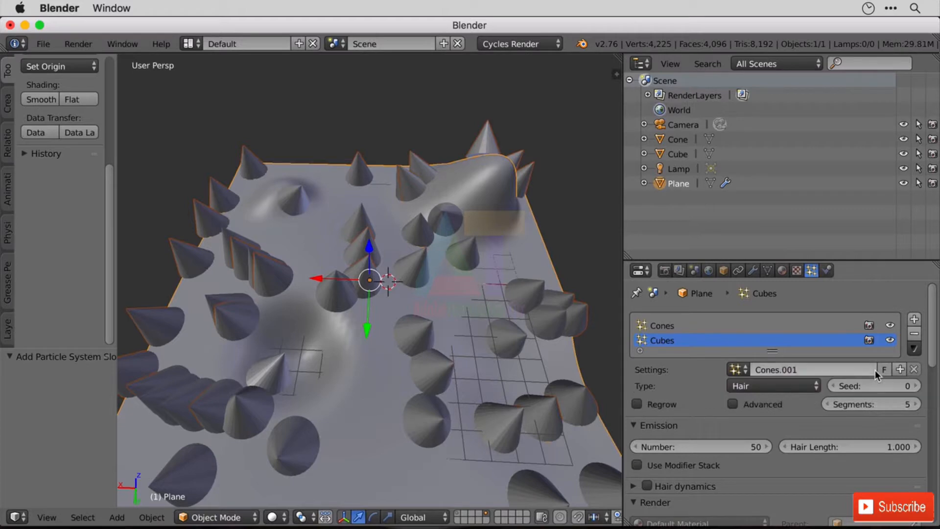
click(791, 371)
text(Cubes)
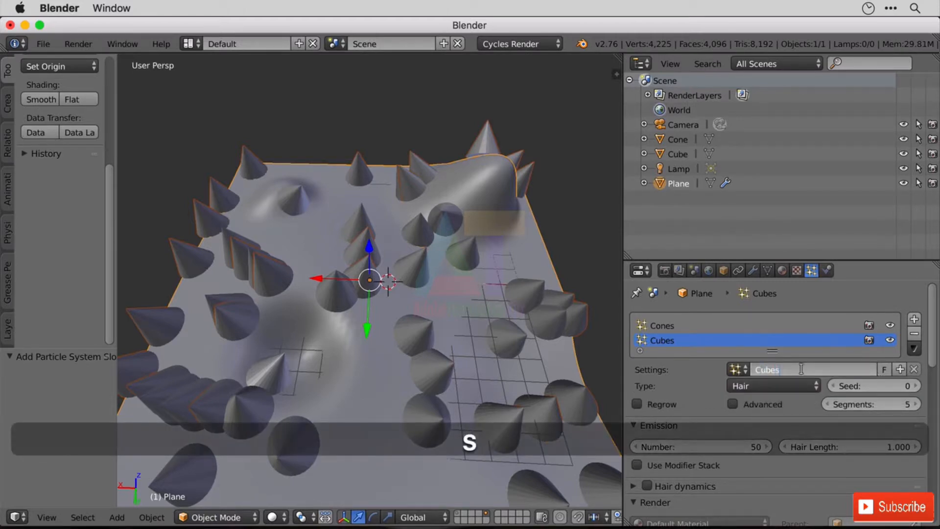
key(Return)
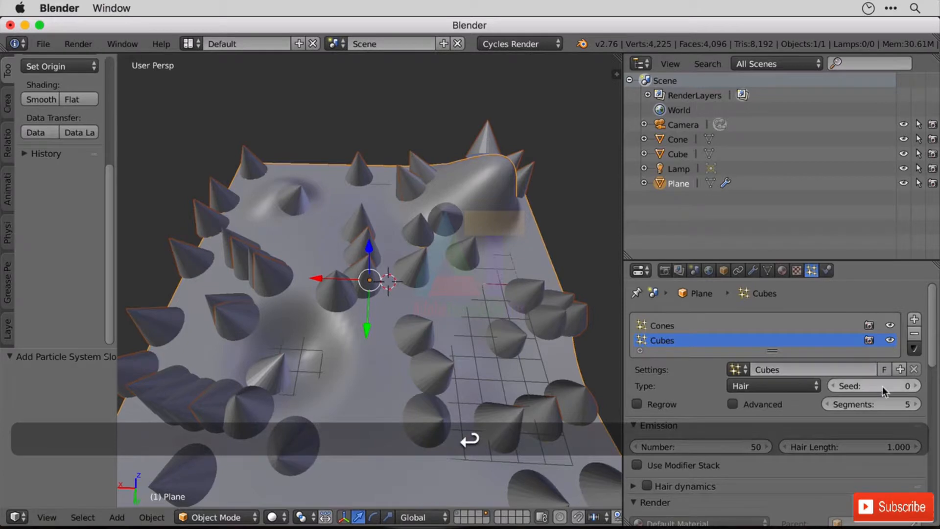
- Set the Cubes system's dupli object to Cube and inspect the scattered cubes from several angles
scroll(784, 368, down, 5)
scroll(784, 368, down, 6)
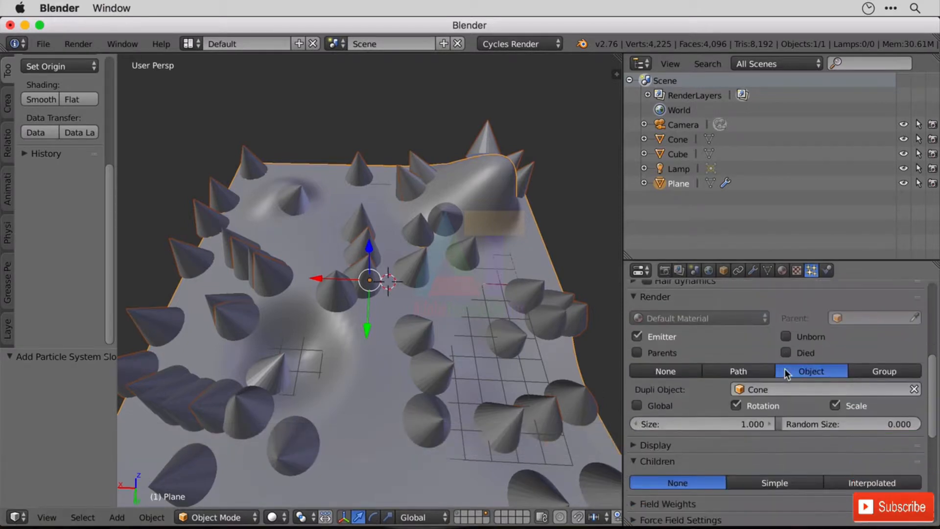
click(802, 385)
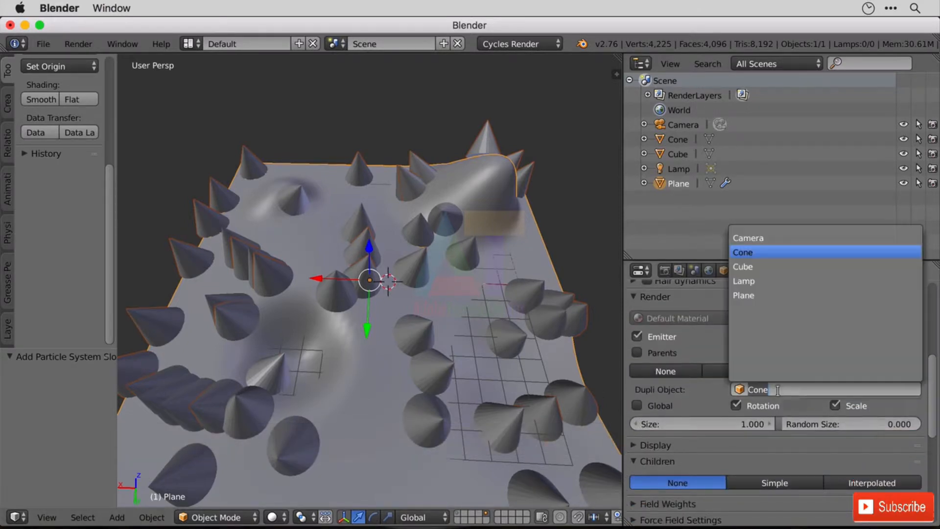
click(783, 268)
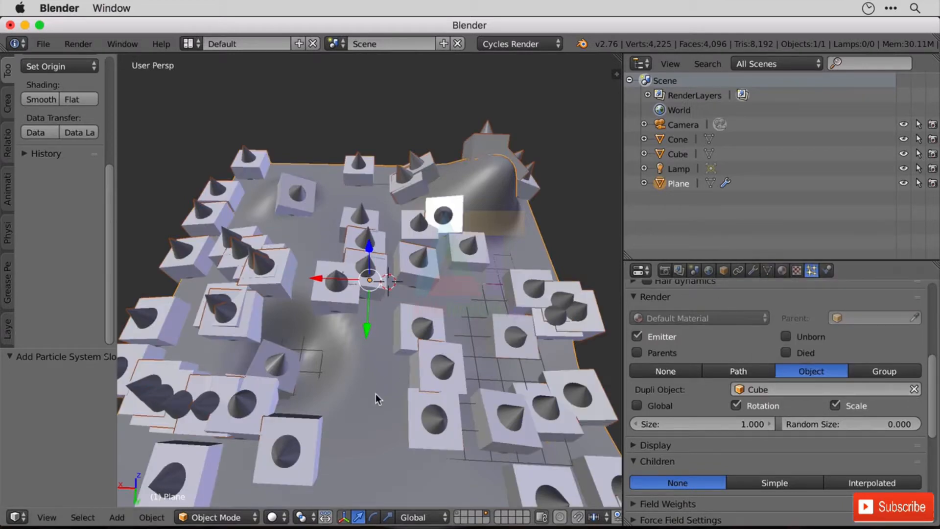
middle_drag(375, 393, 433, 342)
middle_drag(412, 341, 317, 305)
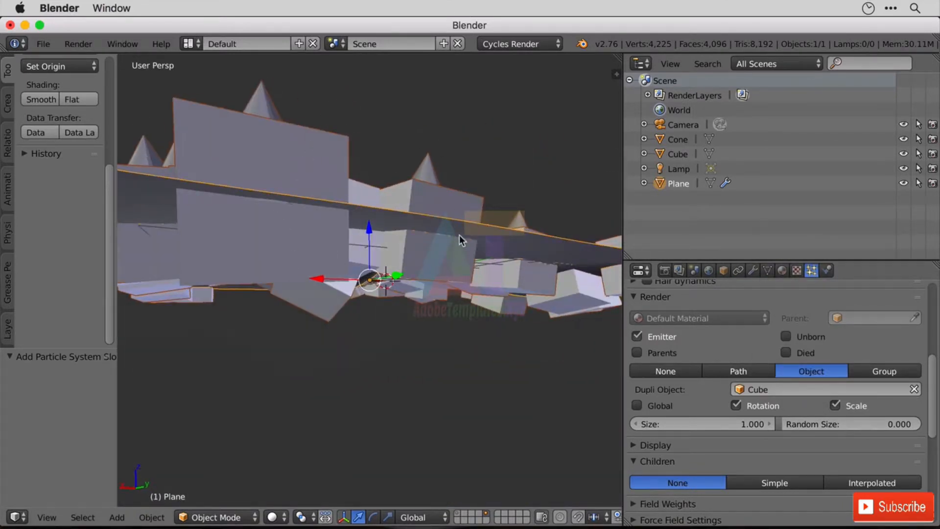
middle_drag(529, 140, 274, 257)
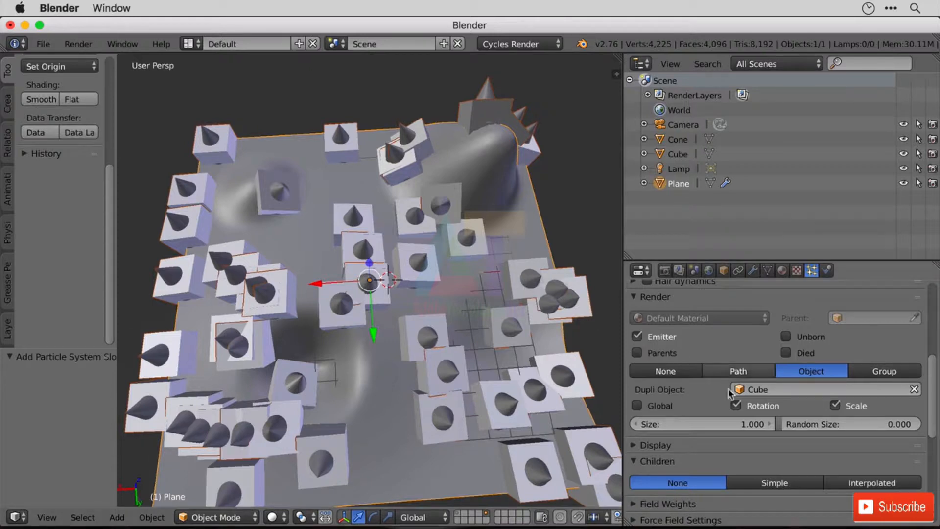
- Try seed values up to 3 on the Cubes particle system and return the seed to 0
scroll(748, 427, up, 4)
scroll(748, 427, up, 5)
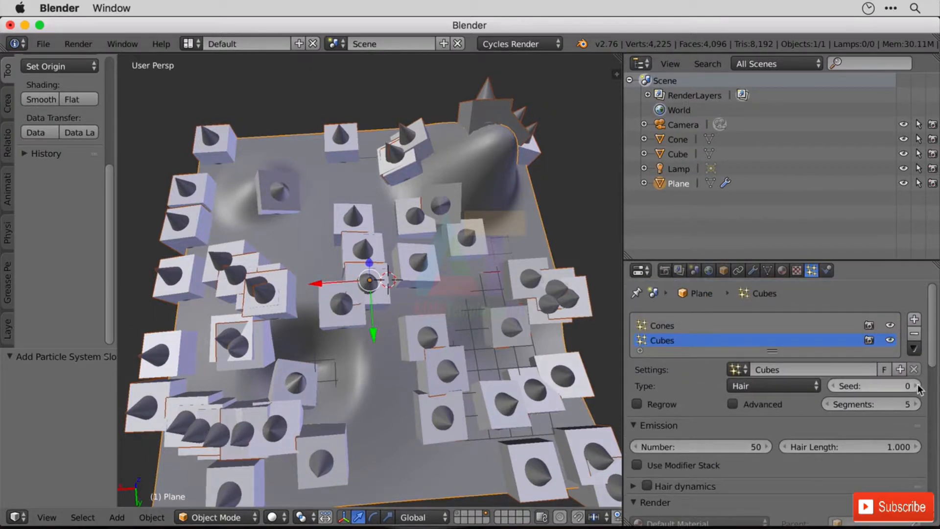
click(915, 387)
click(915, 386)
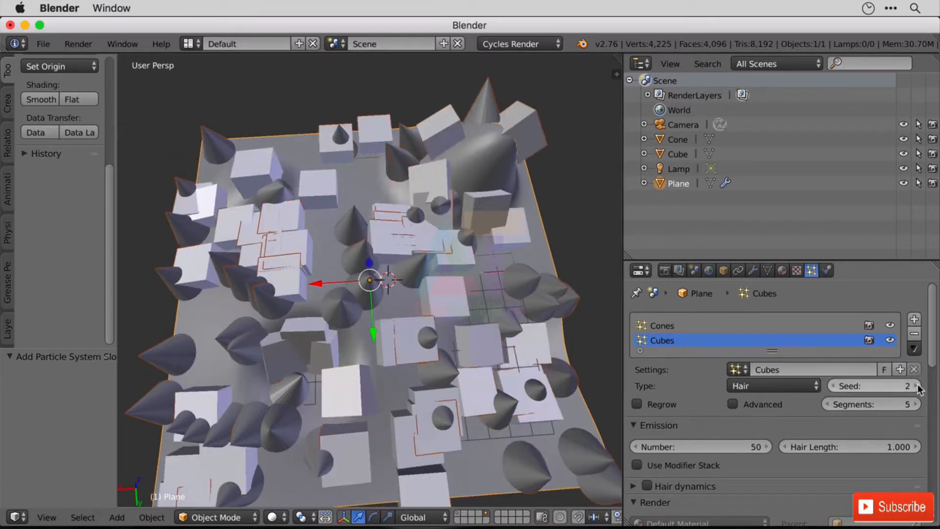
click(915, 386)
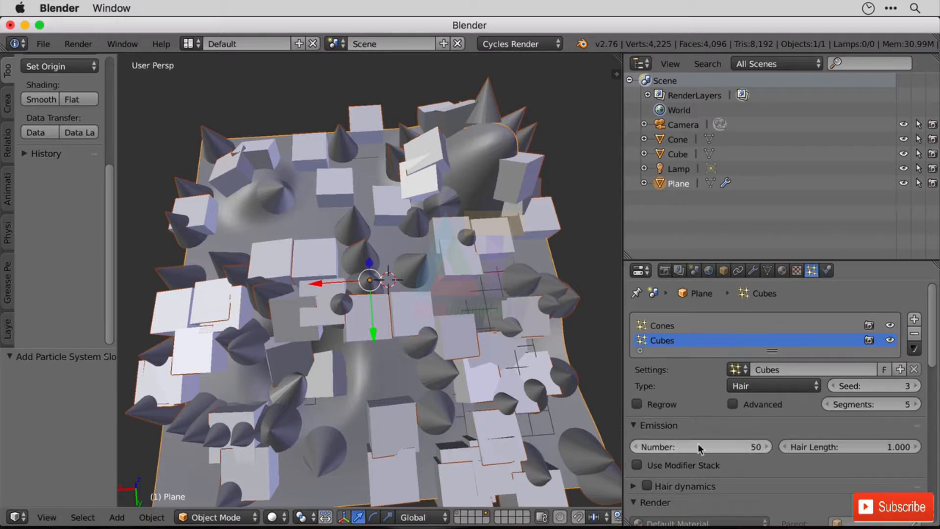
click(832, 386)
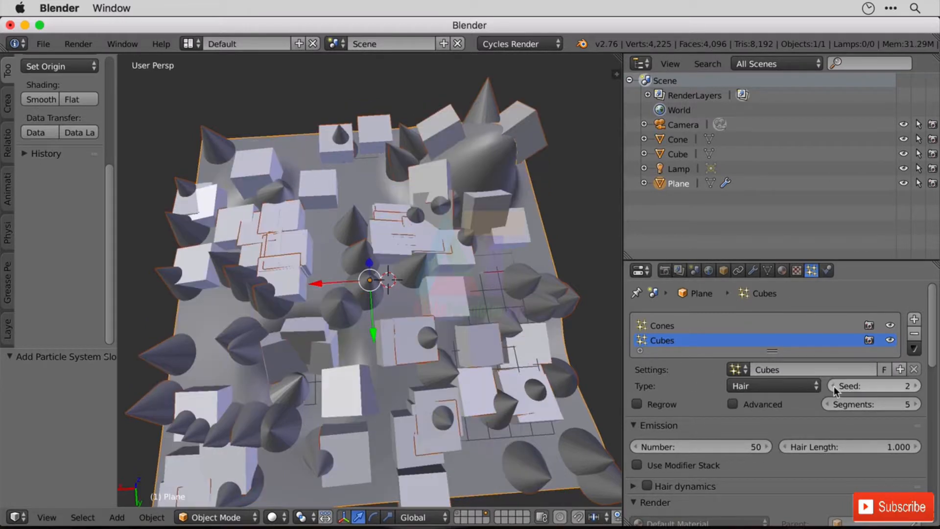
click(832, 386)
click(833, 386)
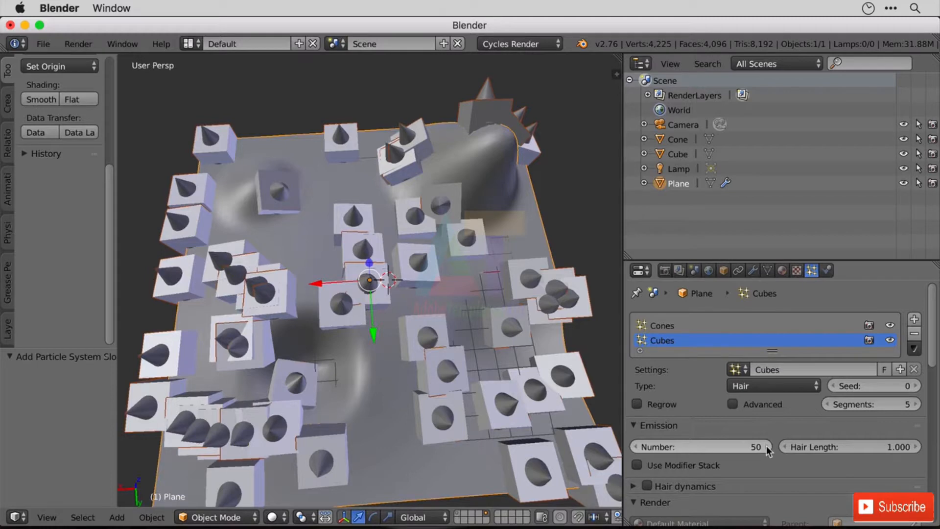
- Raise the Cubes particle system's emission number to 82
click(767, 447)
click(767, 447)
click(766, 447)
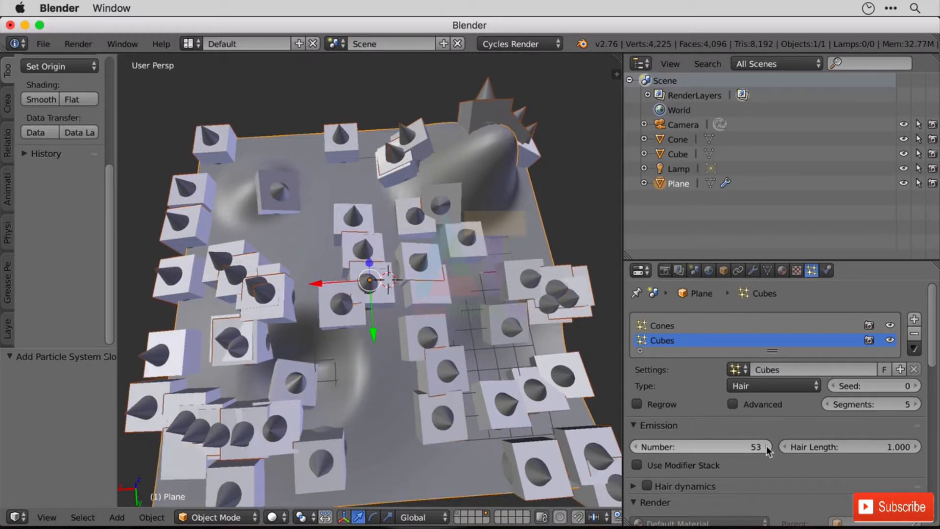
click(766, 447)
click(766, 446)
click(766, 447)
drag(765, 446, 809, 446)
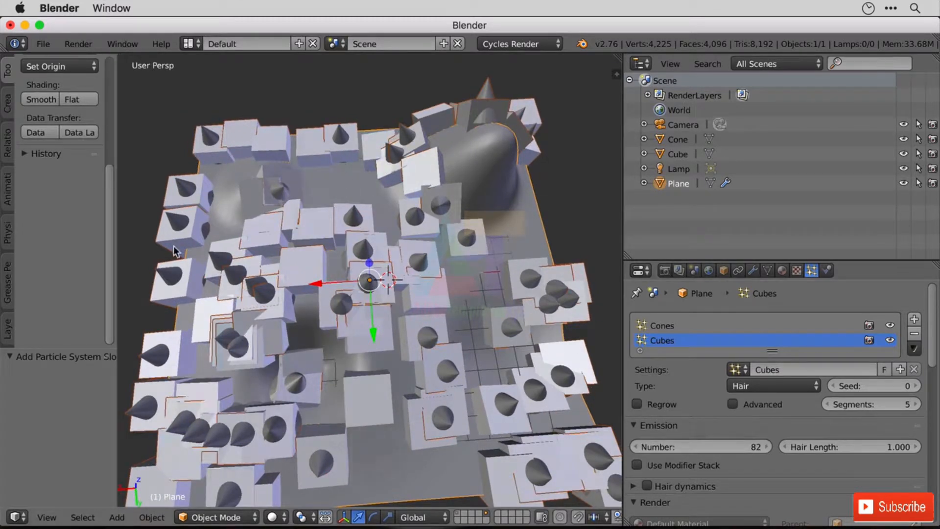
- Set the Cubes system's seed to 1 and check the new distribution from a low angle
click(915, 386)
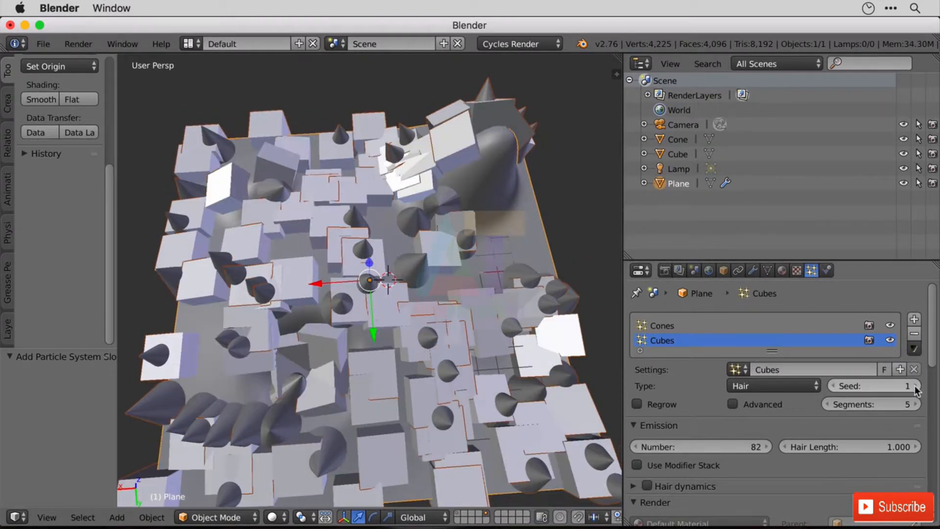
middle_drag(389, 355, 415, 322)
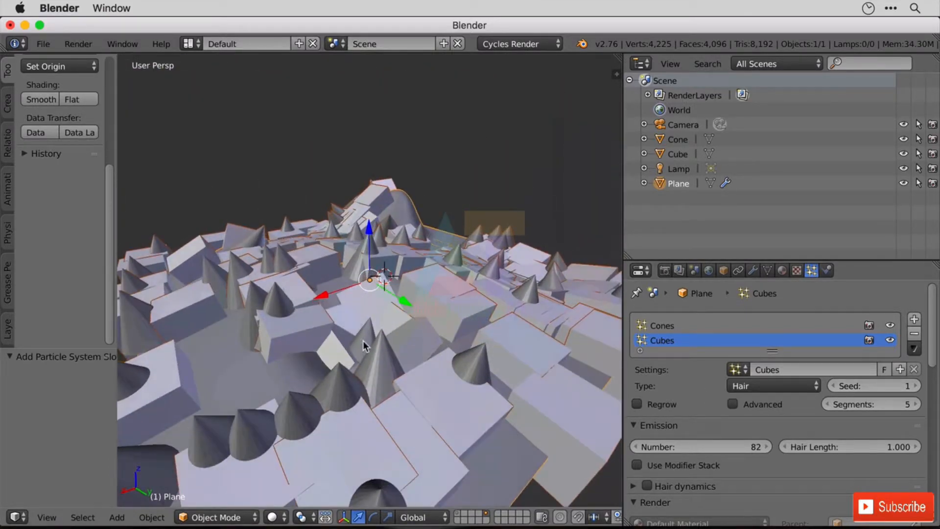
middle_drag(553, 292, 533, 298)
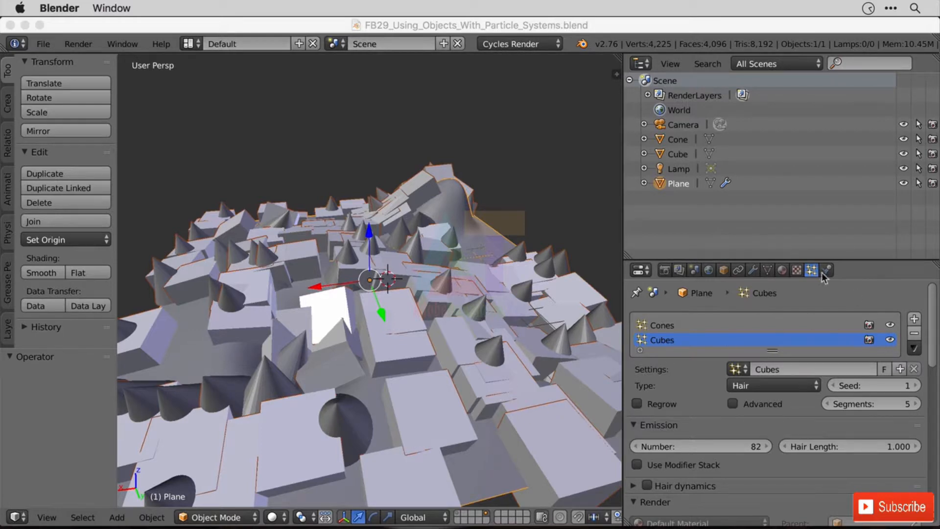
- Add a vertex group to the plane's mesh data and name it Cones on Hill
click(767, 275)
click(767, 274)
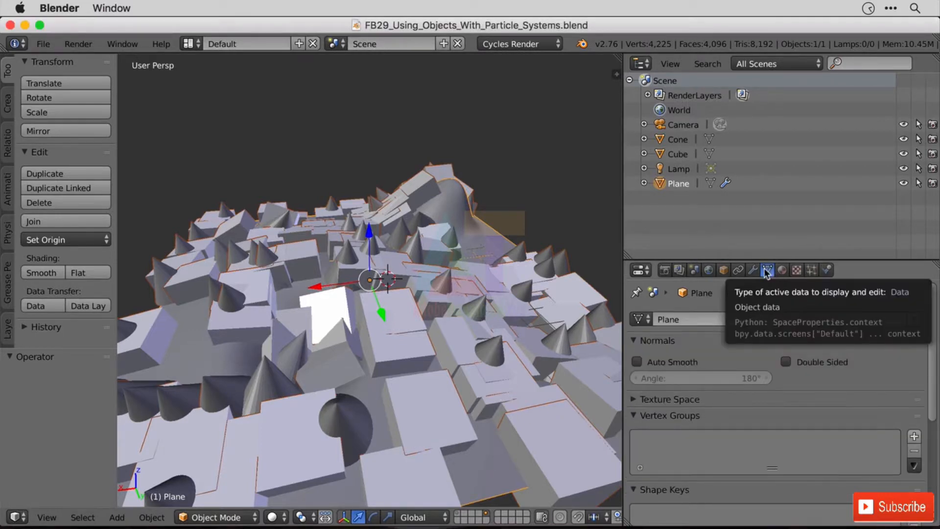
scroll(813, 380, down, 5)
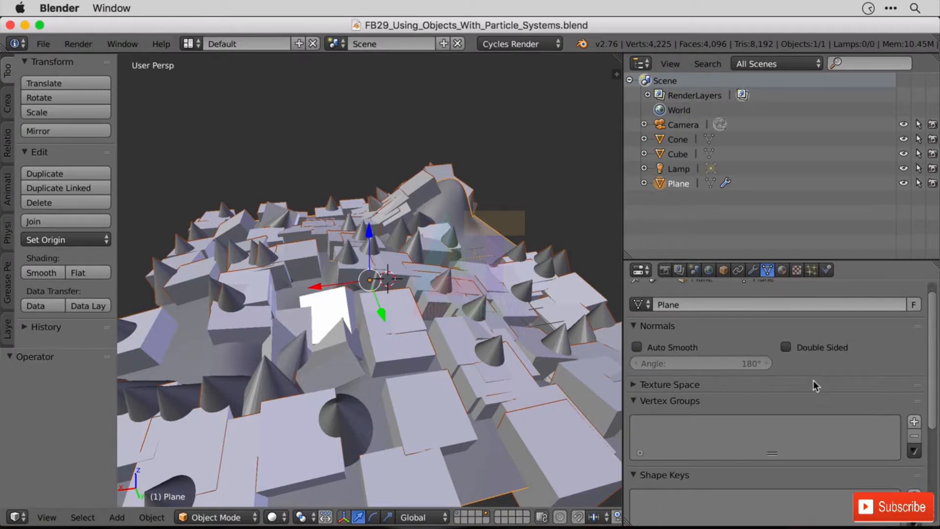
click(913, 348)
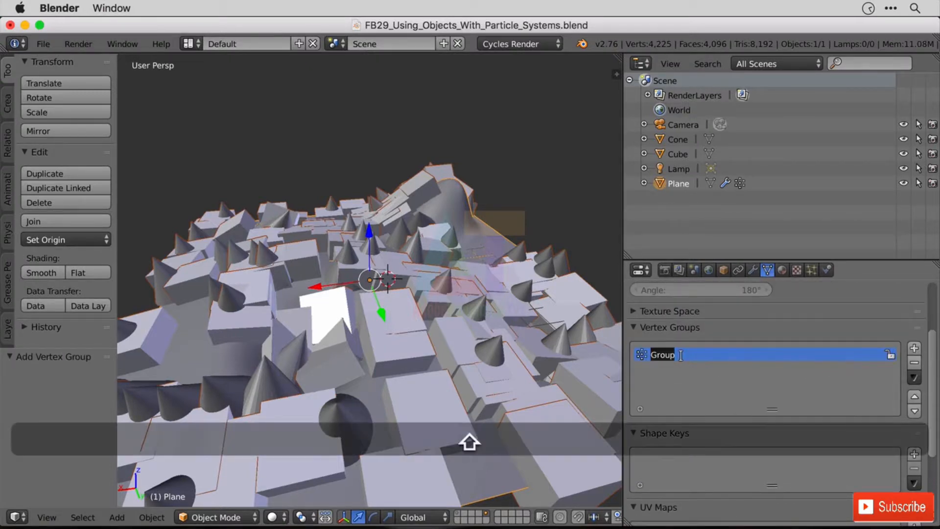
text(Cones In Hill)
key(Return)
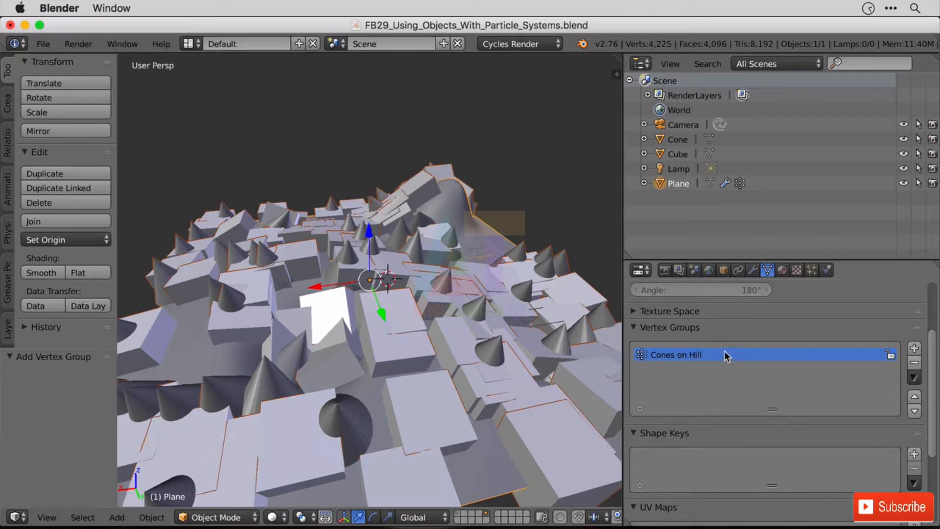
- Switch the plane to Weight Paint mode and hide the Cones and Cubes particle systems in the viewport
click(220, 516)
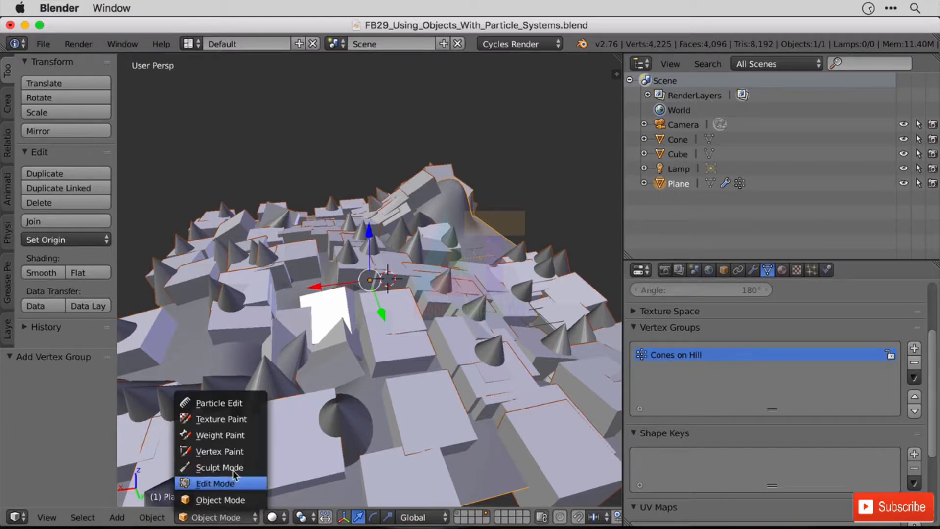
click(248, 435)
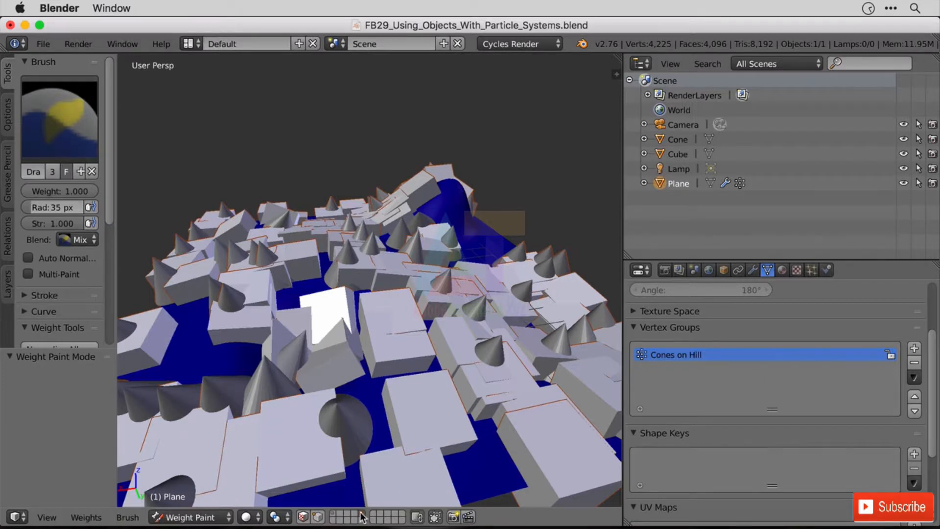
click(811, 270)
click(889, 325)
click(889, 339)
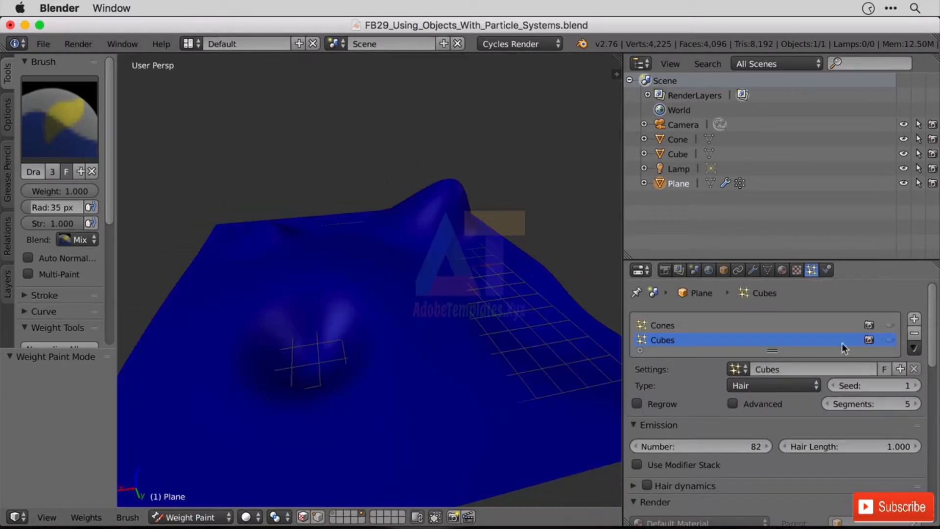
- Paint weight 1.000 at full strength over the plane's hills with the 35 px brush
mouse_move(369, 306)
middle_down()
mouse_move(373, 273)
mouse_move(433, 266)
middle_up()
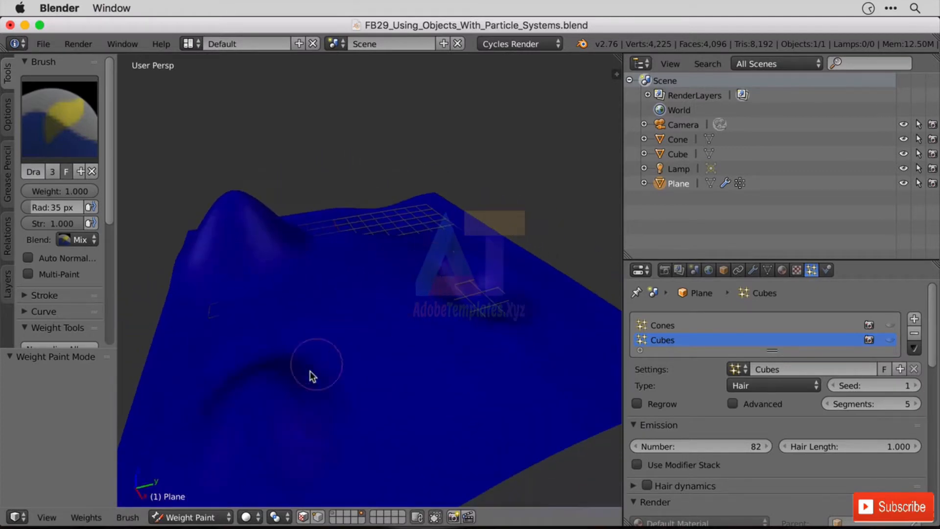
mouse_move(272, 392)
mouse_down()
mouse_move(288, 383)
mouse_move(270, 429)
mouse_up()
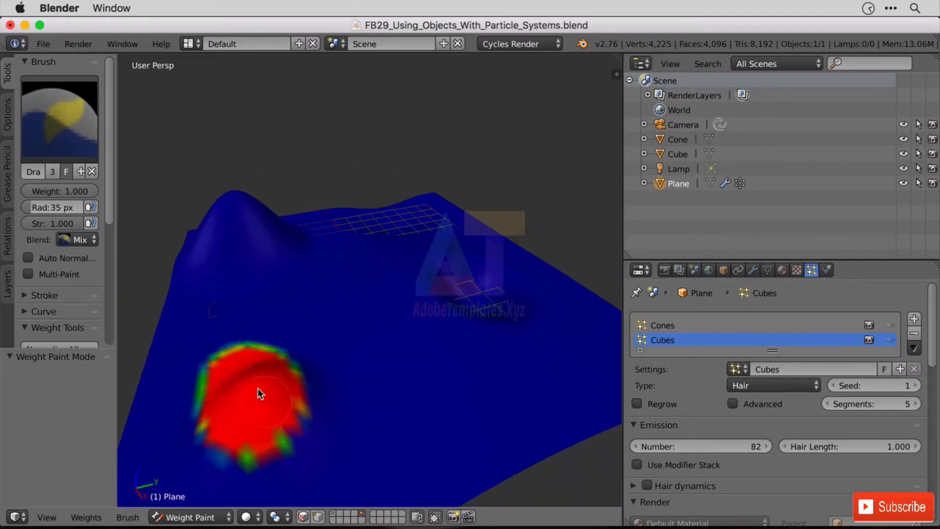
mouse_move(258, 184)
mouse_down()
mouse_move(203, 219)
mouse_move(229, 248)
mouse_up()
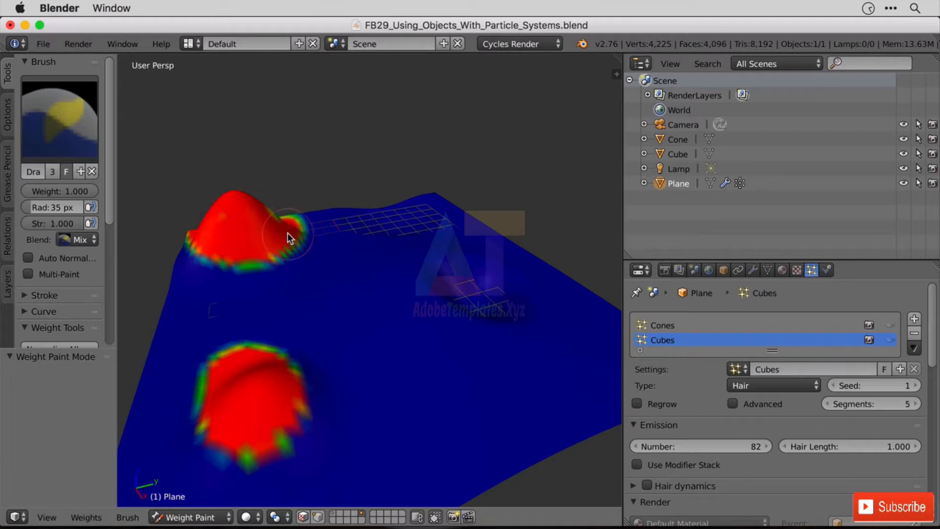
mouse_move(197, 253)
middle_down()
mouse_move(266, 254)
mouse_move(344, 231)
mouse_move(415, 300)
mouse_move(366, 302)
middle_up()
mouse_move(458, 291)
mouse_down()
mouse_move(497, 269)
mouse_move(545, 294)
mouse_move(509, 285)
mouse_up()
- Set the weight brush radius to 135 px and its strength to 0.243
key(f)
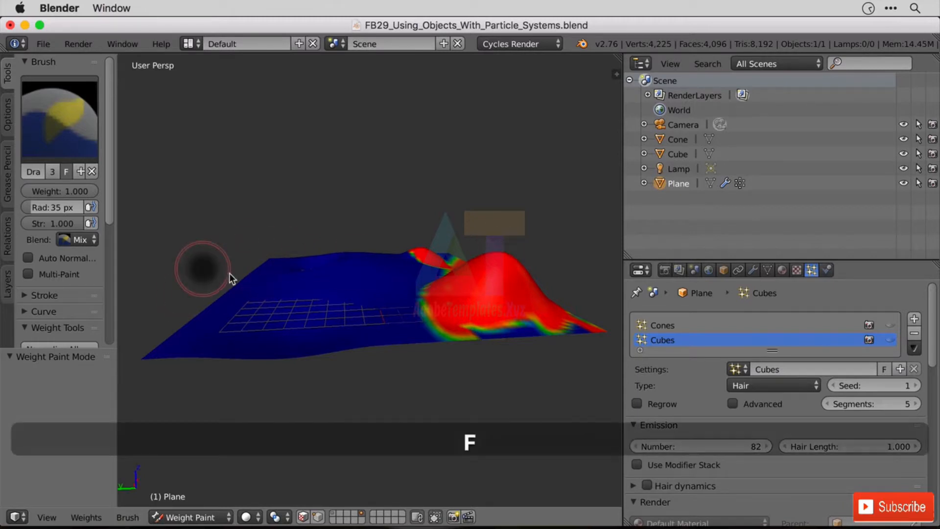
click(310, 294)
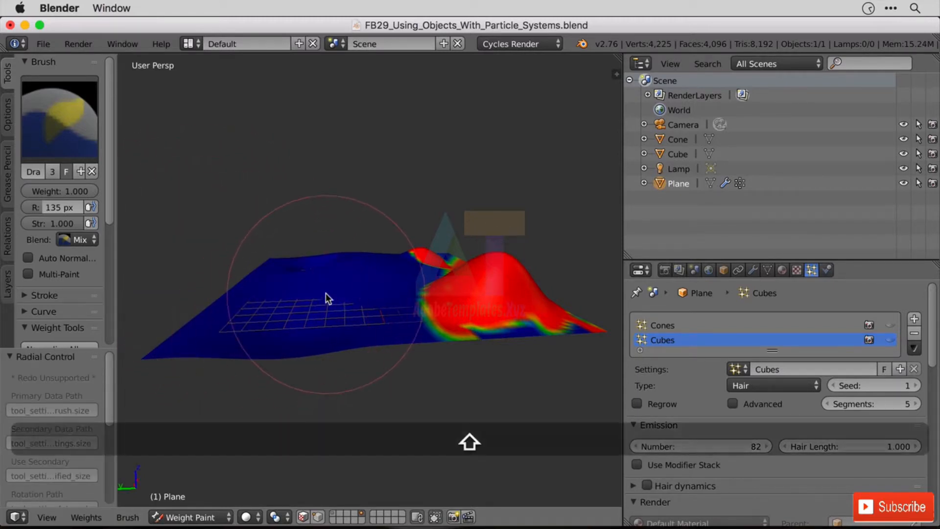
key(shift+f)
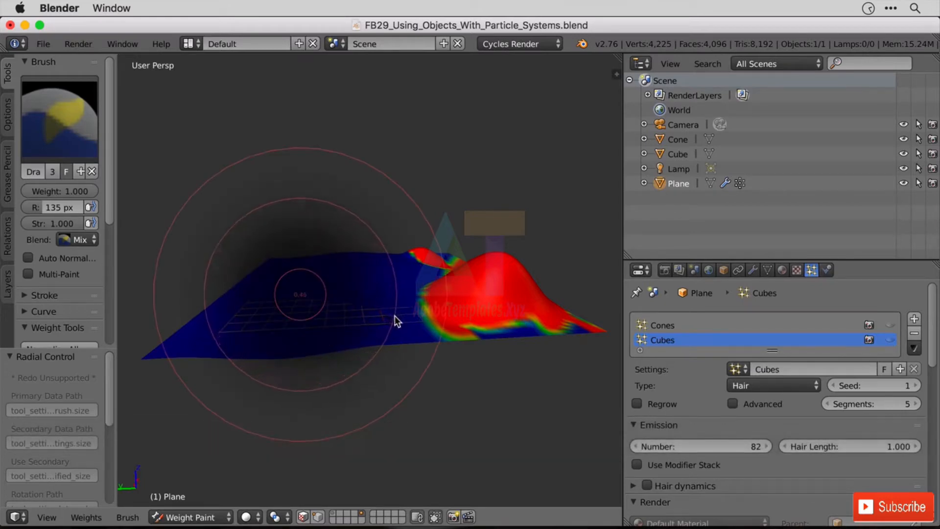
click(412, 321)
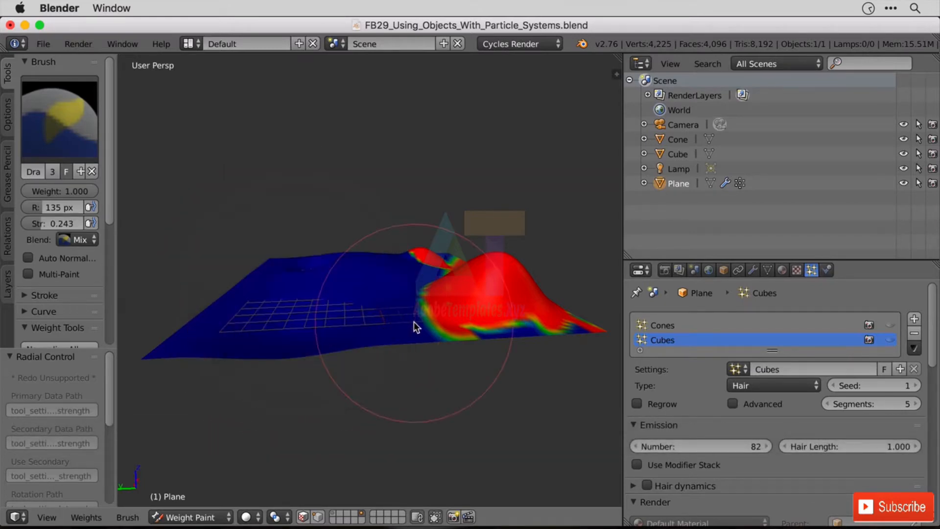
- Paint soft, layered weights along the two plane edges beside the large hill, building them up around the smaller hill
middle_drag(277, 255, 365, 297)
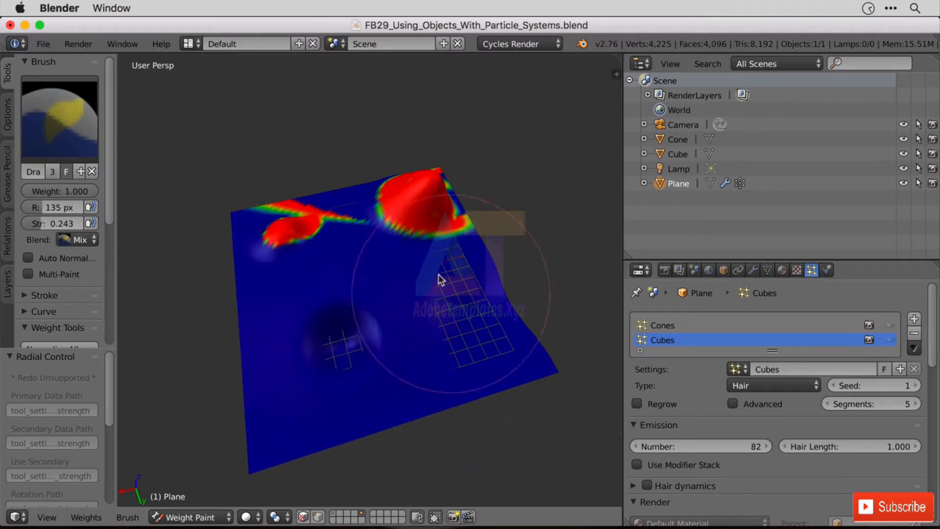
drag(434, 195, 183, 236)
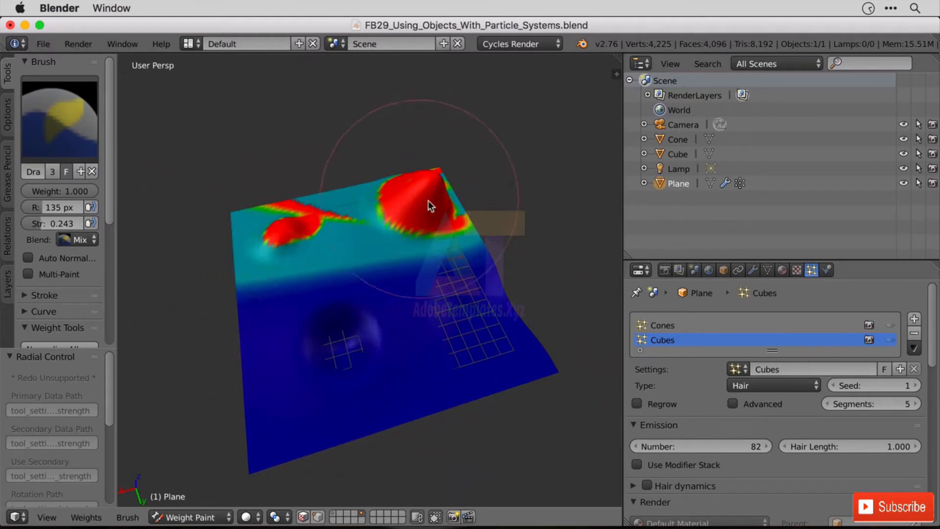
drag(424, 159, 589, 426)
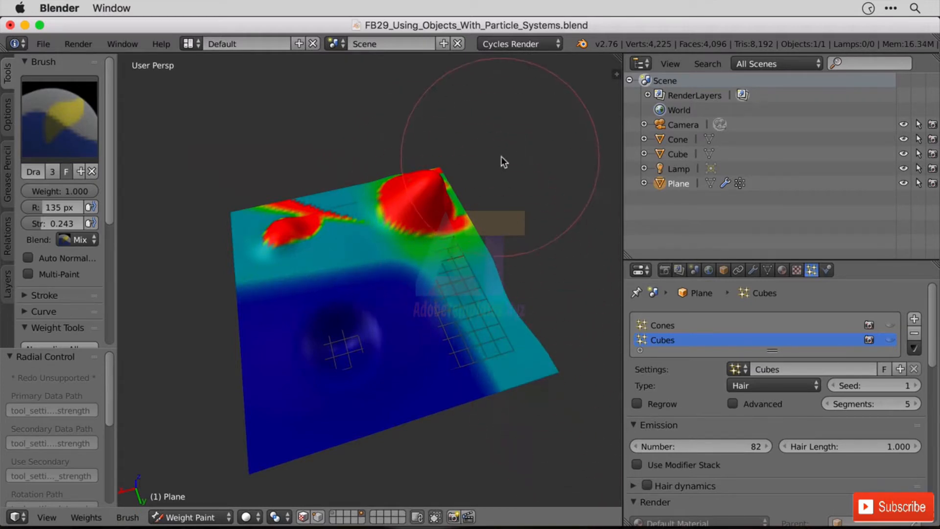
drag(413, 176, 183, 227)
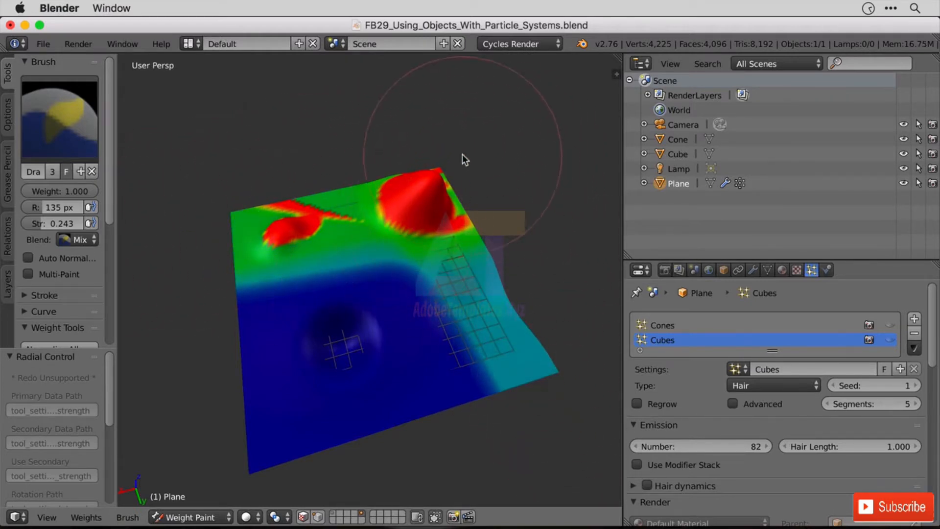
mouse_move(217, 197)
mouse_down()
mouse_move(464, 169)
mouse_move(560, 310)
mouse_move(566, 498)
mouse_up()
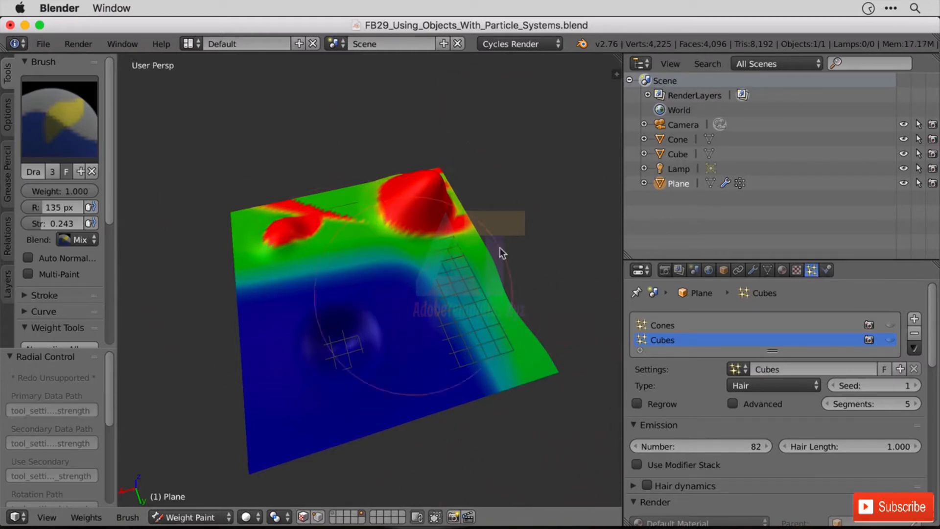
mouse_move(311, 193)
mouse_down()
mouse_move(318, 197)
mouse_move(262, 216)
mouse_move(293, 216)
mouse_up()
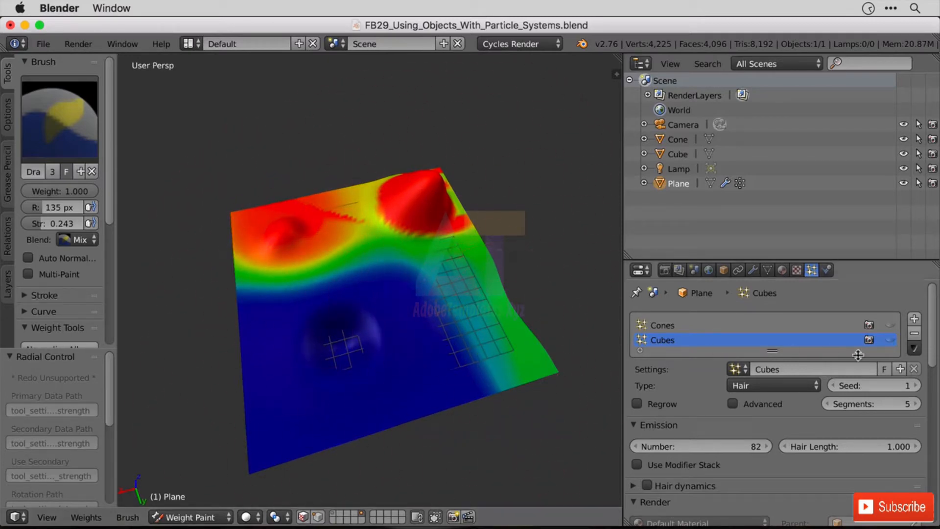
- Show the Cones and Cubes particle systems in the viewport again and view them from a low angle
click(889, 325)
click(889, 339)
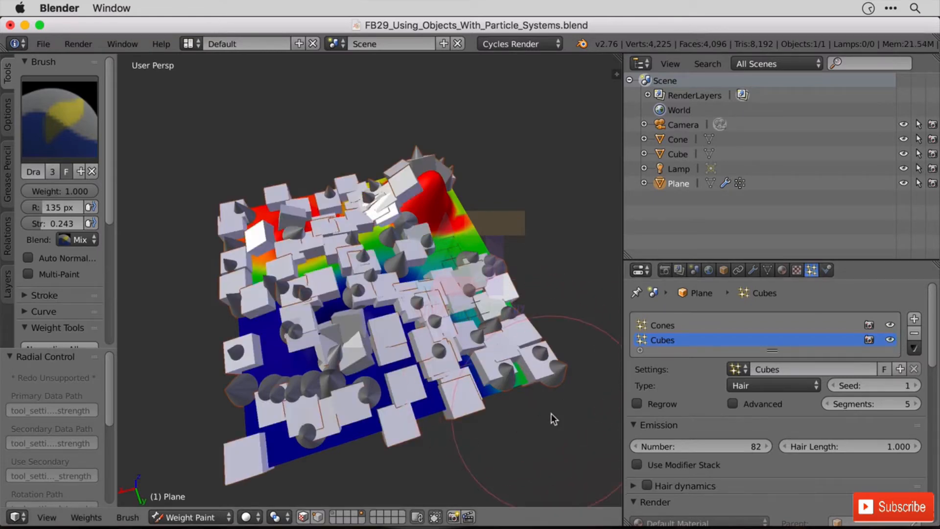
middle_drag(550, 419, 538, 380)
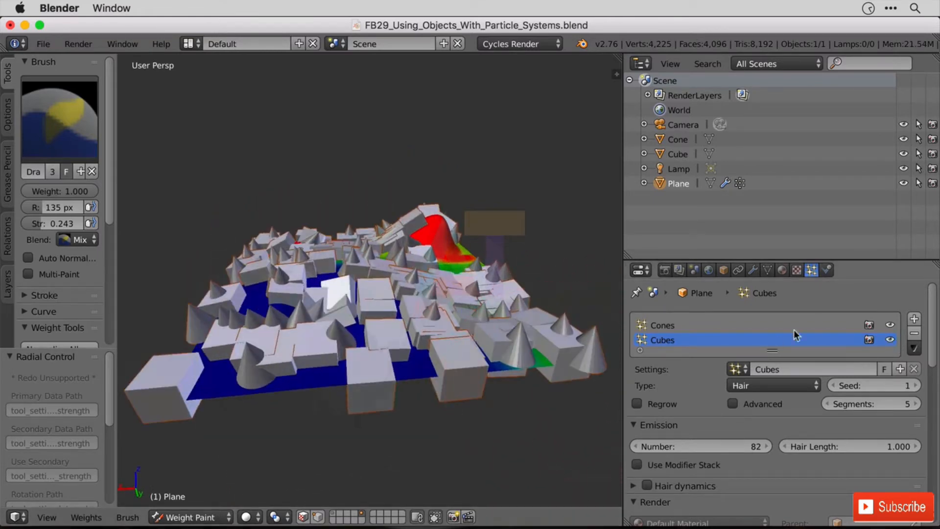
- Try the Cones on Hill vertex group as the Cubes particle system's density
drag(931, 340, 927, 494)
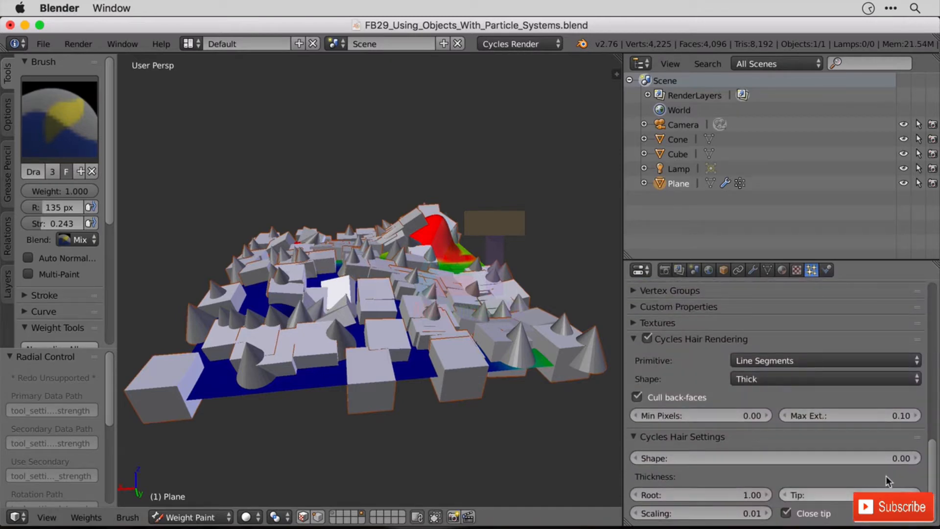
click(637, 289)
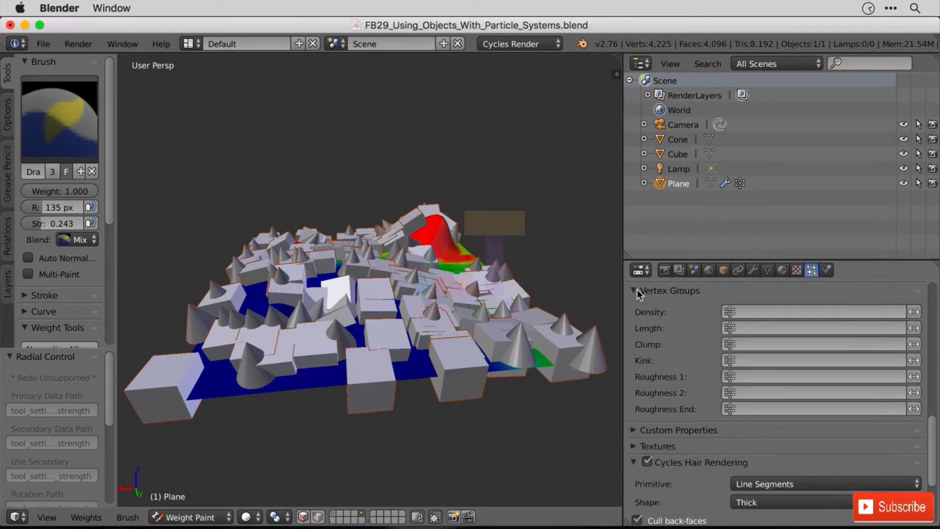
click(769, 309)
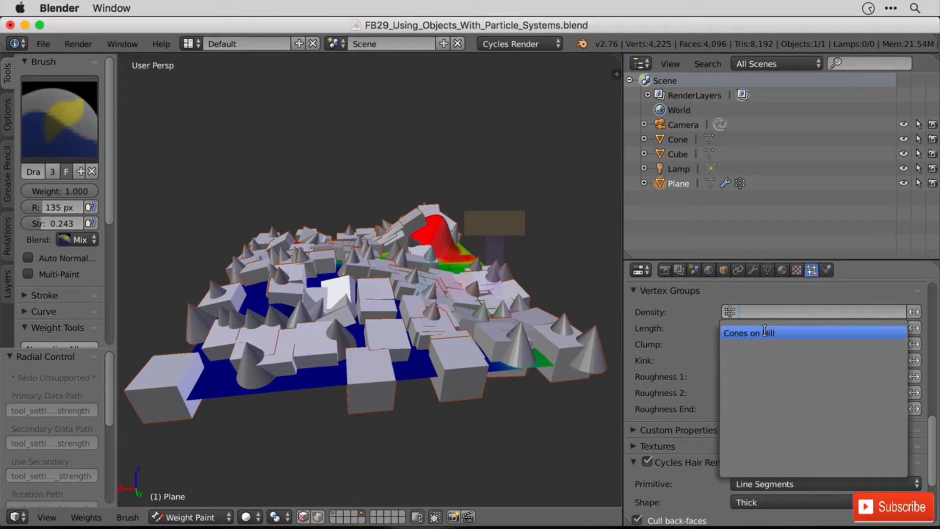
click(765, 330)
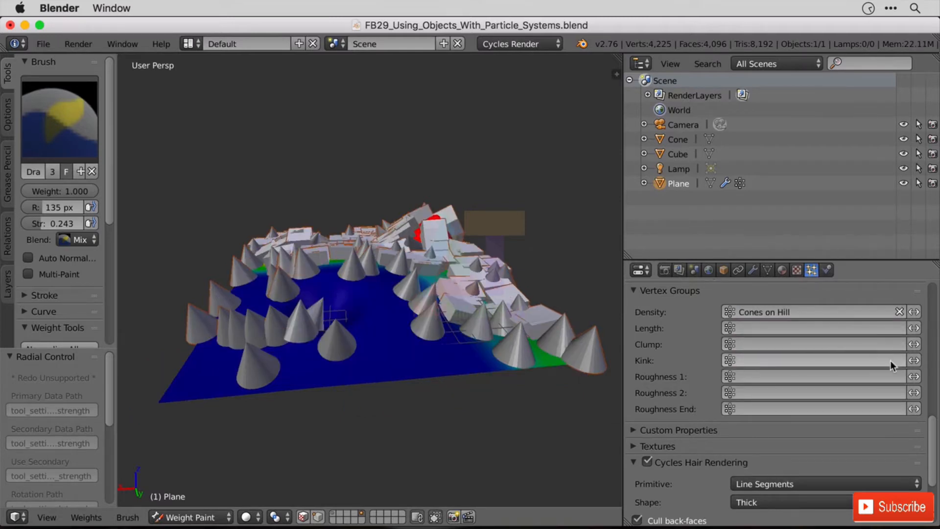
scroll(855, 390, up, 15)
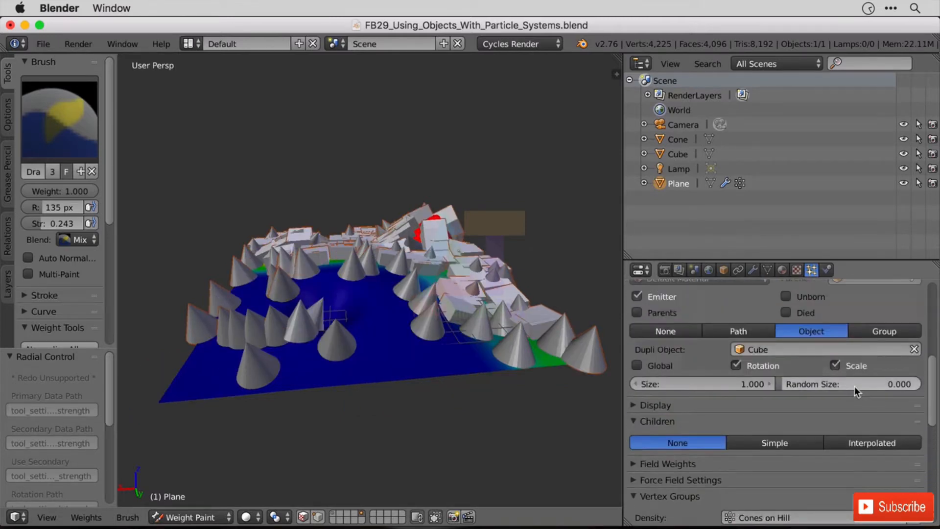
scroll(853, 392, up, 3)
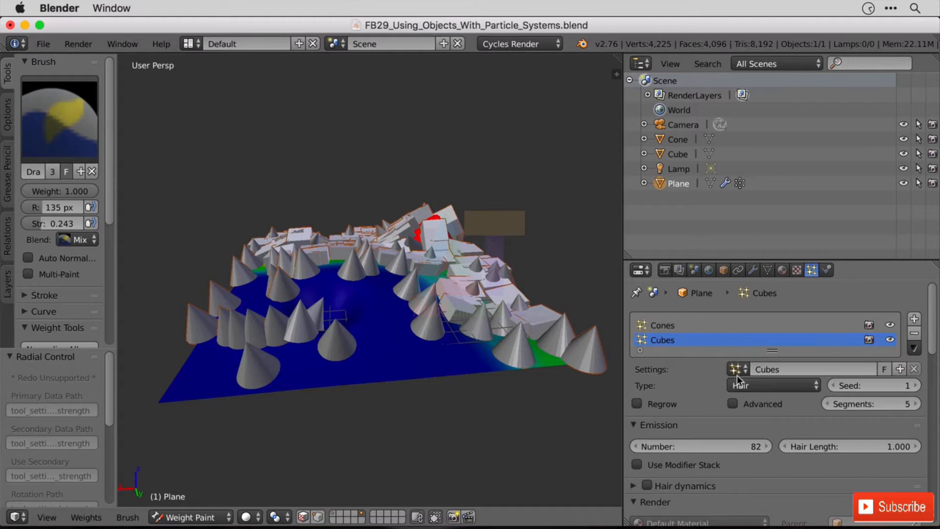
- Clear the density vertex group from the Cubes particle system
scroll(824, 415, down, 15)
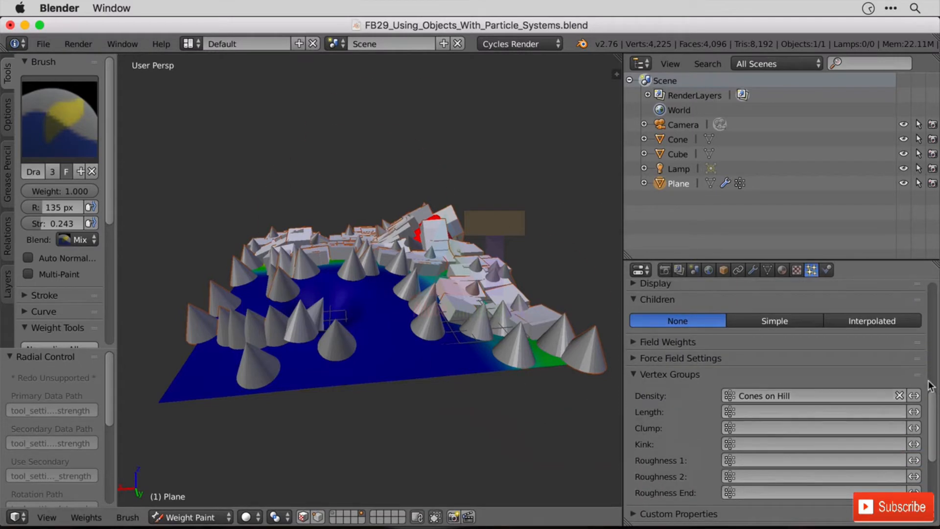
click(899, 395)
scroll(789, 365, up, 12)
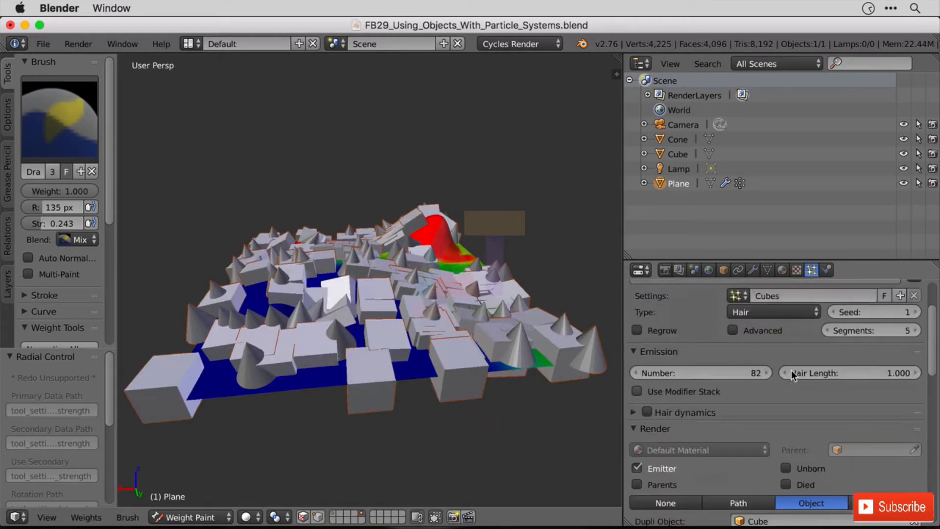
- Set the Cones particle system's density vertex group to Cones on Hill
scroll(791, 370, up, 4)
click(659, 326)
scroll(786, 403, down, 1)
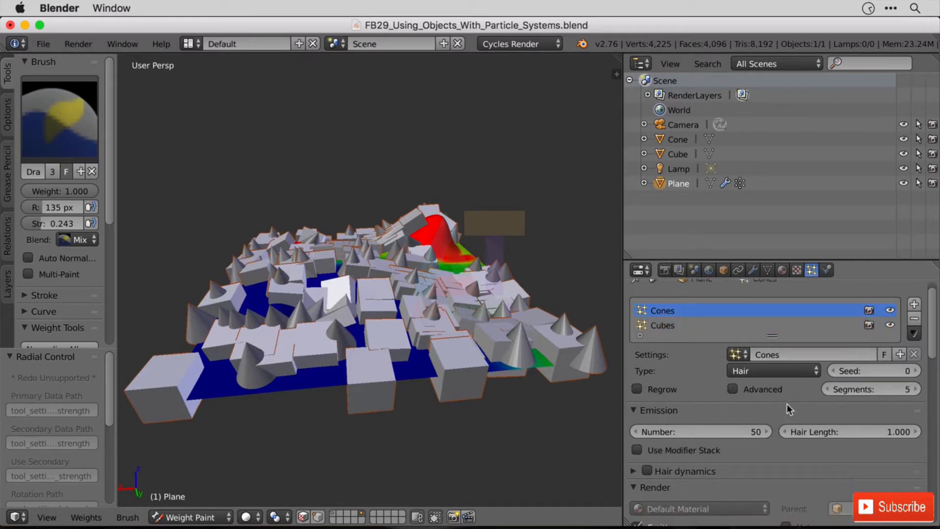
scroll(797, 401, down, 14)
click(753, 410)
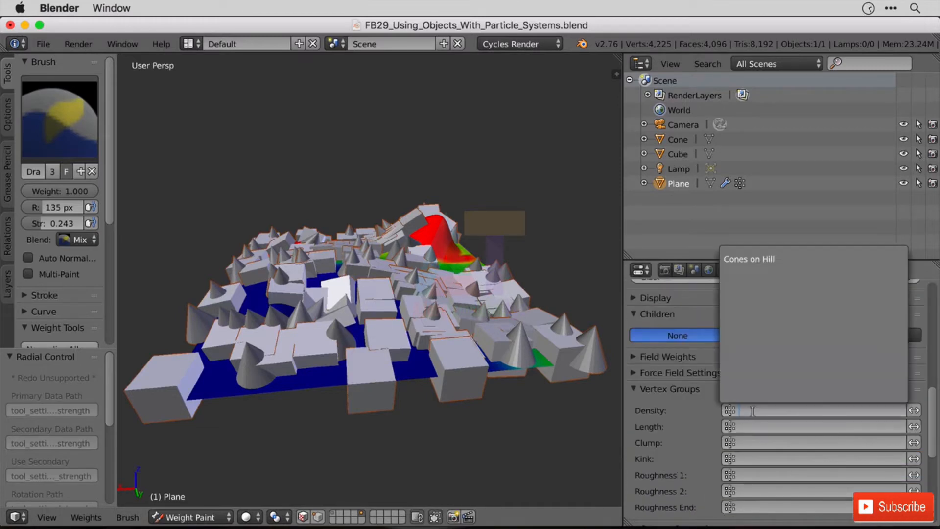
click(754, 260)
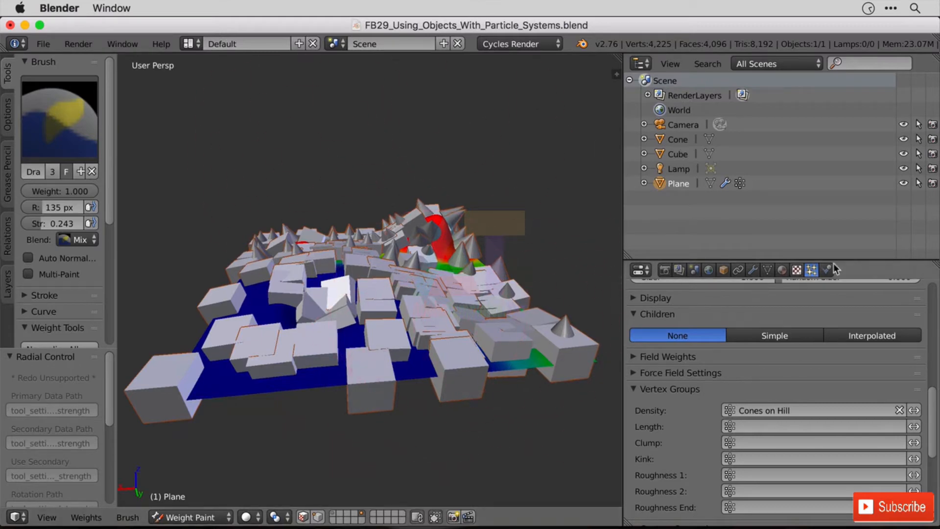
- Hide the Cubes particle system in the viewport and inspect the cone distribution against the painted weights from above
scroll(930, 369, up, 3)
scroll(872, 371, up, 10)
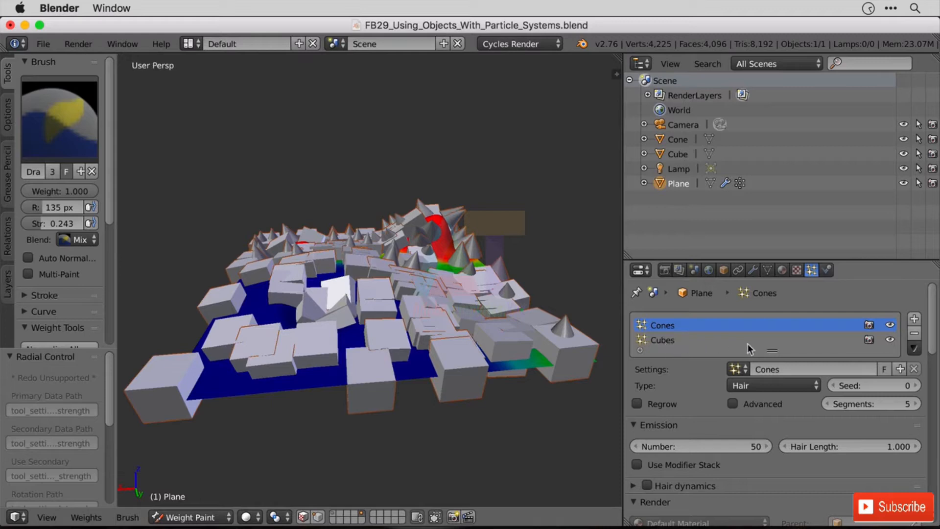
click(889, 340)
middle_drag(362, 210, 434, 269)
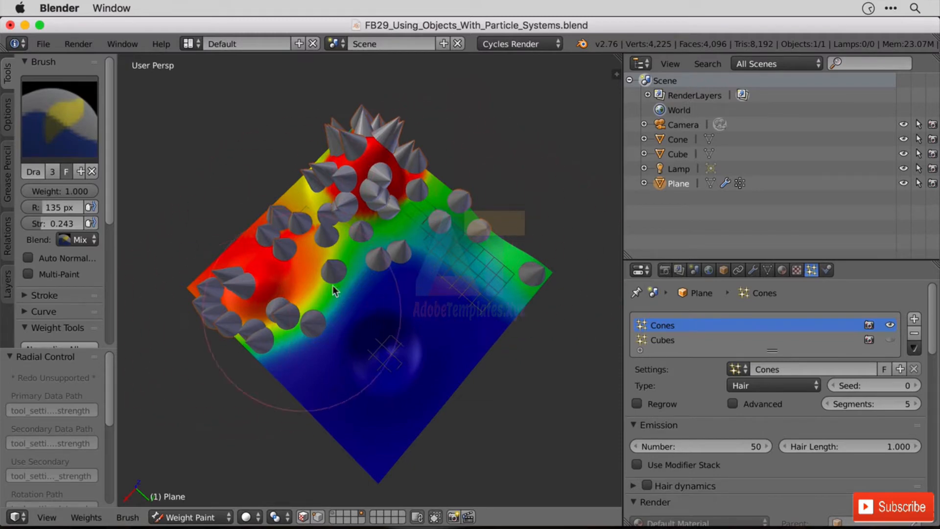
mouse_move(247, 269)
middle_down()
mouse_move(425, 247)
mouse_move(409, 266)
middle_up()
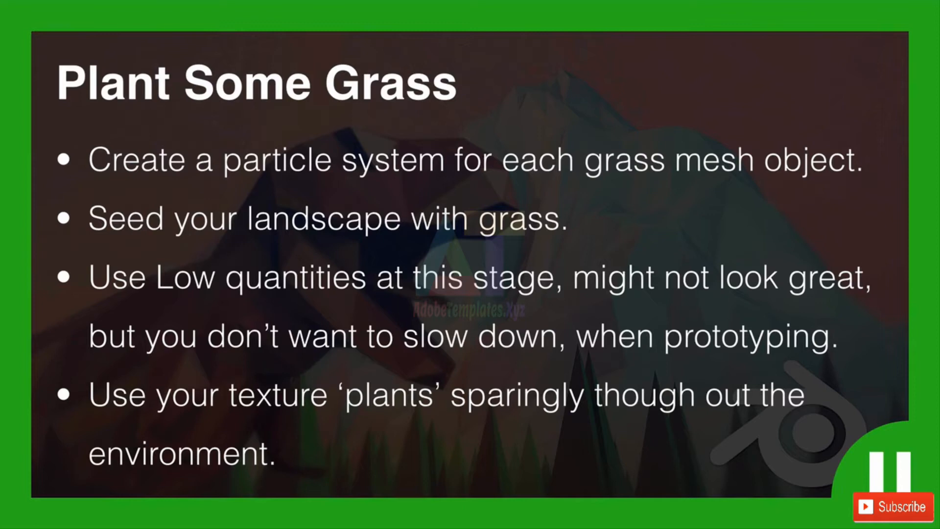
key(Right)
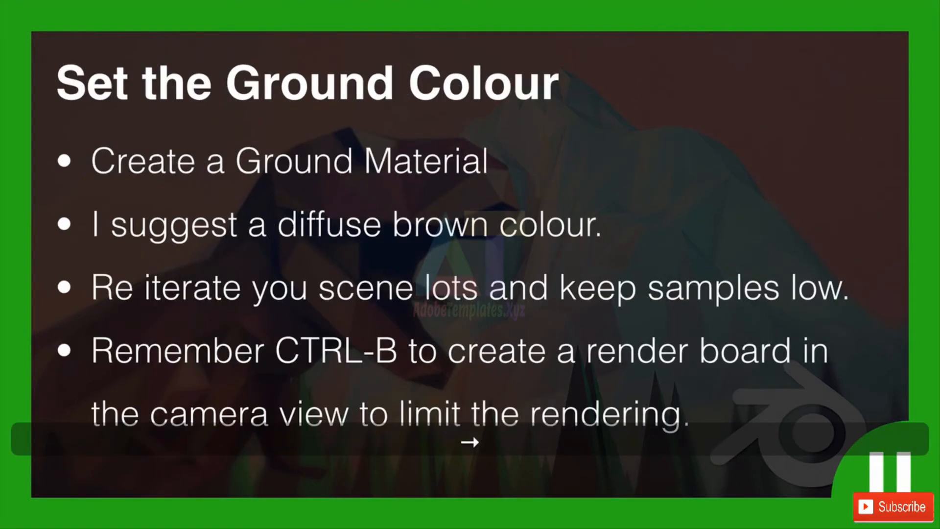